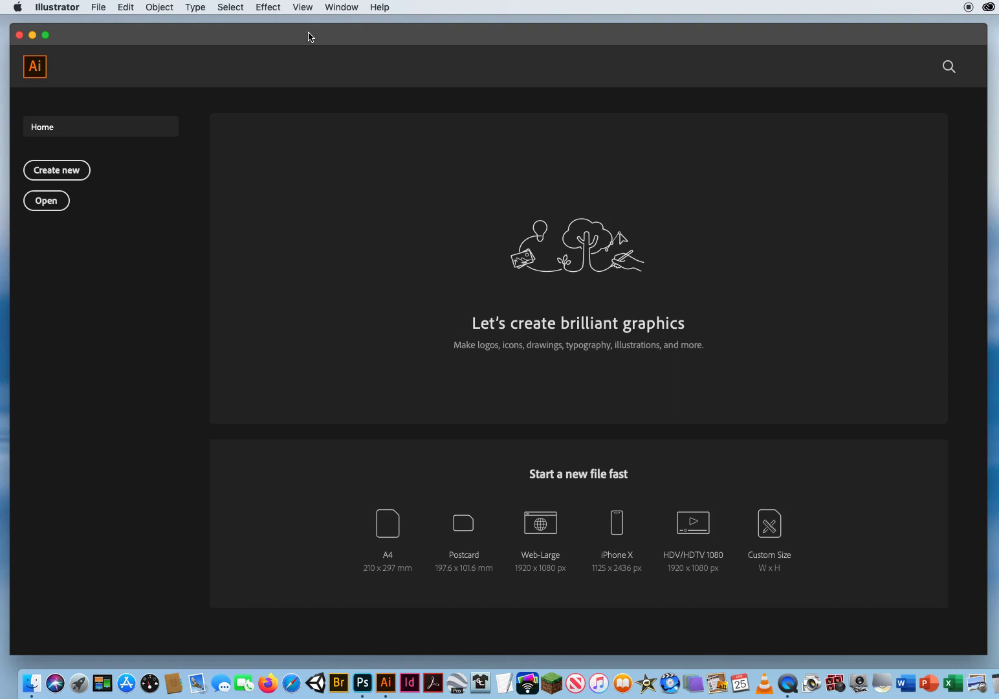
- Open Symbols Map Art.ai from the 10.0 Illust. Symbols folder inside the chapter 10 Ai Demos folder
{"action": "left_click", "coordinate": [104, 11]}
{"action": "left_click", "coordinate": [107, 48]}
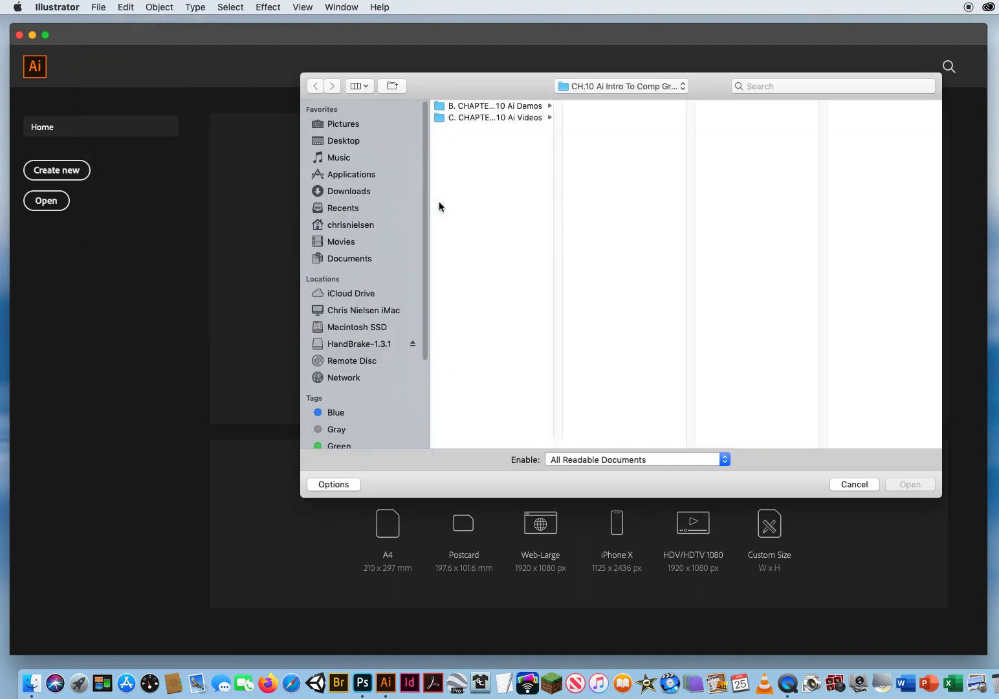
{"action": "left_click", "coordinate": [494, 107]}
{"action": "left_click", "coordinate": [610, 106]}
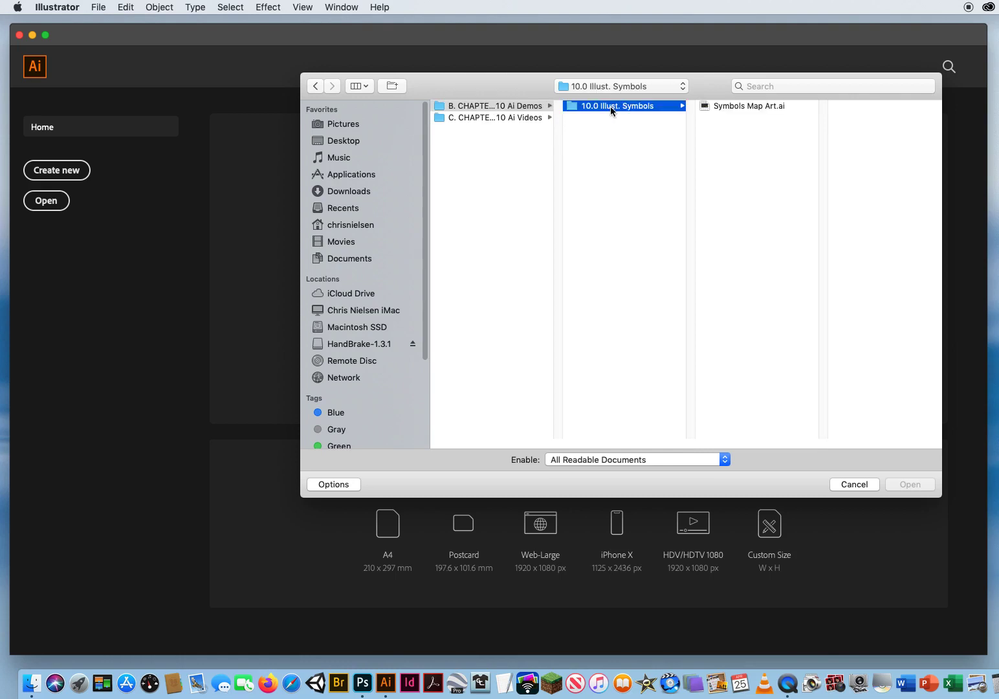
{"action": "left_click", "coordinate": [734, 107]}
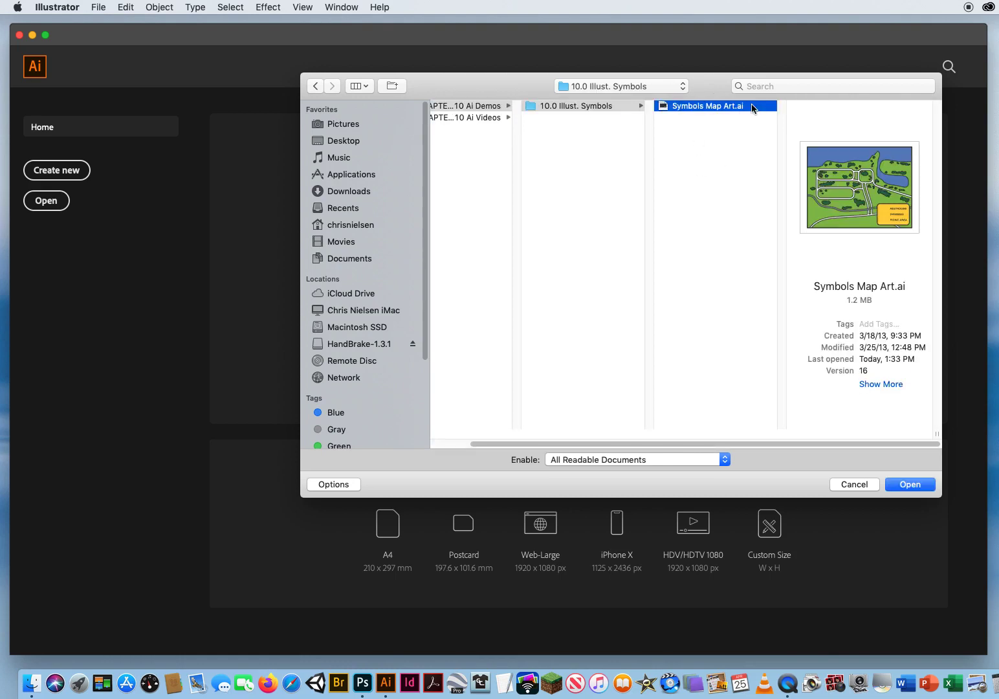
{"action": "left_click", "coordinate": [910, 484]}
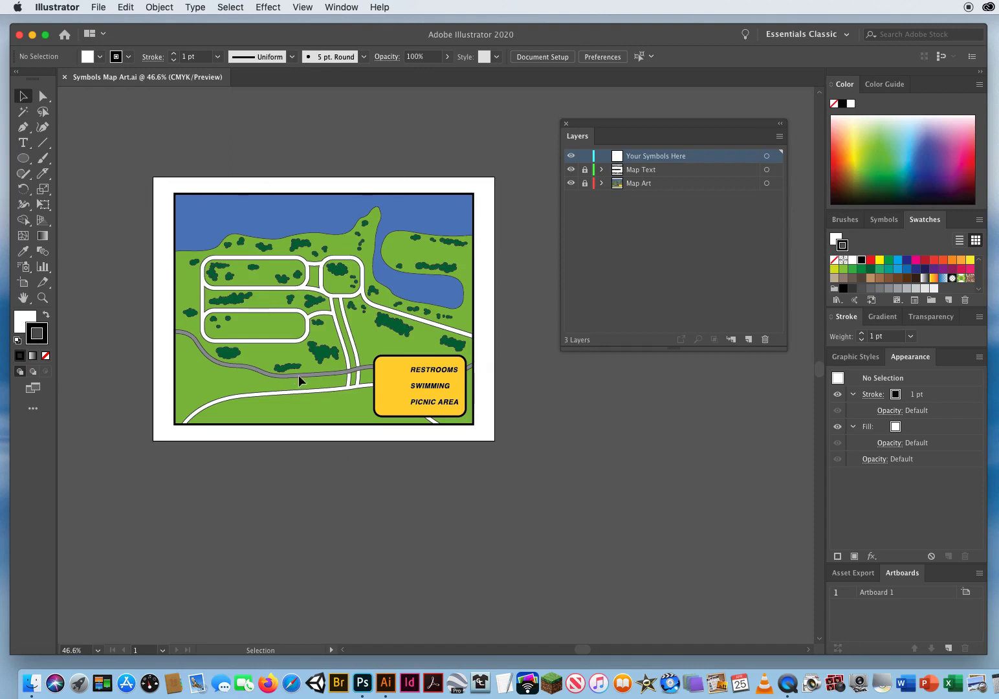
- Examine the whole park map at 66.67% zoom with the Layers panel moved clear of the artwork
{"action": "left_click_drag", "start_coordinate": [605, 123], "coordinate": [645, 117]}
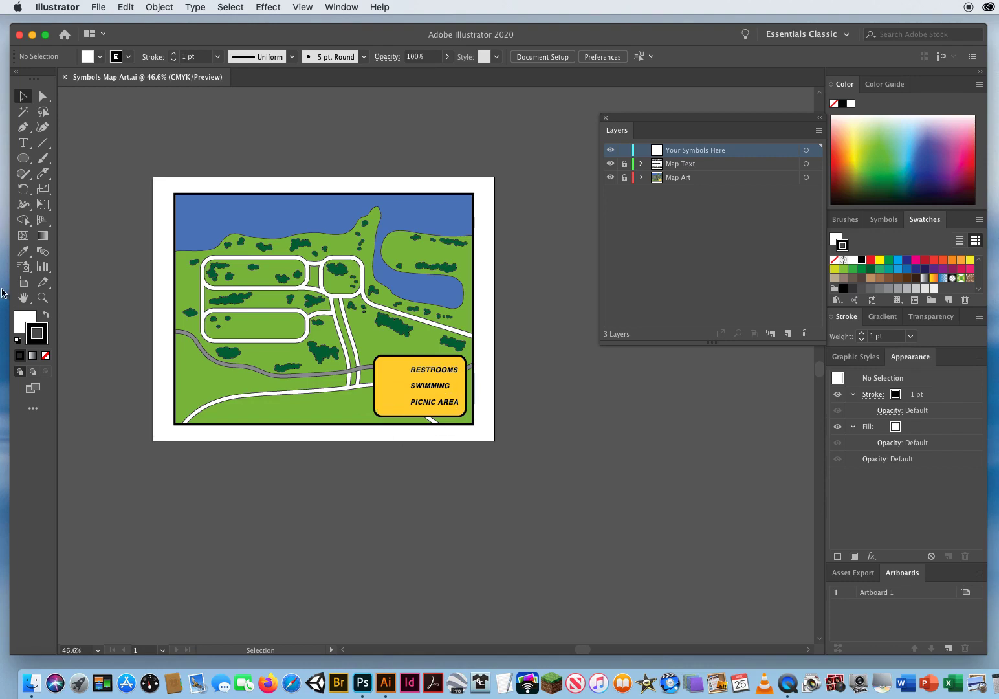
{"action": "left_click", "coordinate": [42, 298]}
{"action": "left_click", "coordinate": [350, 295]}
{"action": "left_click", "coordinate": [351, 295]}
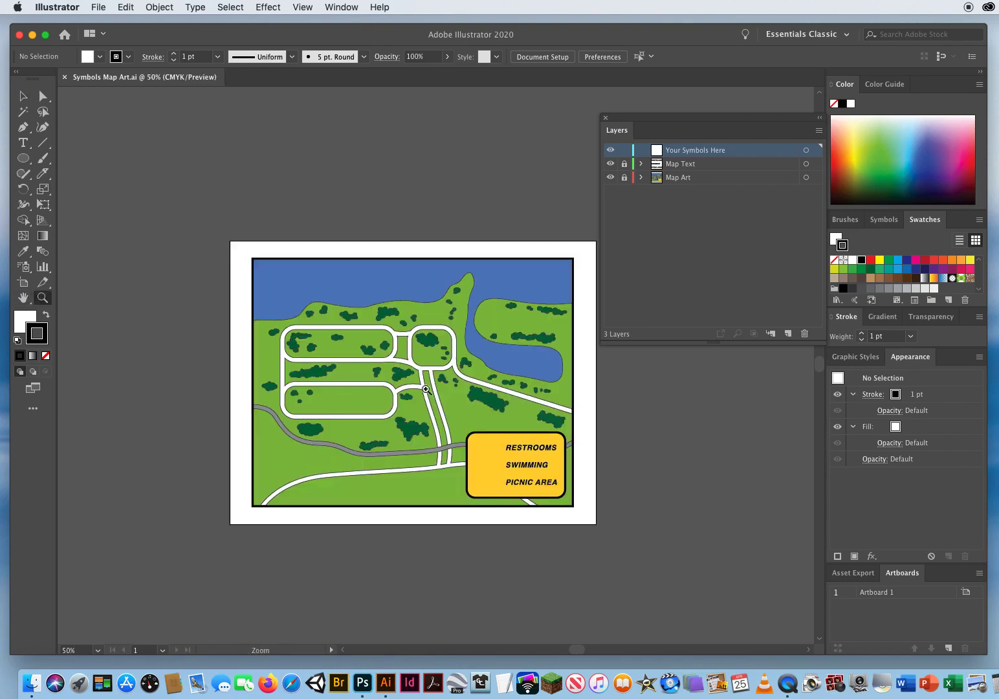
{"action": "left_click", "coordinate": [425, 383]}
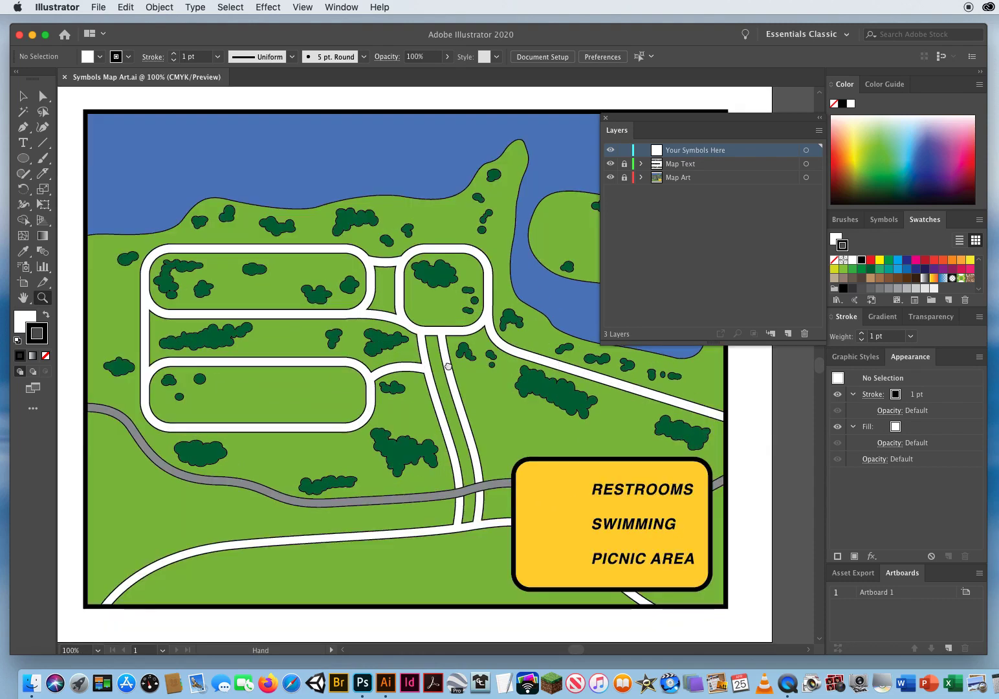
{"action": "left_click", "coordinate": [447, 353], "text": "alt"}
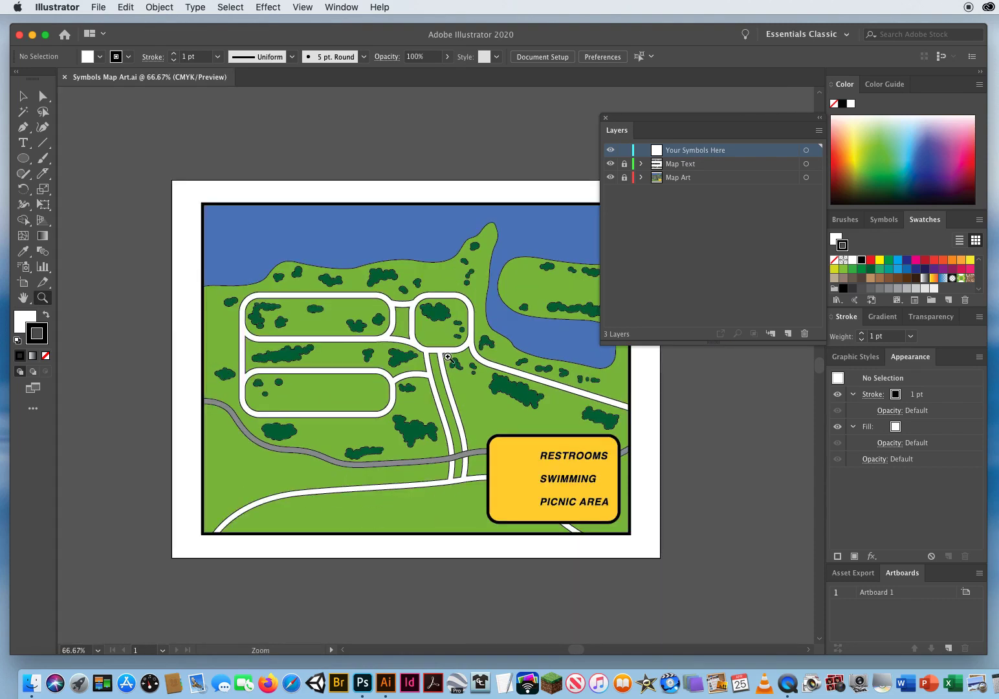
{"action": "left_click_drag", "start_coordinate": [640, 117], "coordinate": [671, 103]}
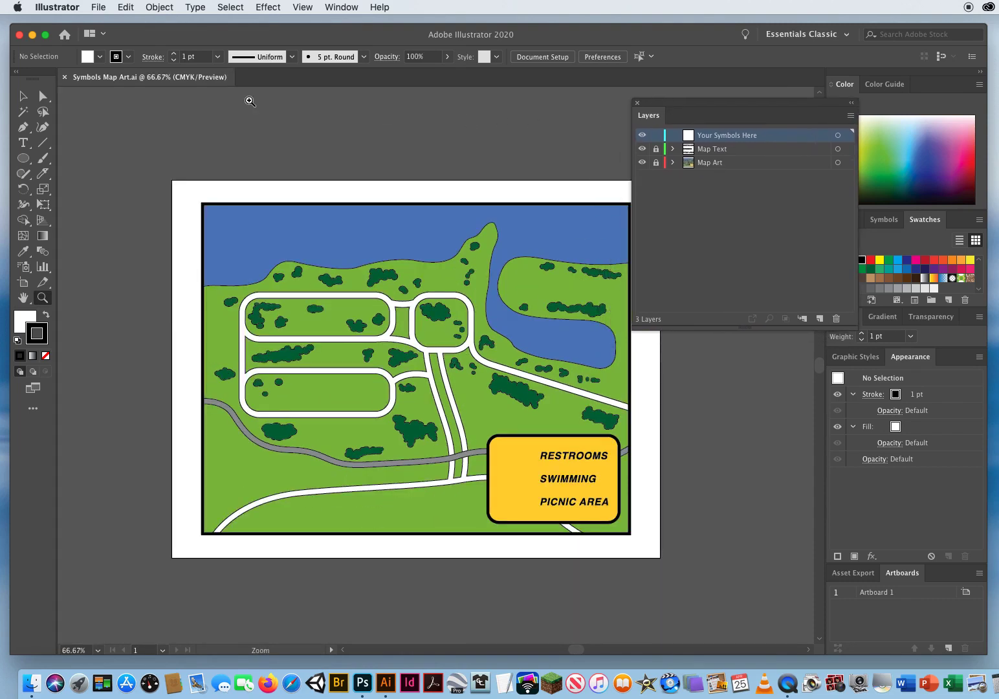
{"action": "left_click", "coordinate": [23, 96]}
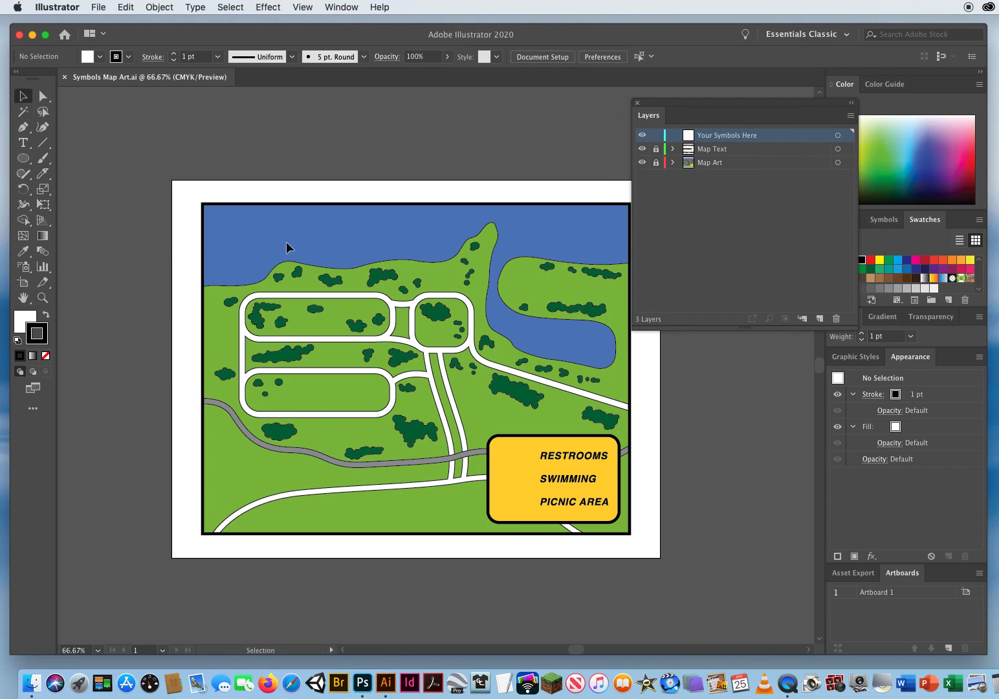
- Create a new portrait print document from the Tabloid preset, with units in inches at 11 x 17 in
{"action": "left_click", "coordinate": [99, 7]}
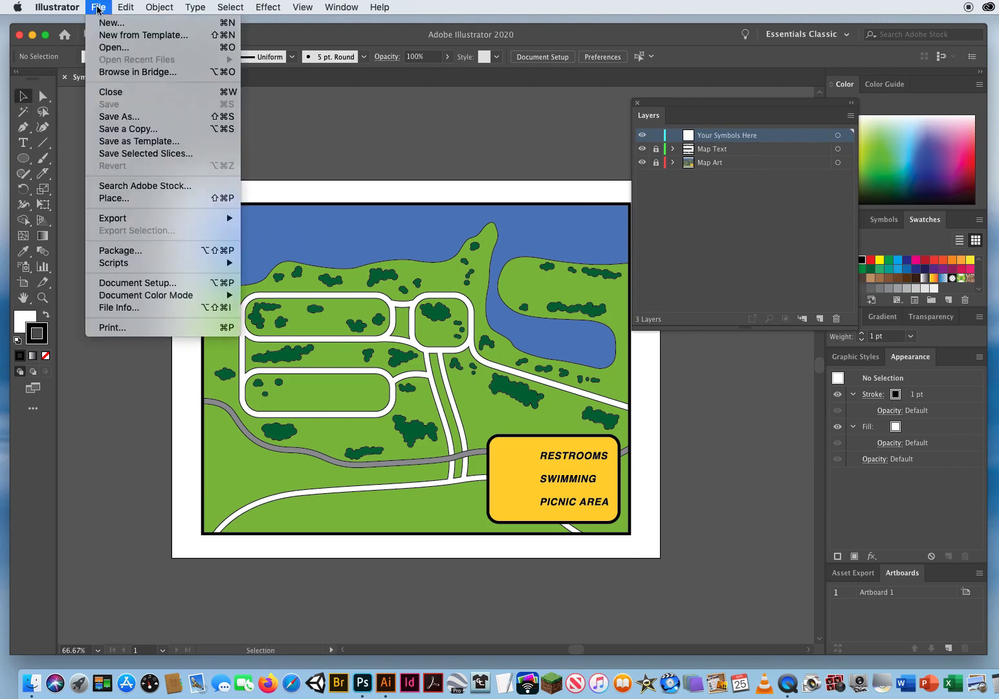
{"action": "left_click", "coordinate": [101, 24]}
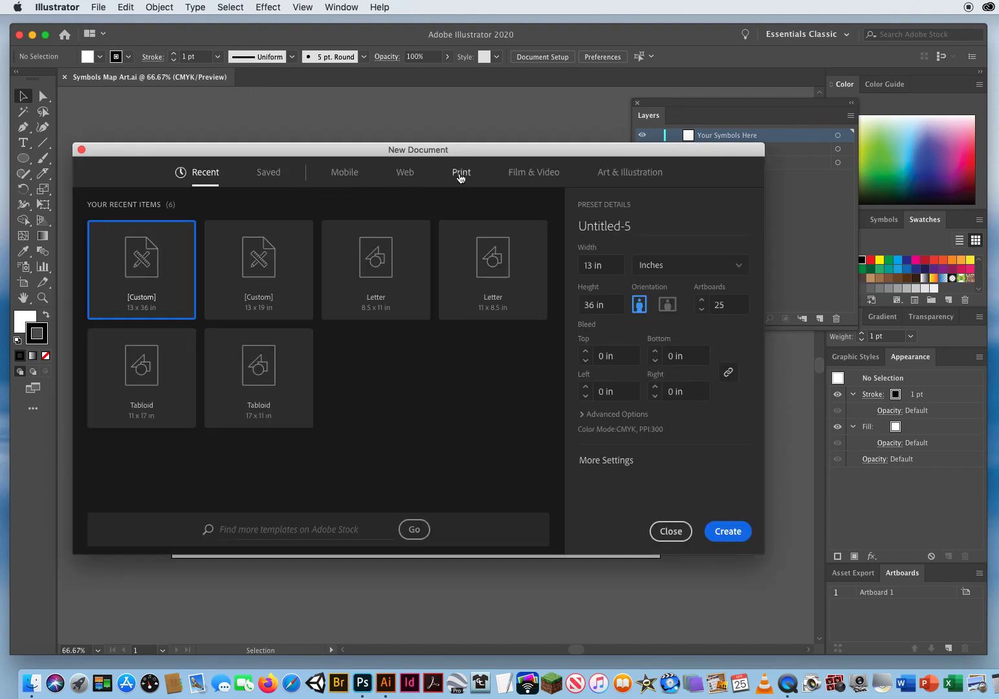
{"action": "left_click", "coordinate": [461, 174]}
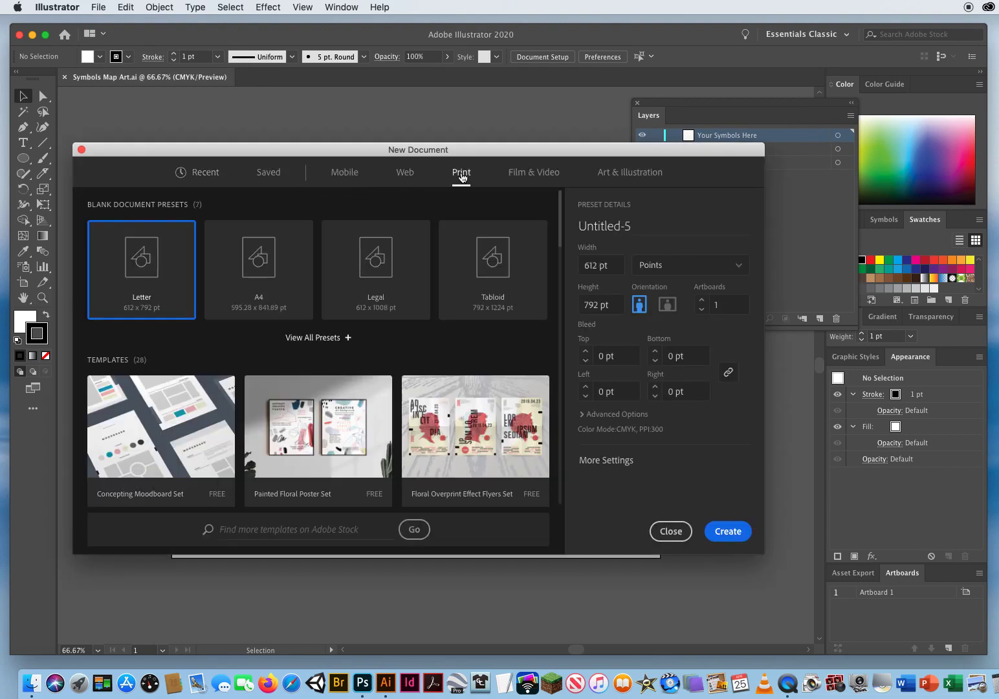
{"action": "left_click", "coordinate": [489, 267]}
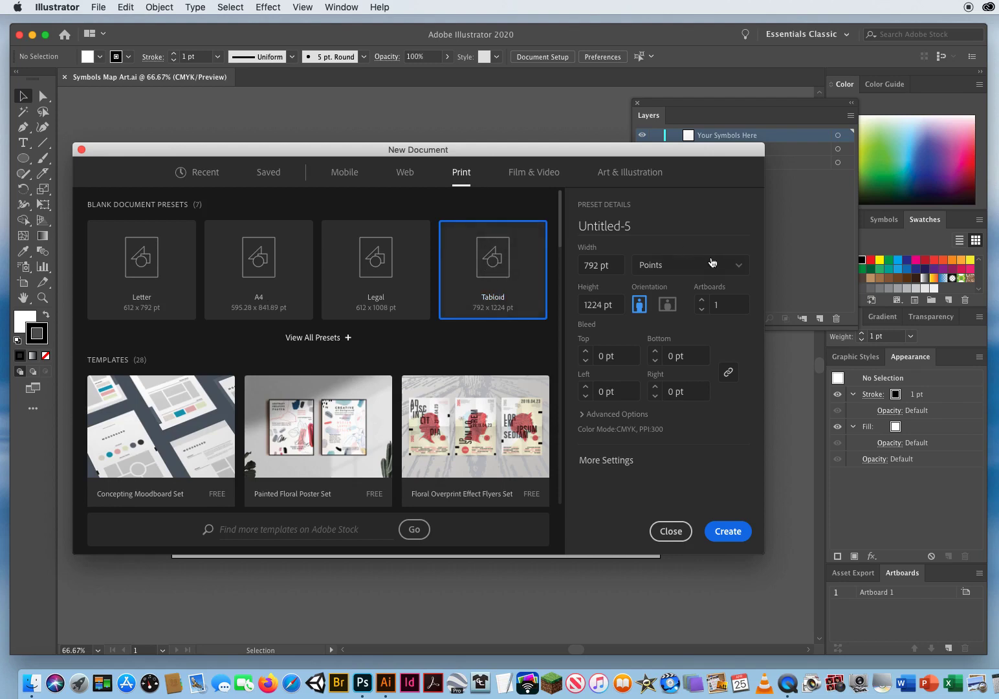
{"action": "left_click", "coordinate": [680, 268]}
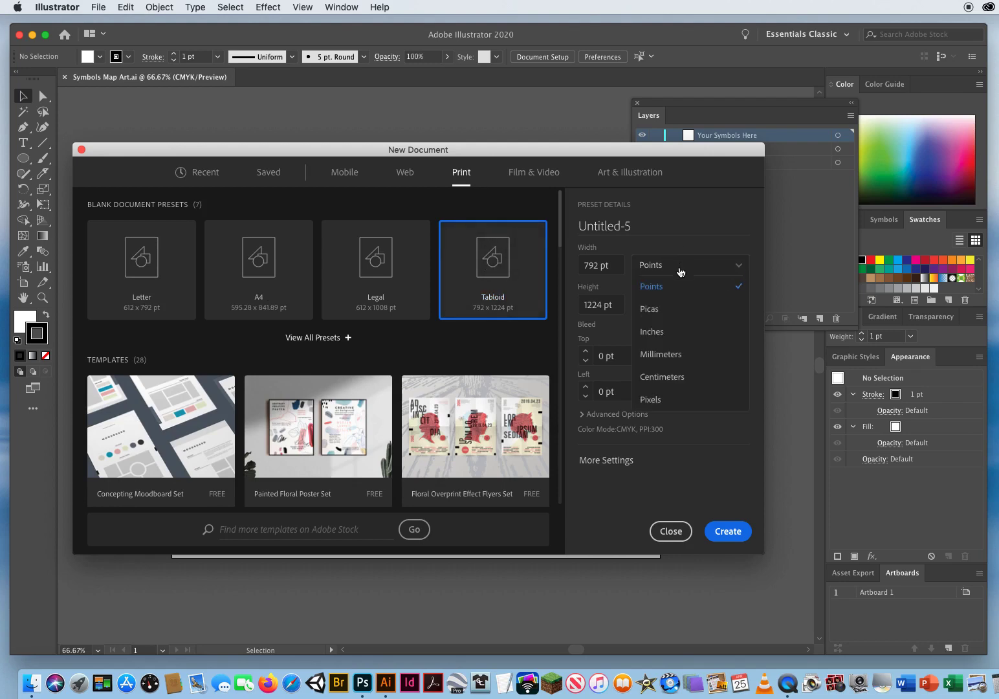
{"action": "left_click", "coordinate": [659, 332]}
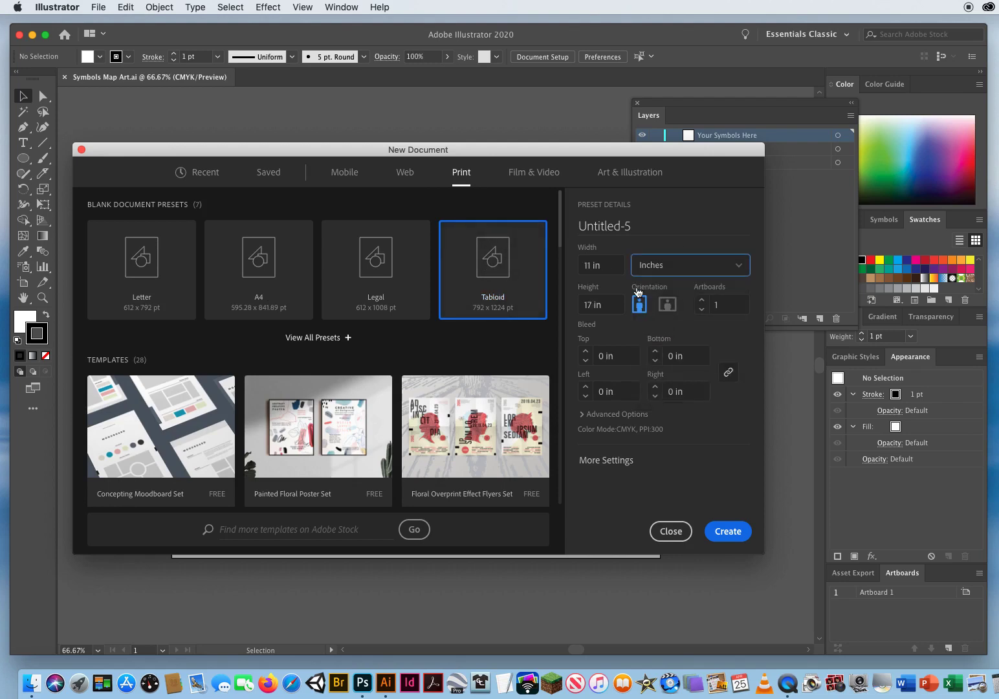
{"action": "left_click", "coordinate": [726, 531]}
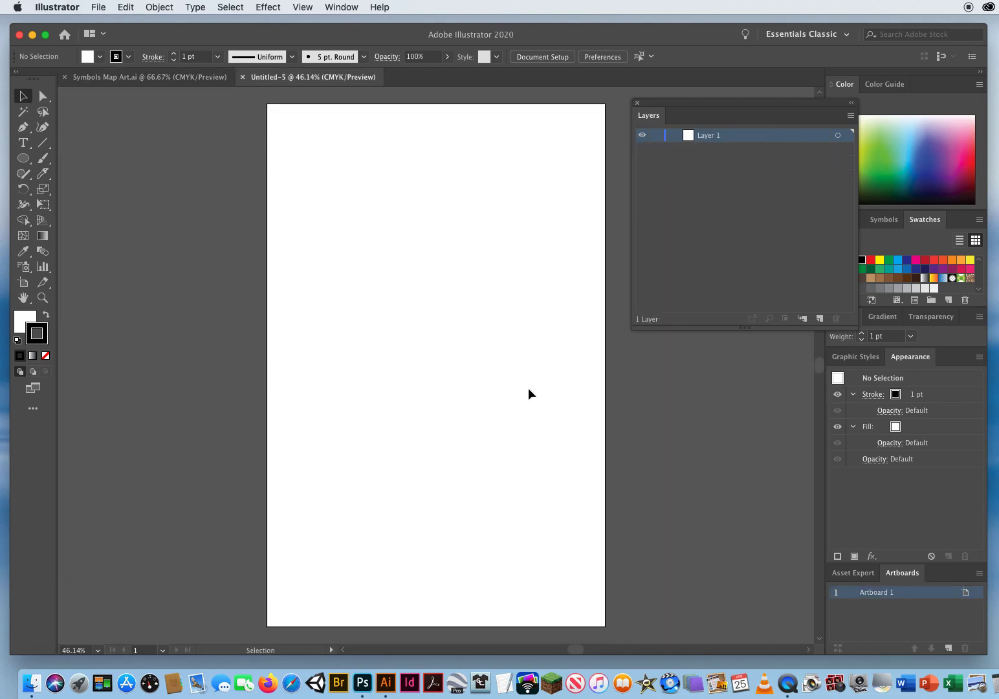
- Tear off the Symbol Sprayer tool group as a floating palette beside the artboard and close the Layers panel
{"action": "left_click", "coordinate": [24, 269]}
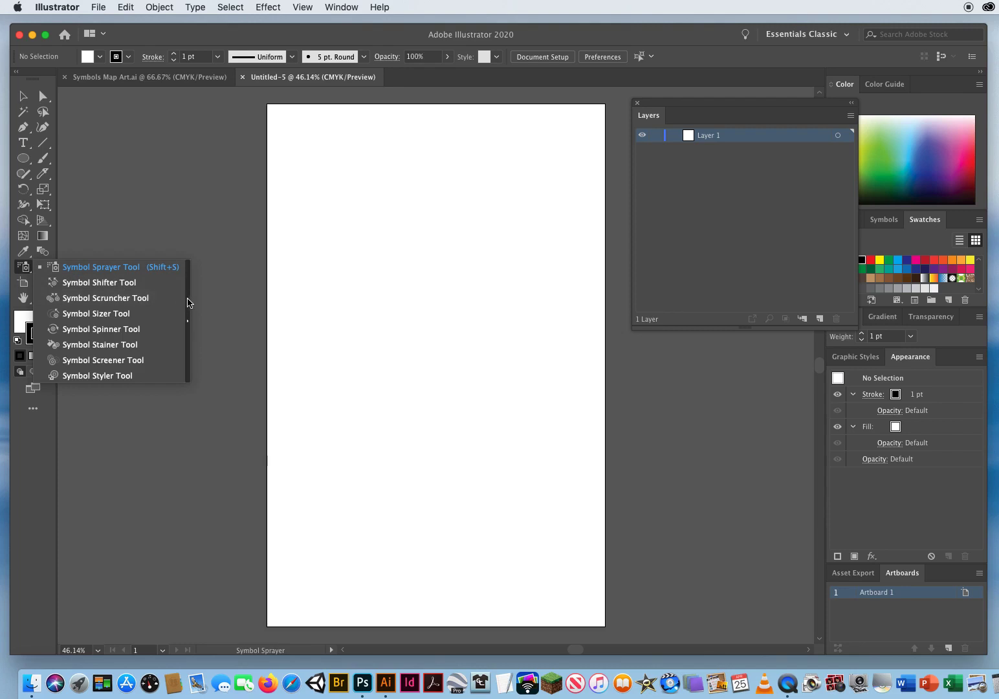
{"action": "left_click", "coordinate": [188, 292]}
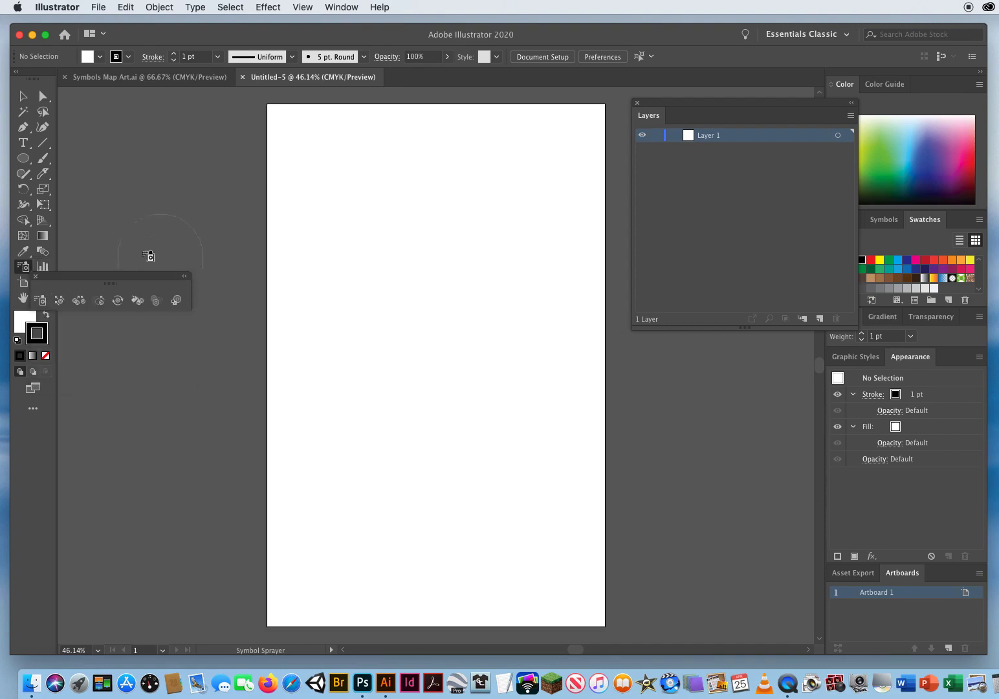
{"action": "left_click_drag", "start_coordinate": [104, 288], "coordinate": [157, 147]}
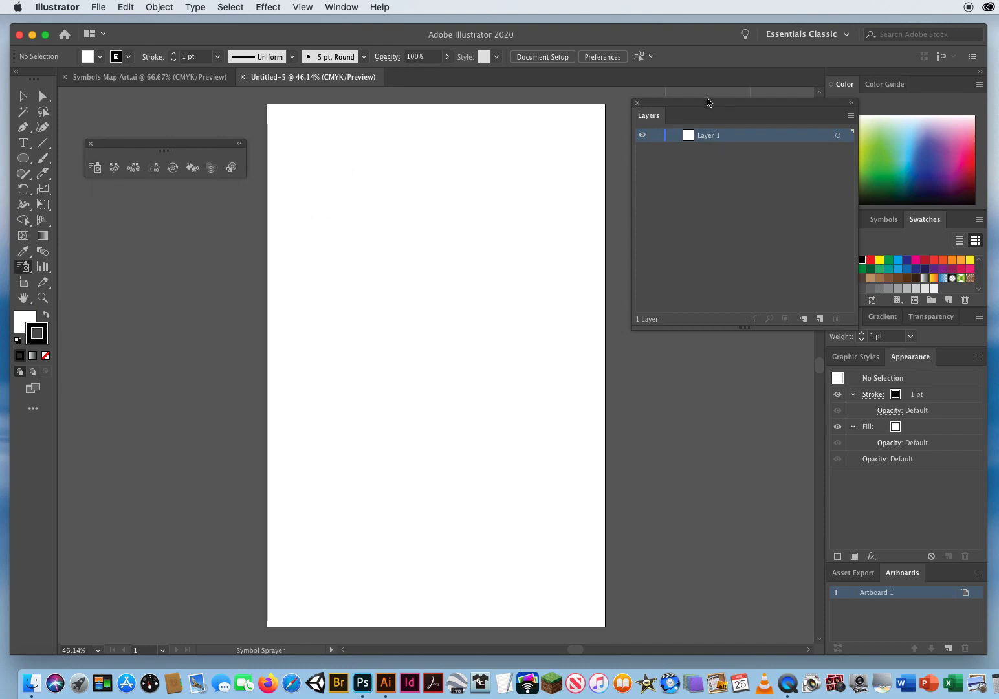
{"action": "left_click_drag", "start_coordinate": [707, 105], "coordinate": [623, 114]}
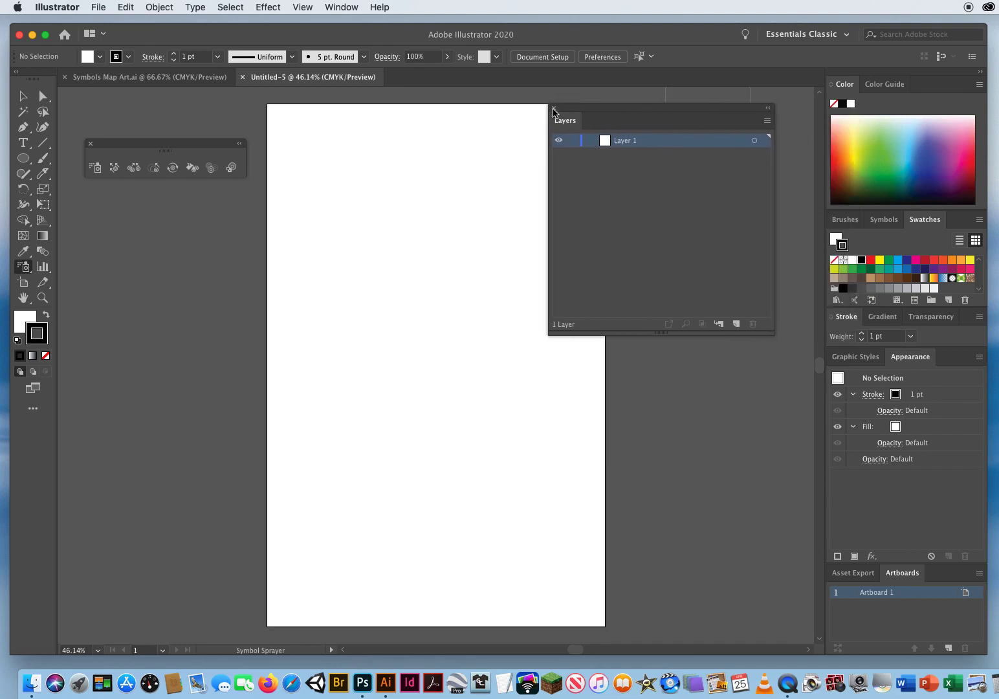
{"action": "left_click", "coordinate": [554, 109]}
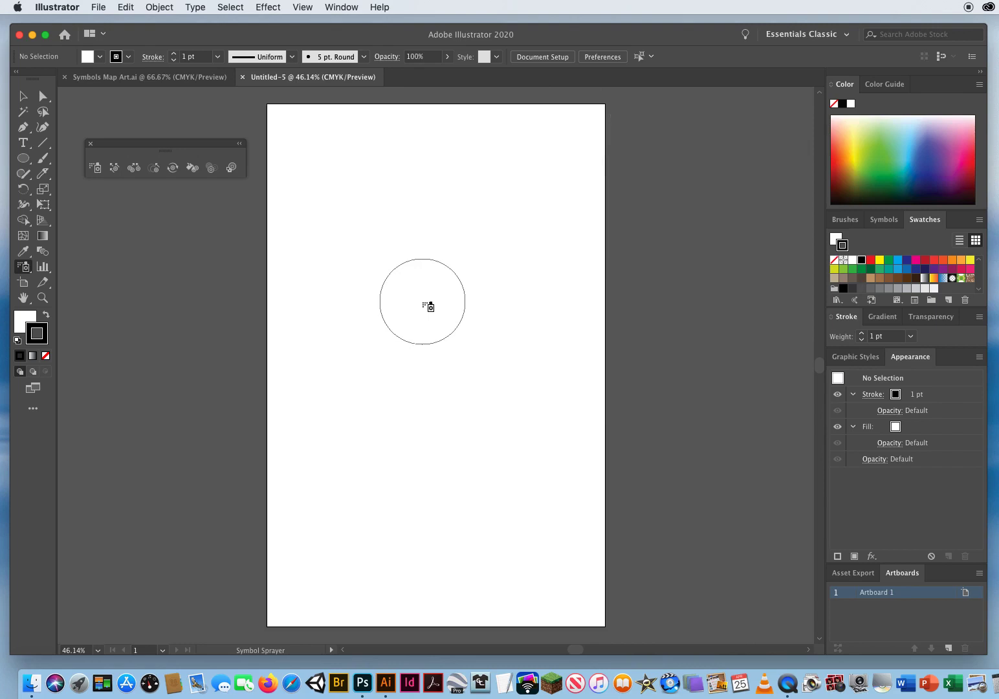
- Add the orange butterfly from the Nature symbol library to the document's symbols and close the library
{"action": "left_click", "coordinate": [882, 220]}
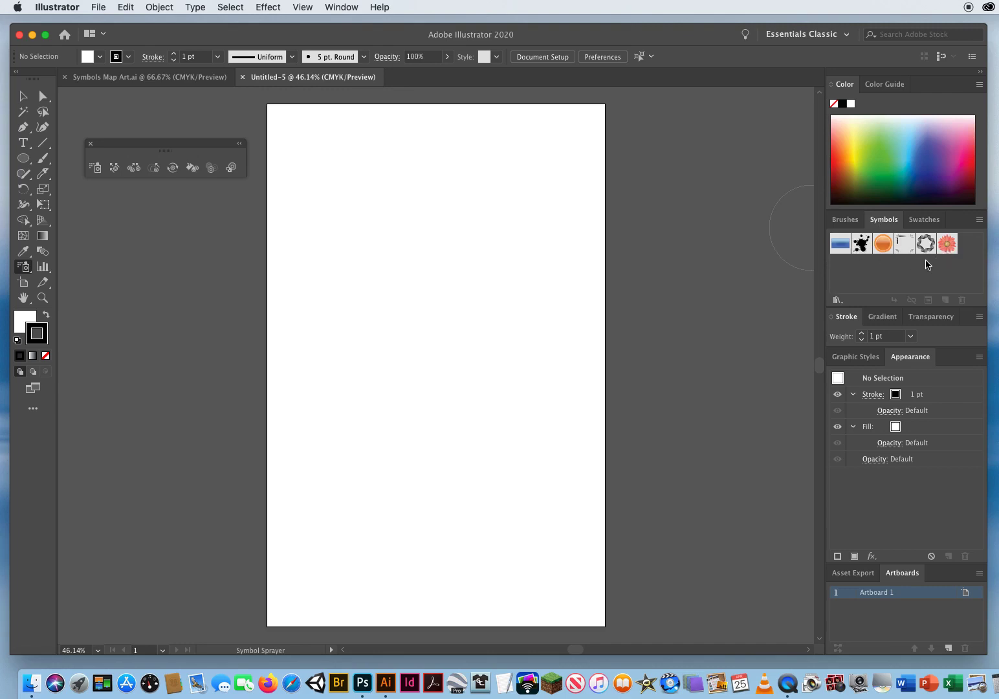
{"action": "left_click", "coordinate": [837, 301]}
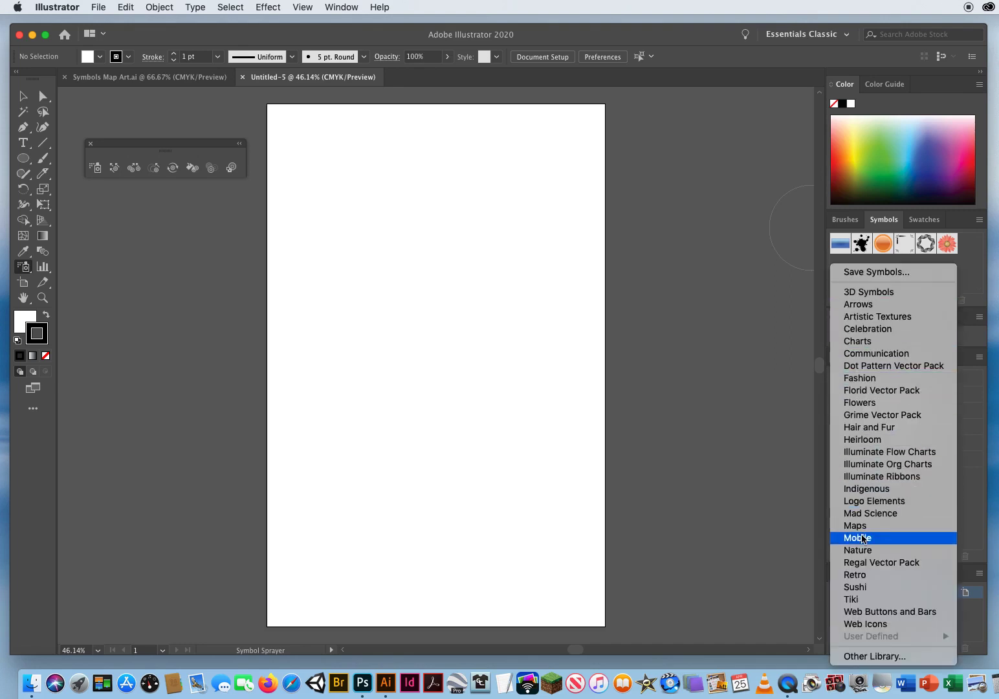
{"action": "left_click", "coordinate": [859, 550]}
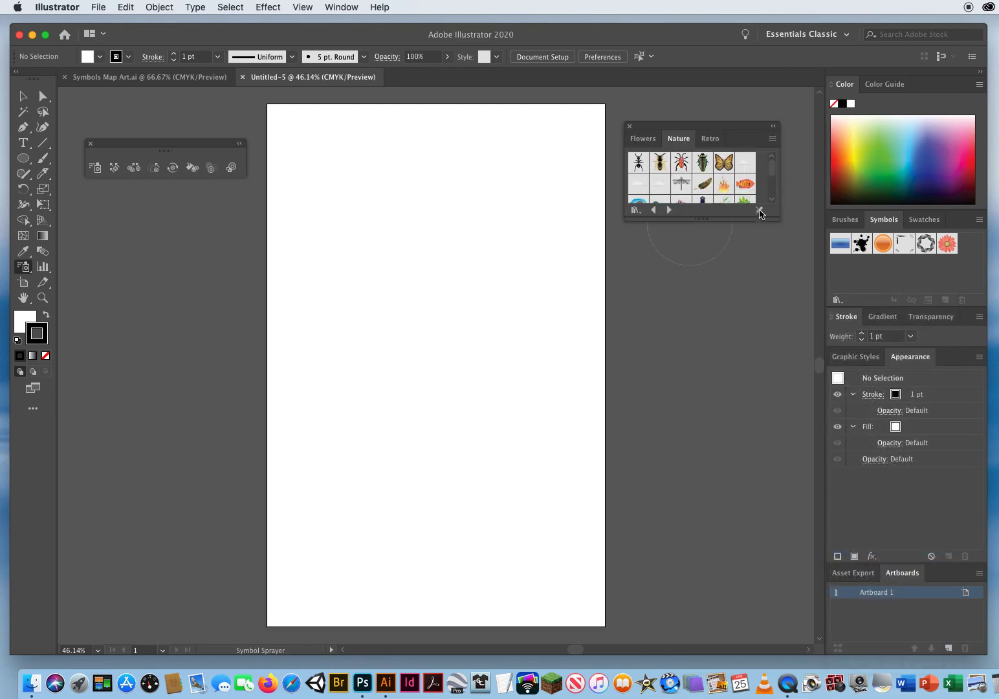
{"action": "left_click_drag", "start_coordinate": [775, 220], "coordinate": [793, 332]}
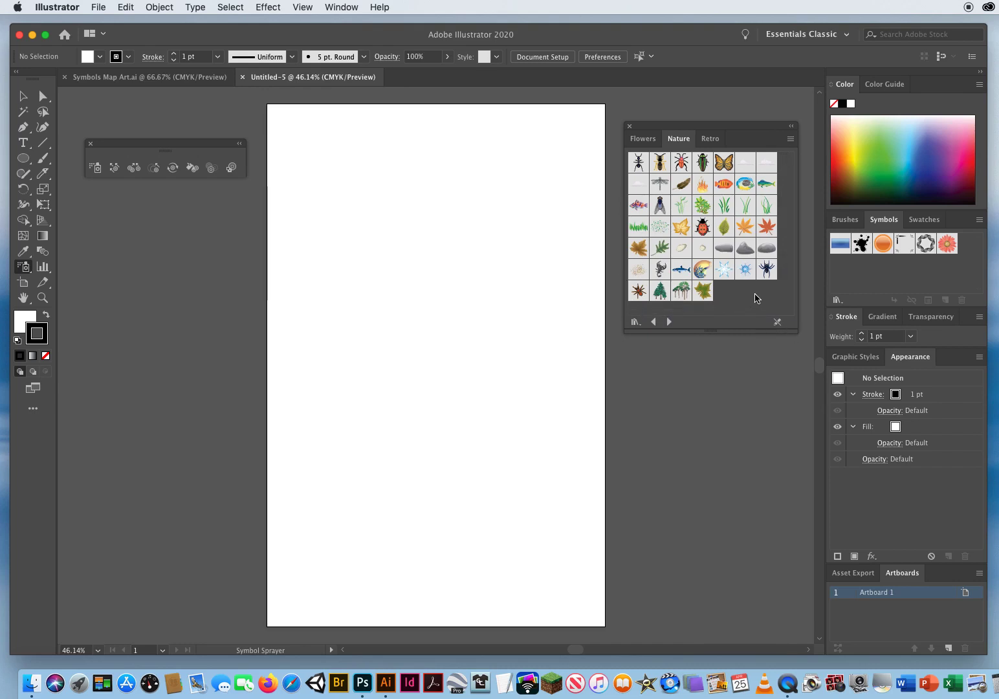
{"action": "left_click", "coordinate": [724, 162]}
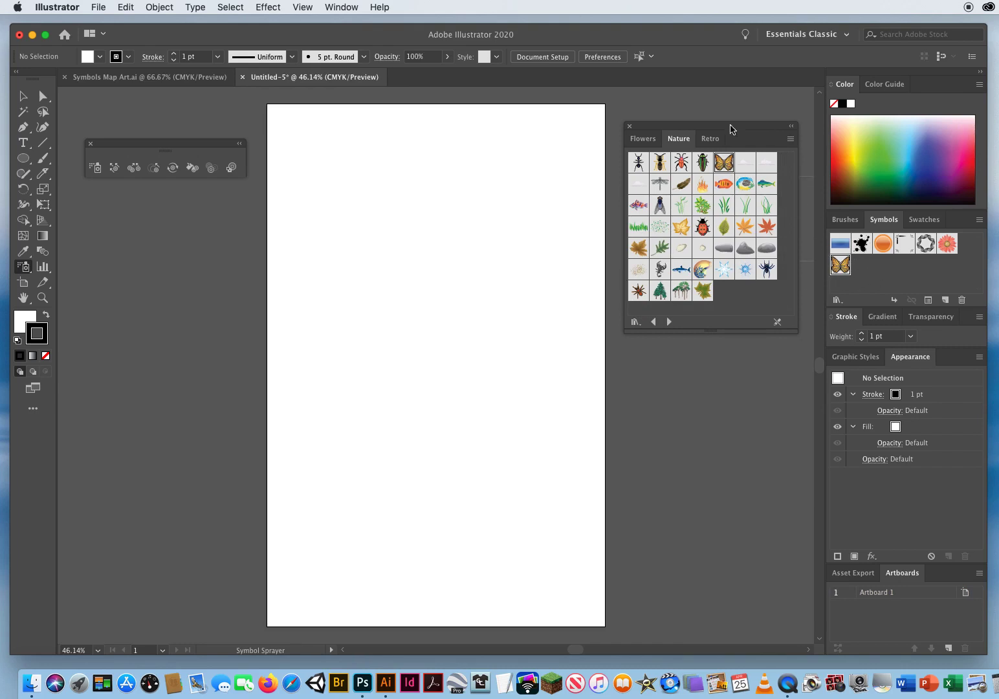
{"action": "left_click_drag", "start_coordinate": [706, 127], "coordinate": [737, 204]}
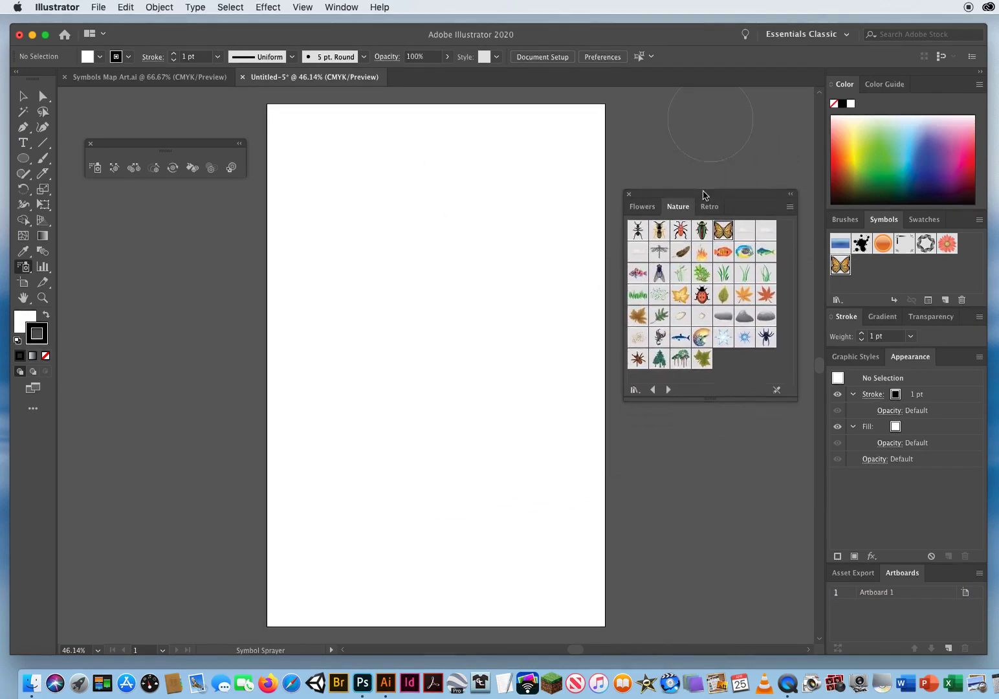
{"action": "left_click", "coordinate": [629, 195]}
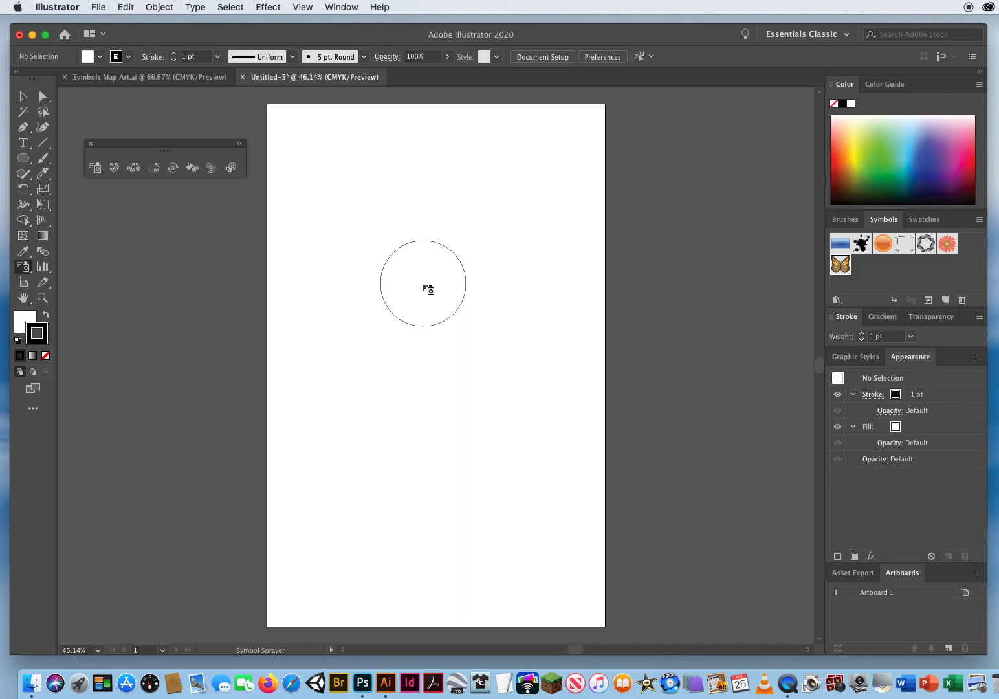
- Set the Symbol Sprayer's brush diameter to 1.5 in
{"action": "double_click", "coordinate": [96, 170]}
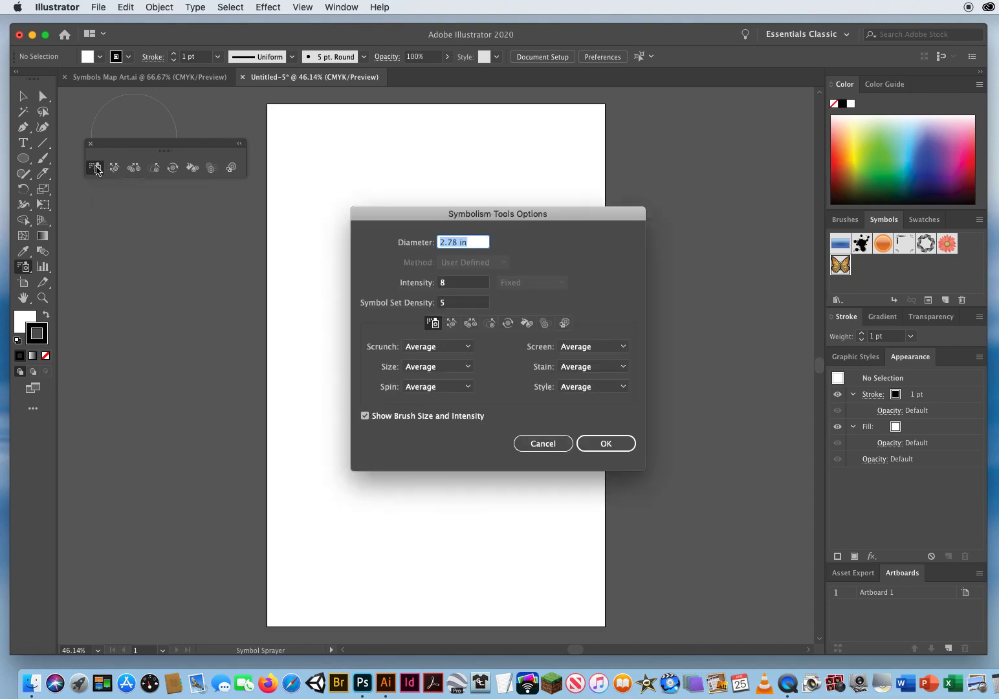
{"action": "left_click_drag", "start_coordinate": [424, 212], "coordinate": [434, 179]}
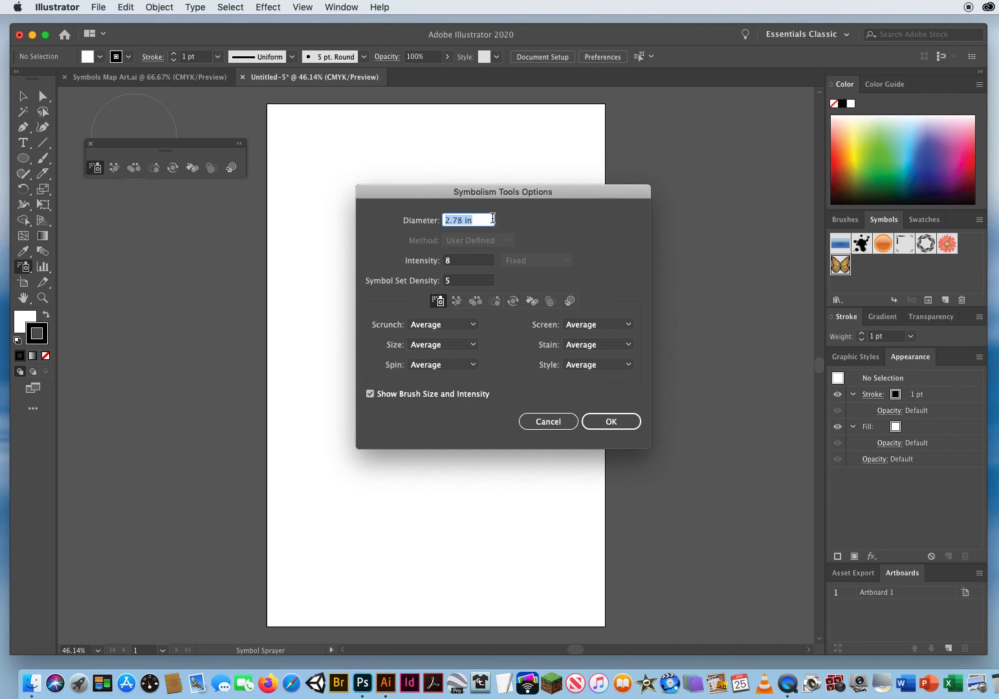
{"action": "left_click_drag", "start_coordinate": [390, 200], "coordinate": [517, 192]}
{"action": "type", "text": "1.5"}
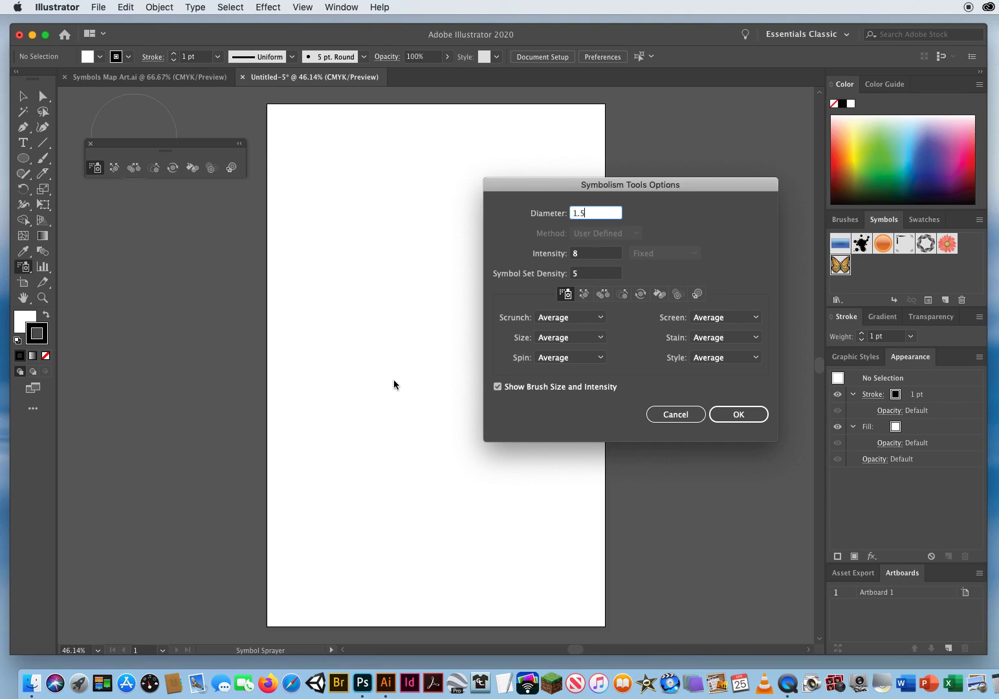
{"action": "left_click", "coordinate": [739, 415]}
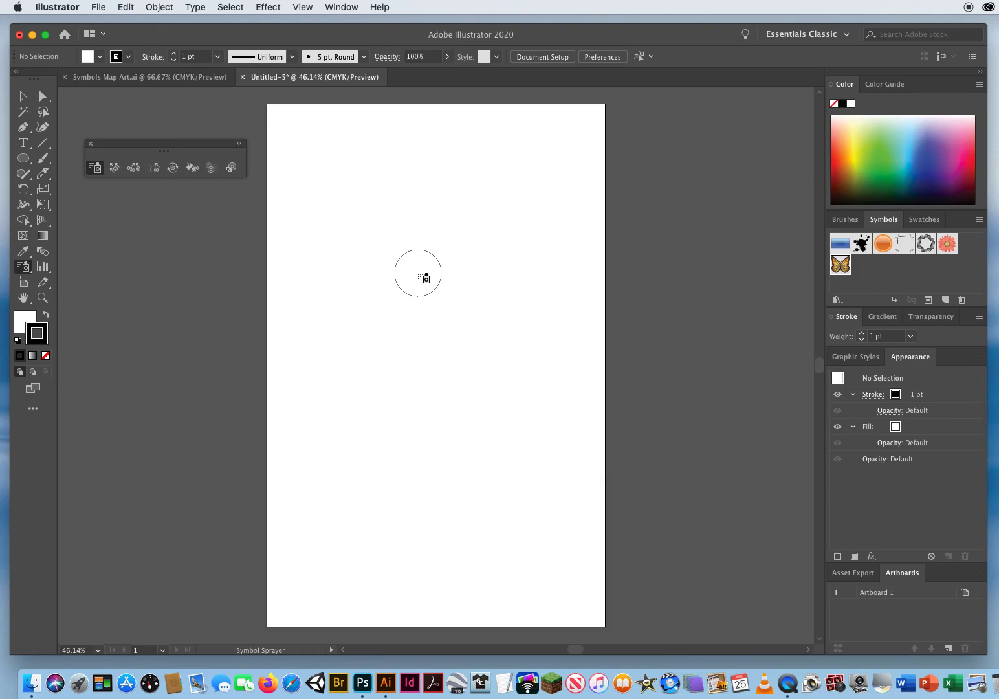
- Spray a symbol set of several butterflies across the upper half of the artboard
{"action": "left_click", "coordinate": [840, 264]}
{"action": "mouse_move", "coordinate": [385, 212]}
{"action": "left_mouse_down"}
{"action": "mouse_move", "coordinate": [490, 230]}
{"action": "mouse_move", "coordinate": [477, 235]}
{"action": "left_mouse_up"}
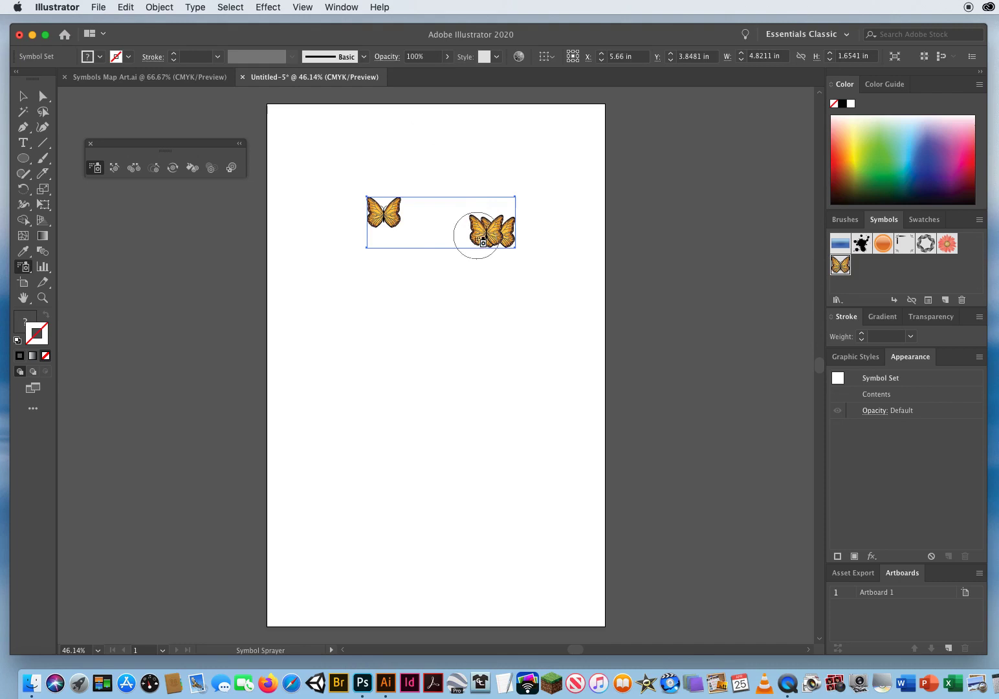
{"action": "left_click", "coordinate": [422, 275]}
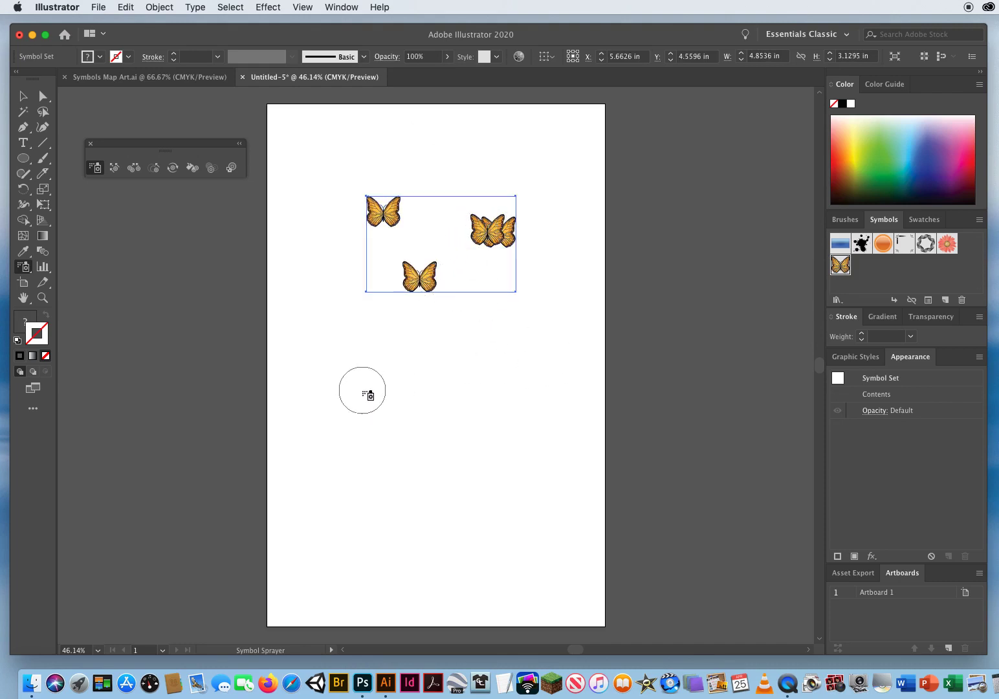
- Spray a dense cluster and a long curving trail of butterflies into the symbol set, and delete the whole set
{"action": "left_click_drag", "start_coordinate": [442, 391], "coordinate": [444, 392]}
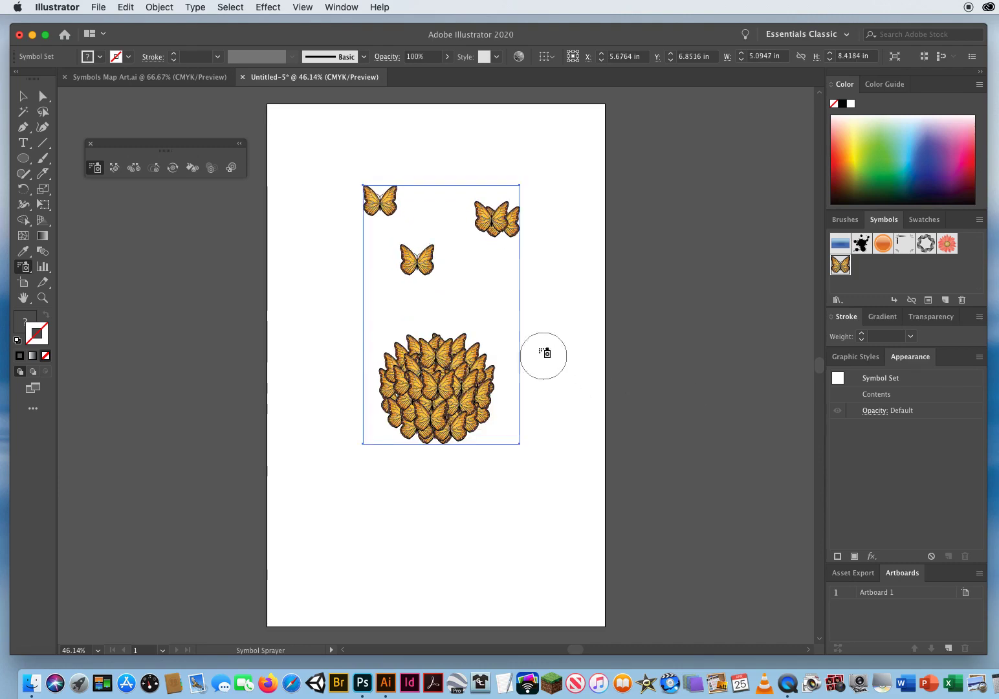
{"action": "mouse_move", "coordinate": [413, 159]}
{"action": "left_mouse_down"}
{"action": "mouse_move", "coordinate": [525, 229]}
{"action": "mouse_move", "coordinate": [545, 271]}
{"action": "mouse_move", "coordinate": [546, 311]}
{"action": "mouse_move", "coordinate": [516, 360]}
{"action": "mouse_move", "coordinate": [484, 382]}
{"action": "mouse_move", "coordinate": [349, 439]}
{"action": "mouse_move", "coordinate": [323, 378]}
{"action": "mouse_move", "coordinate": [349, 321]}
{"action": "mouse_move", "coordinate": [397, 298]}
{"action": "mouse_move", "coordinate": [442, 299]}
{"action": "mouse_move", "coordinate": [481, 325]}
{"action": "mouse_move", "coordinate": [502, 314]}
{"action": "left_mouse_up"}
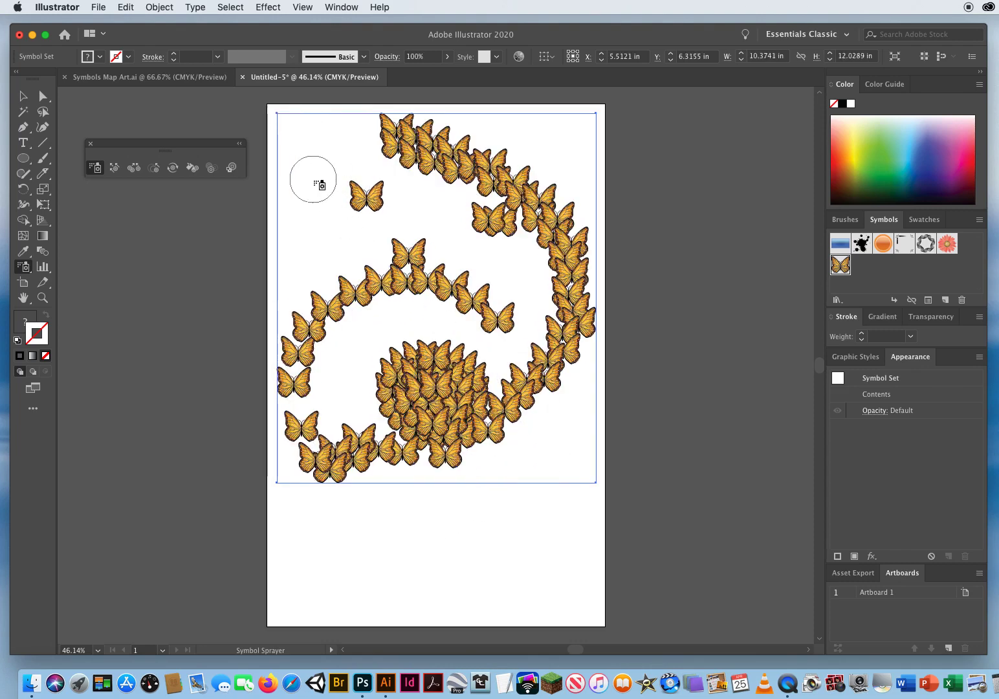
{"action": "key", "text": "Delete"}
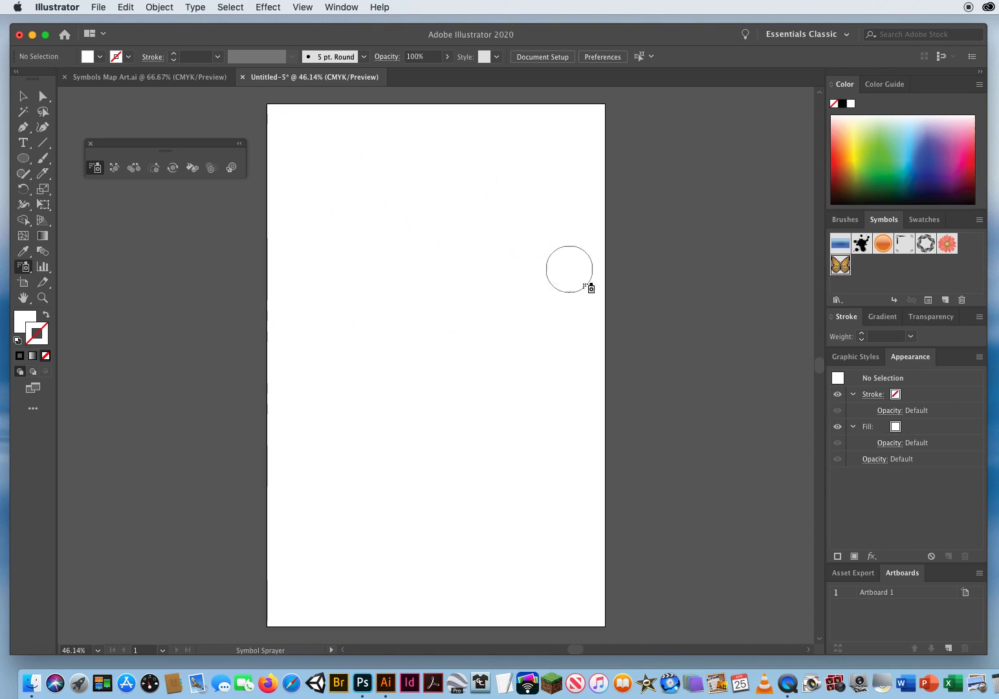
- Try spraying single butterflies, short trails and a dense diagonal band, clearing the artboard after each attempt
{"action": "left_click", "coordinate": [354, 200]}
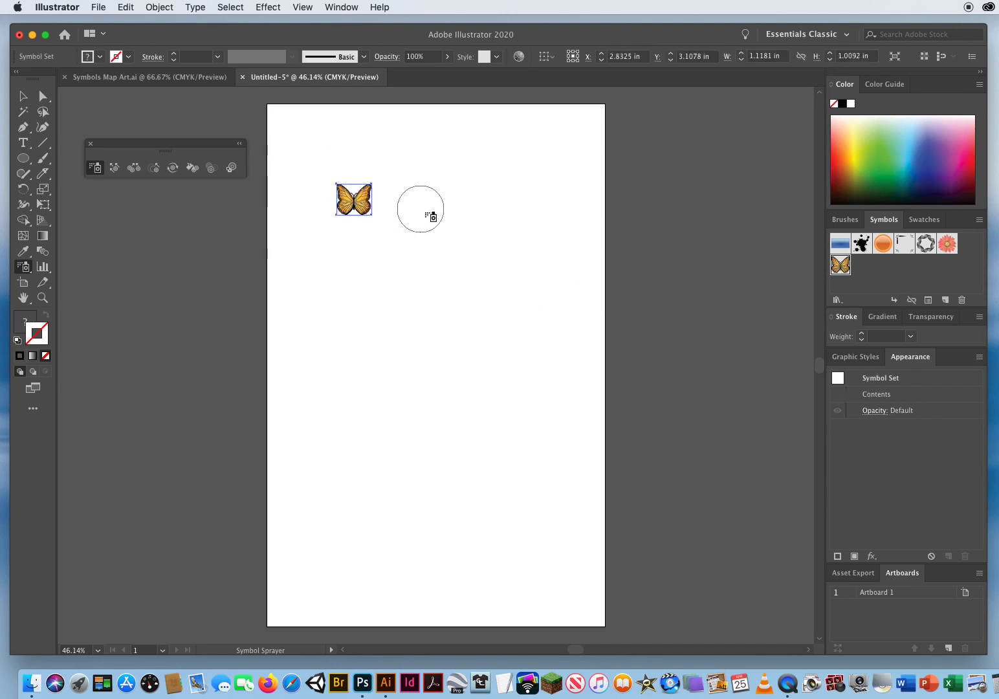
{"action": "left_click", "coordinate": [460, 247]}
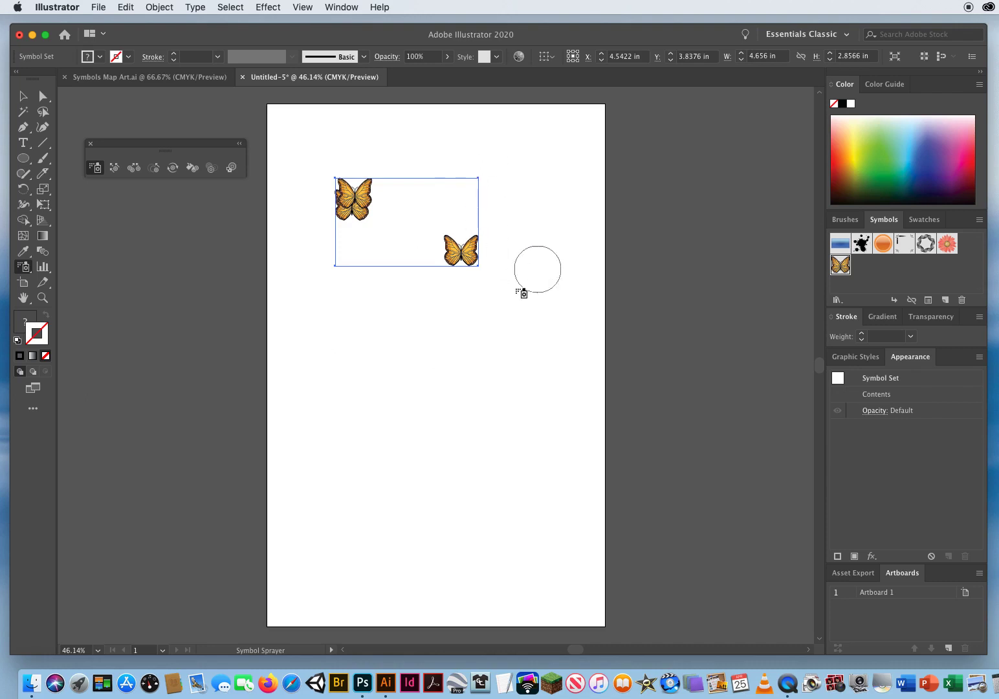
{"action": "left_click_drag", "start_coordinate": [508, 306], "coordinate": [441, 368]}
{"action": "mouse_move", "coordinate": [451, 420]}
{"action": "left_mouse_down"}
{"action": "mouse_move", "coordinate": [395, 486]}
{"action": "mouse_move", "coordinate": [382, 484]}
{"action": "left_mouse_up"}
{"action": "mouse_move", "coordinate": [440, 564]}
{"action": "left_mouse_down"}
{"action": "mouse_move", "coordinate": [527, 564]}
{"action": "mouse_move", "coordinate": [475, 557]}
{"action": "left_mouse_up"}
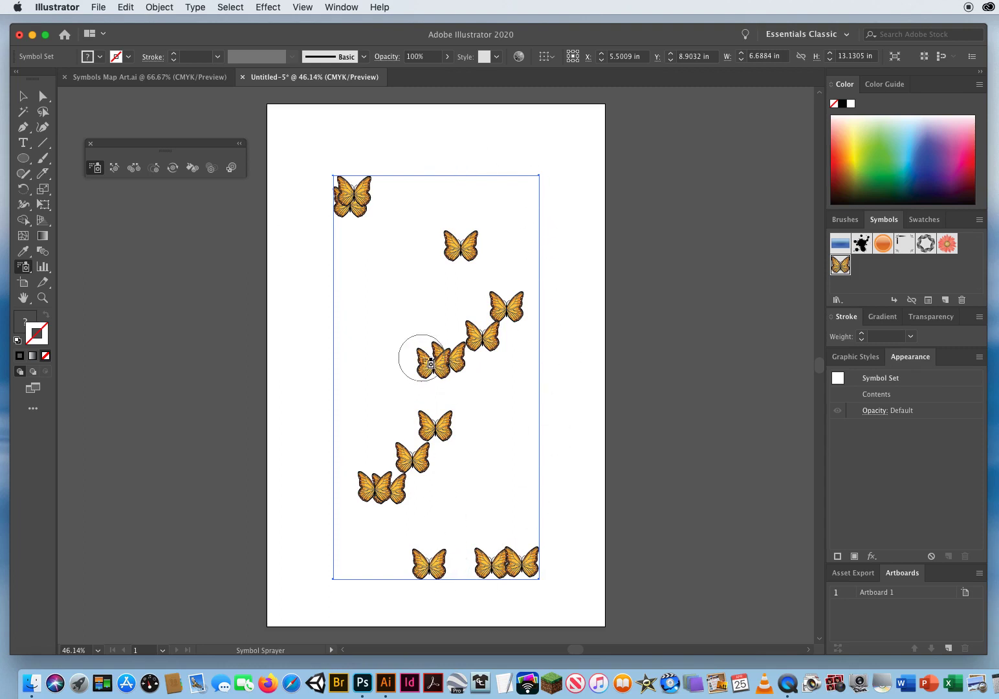
{"action": "key", "text": "Delete"}
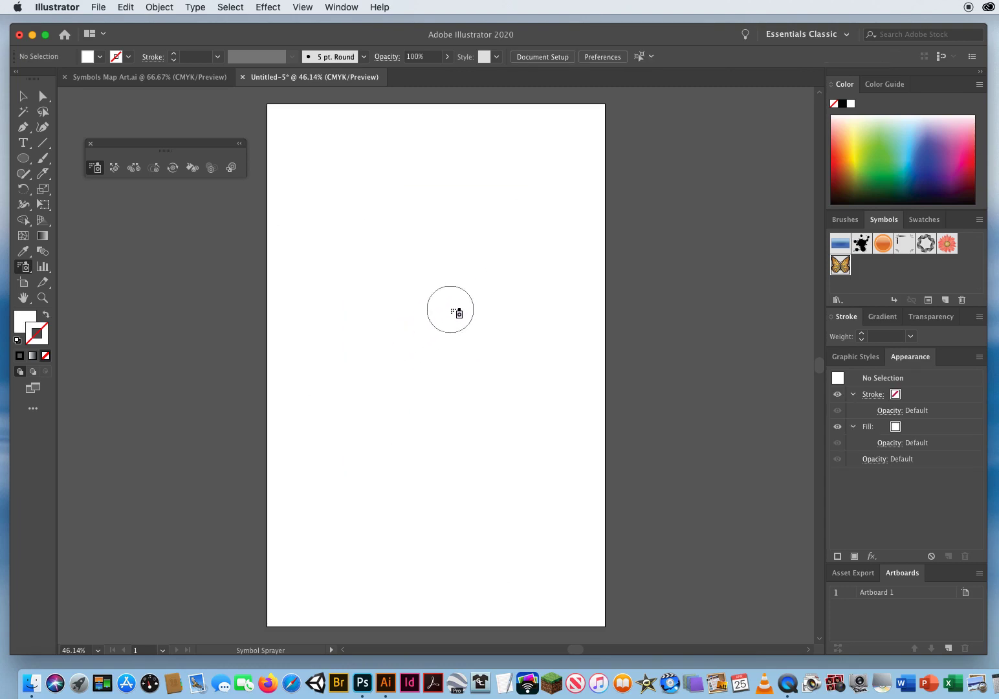
{"action": "left_click_drag", "start_coordinate": [387, 227], "coordinate": [465, 316]}
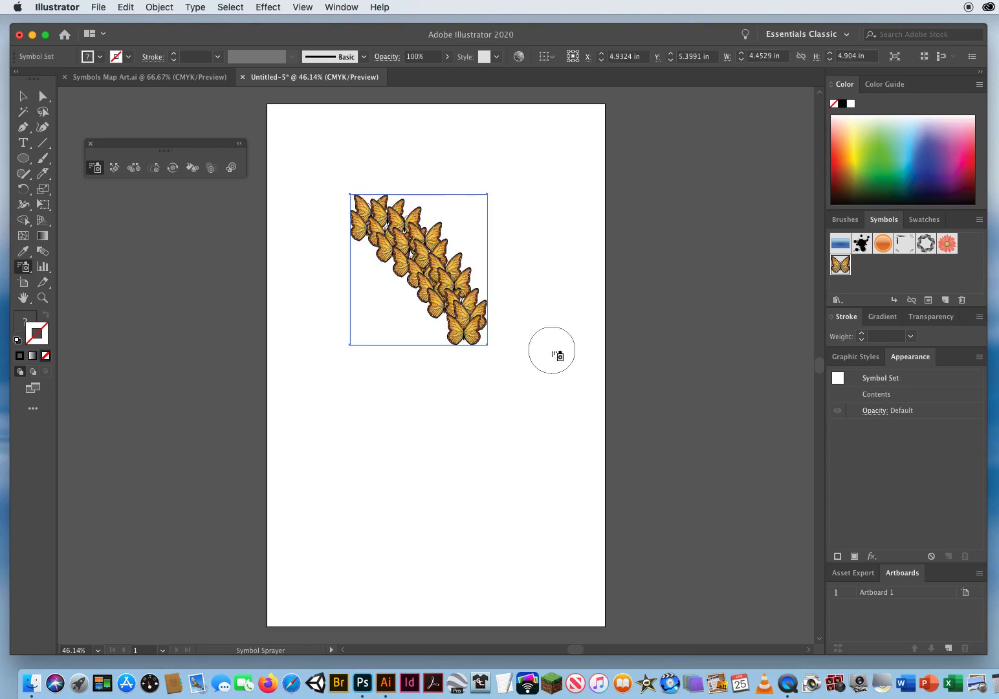
{"action": "key", "text": "super+z"}
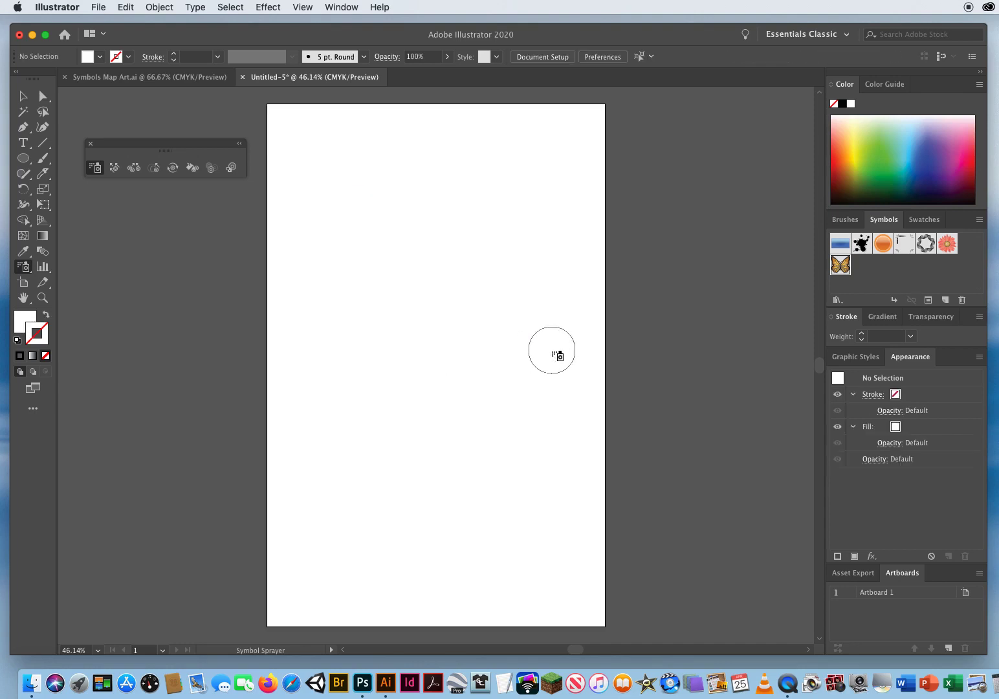
- Set the Symbol Sprayer's intensity to 3
{"action": "double_click", "coordinate": [96, 170]}
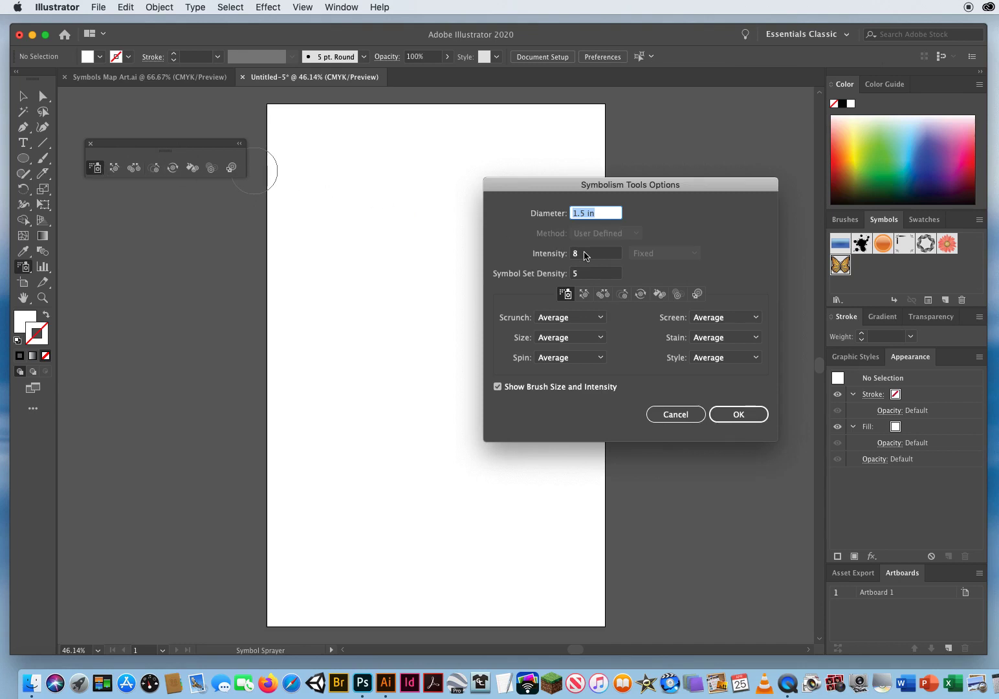
{"action": "key", "text": "Tab"}
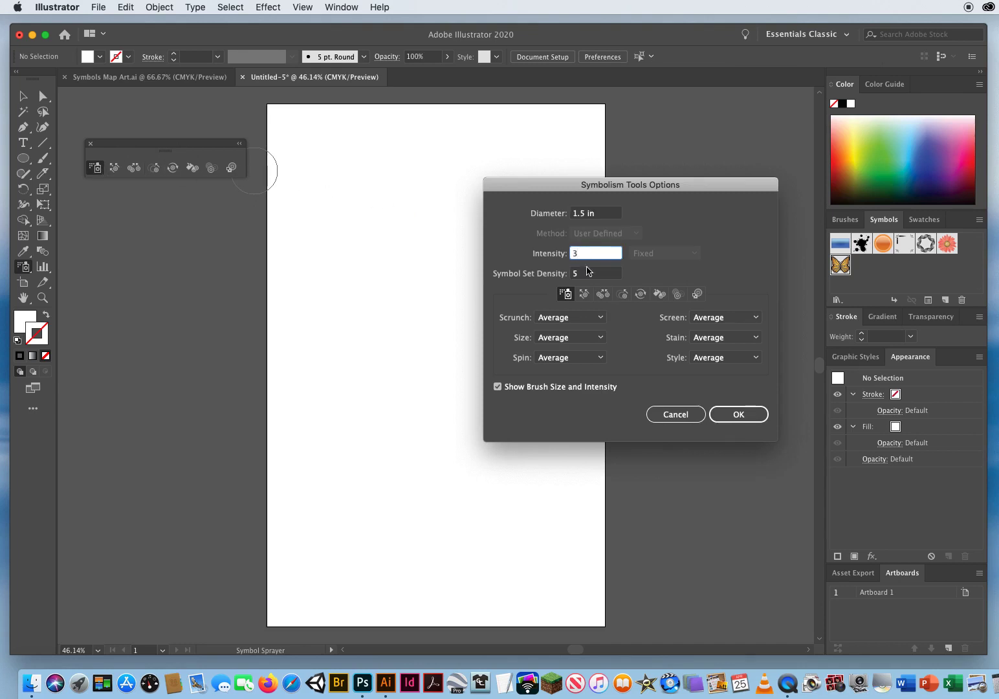
{"action": "left_click", "coordinate": [739, 417]}
{"action": "left_click", "coordinate": [739, 418]}
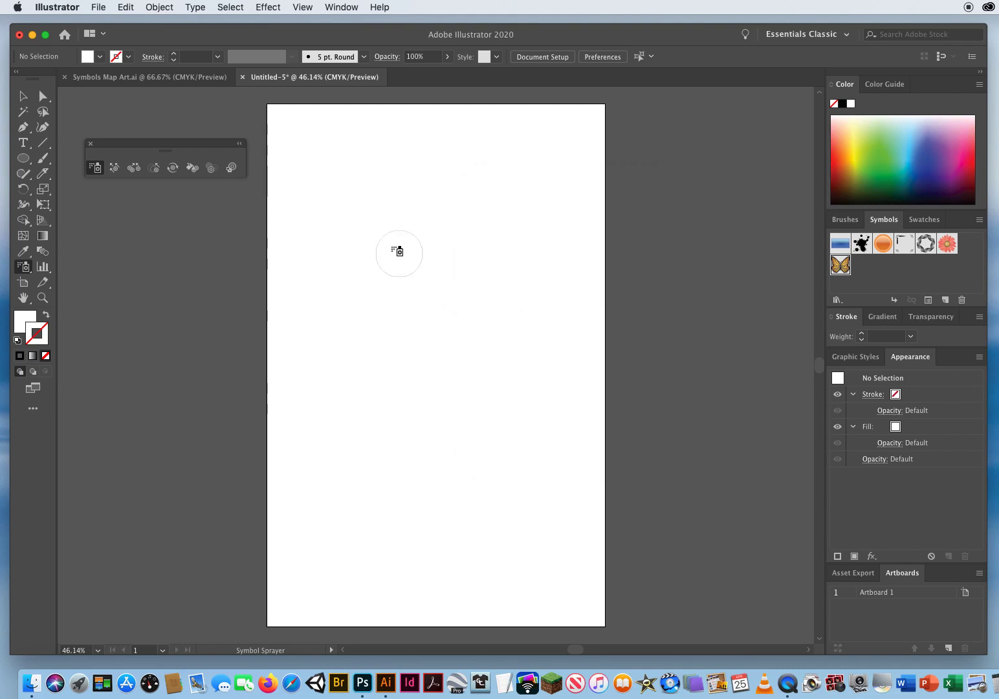
- Try spraying a curved butterfly trail and a small cluster at the lower intensity, and delete the symbol set
{"action": "mouse_move", "coordinate": [357, 201]}
{"action": "left_mouse_down"}
{"action": "mouse_move", "coordinate": [473, 293]}
{"action": "mouse_move", "coordinate": [496, 345]}
{"action": "mouse_move", "coordinate": [481, 389]}
{"action": "mouse_move", "coordinate": [438, 424]}
{"action": "mouse_move", "coordinate": [366, 443]}
{"action": "left_mouse_up"}
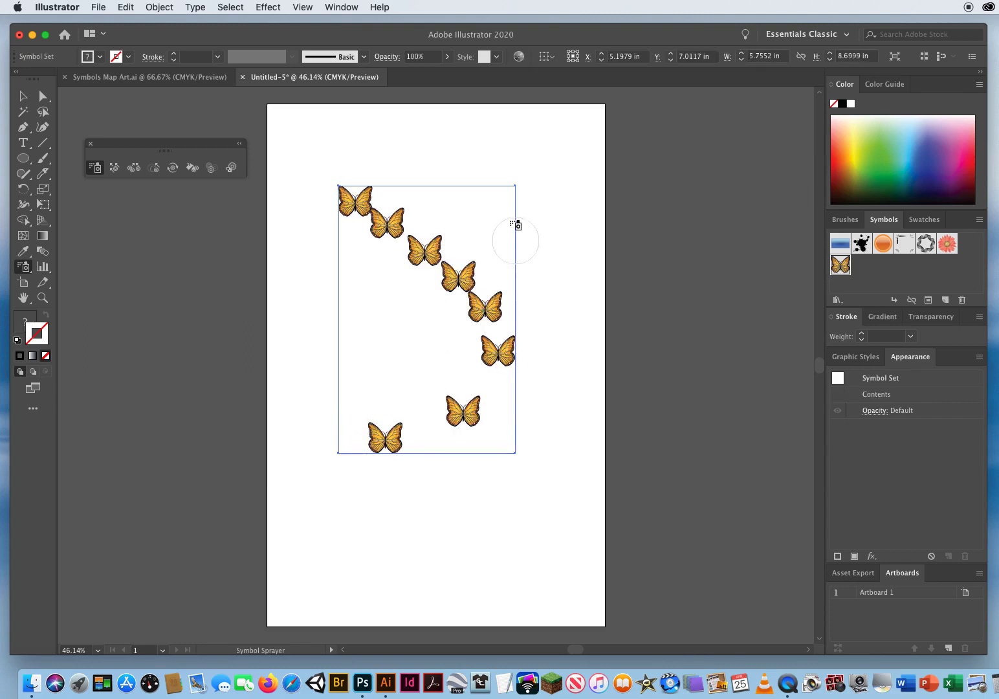
{"action": "left_click_drag", "start_coordinate": [497, 223], "coordinate": [497, 220]}
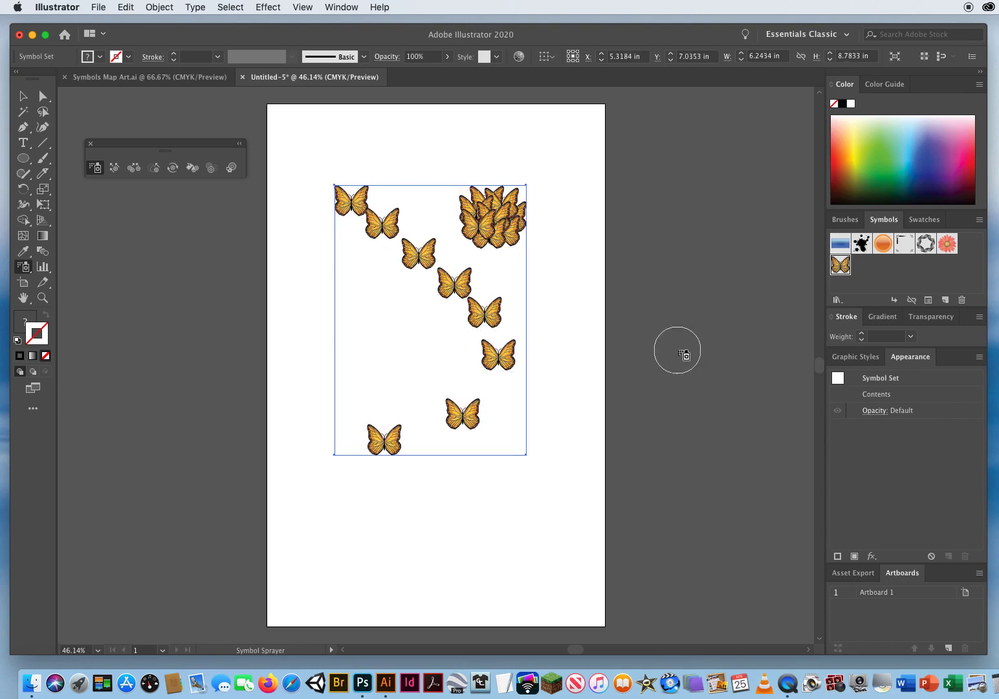
{"action": "key", "text": "Delete"}
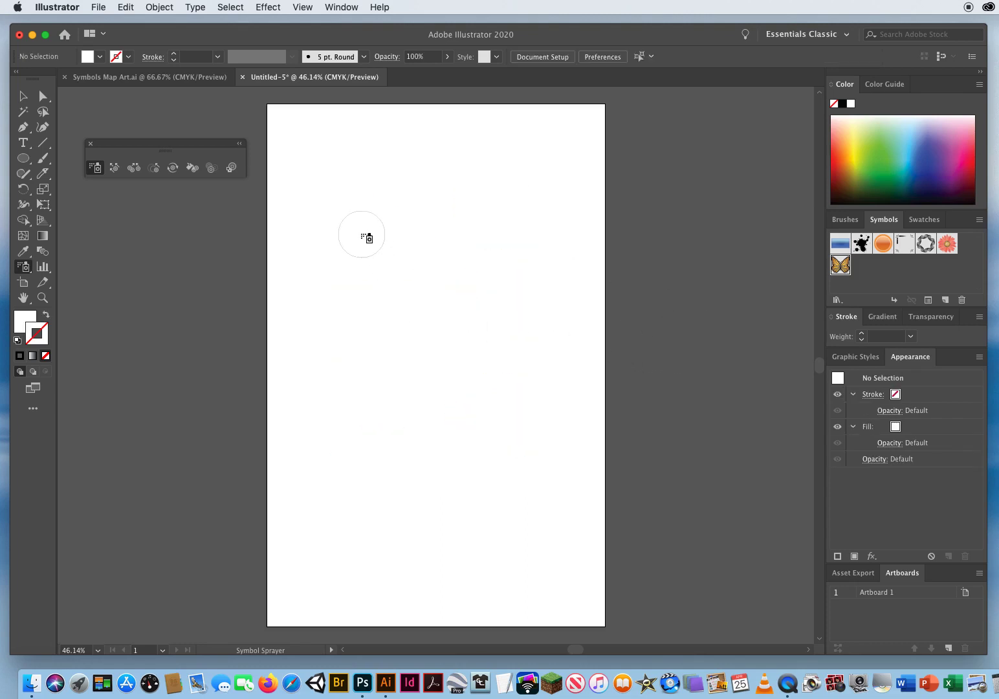
- Place seven single butterflies, well spaced across the artboard, as one symbol set with the Symbol Sprayer
{"action": "left_click", "coordinate": [365, 232]}
{"action": "left_click", "coordinate": [450, 262]}
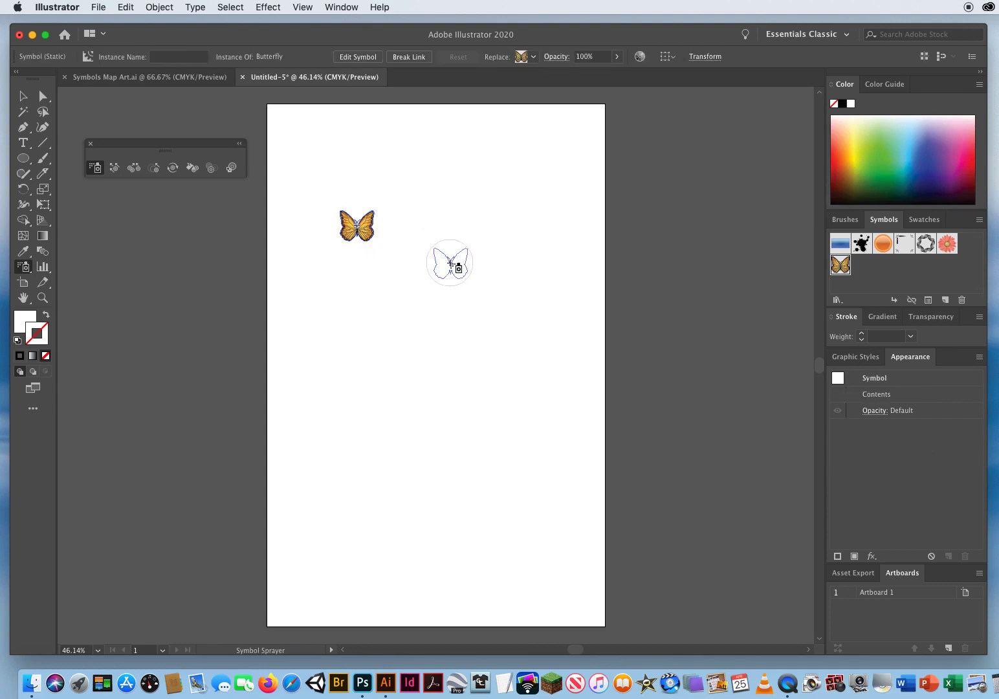
{"action": "left_click", "coordinate": [391, 302]}
{"action": "left_click", "coordinate": [544, 326]}
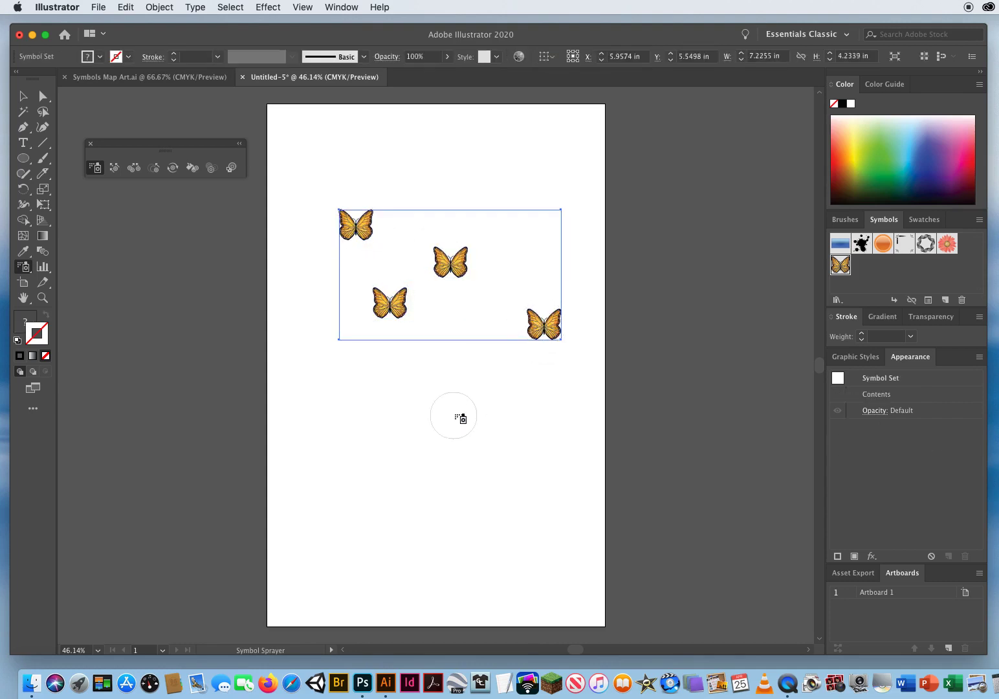
{"action": "left_click", "coordinate": [456, 410]}
{"action": "left_click", "coordinate": [338, 465]}
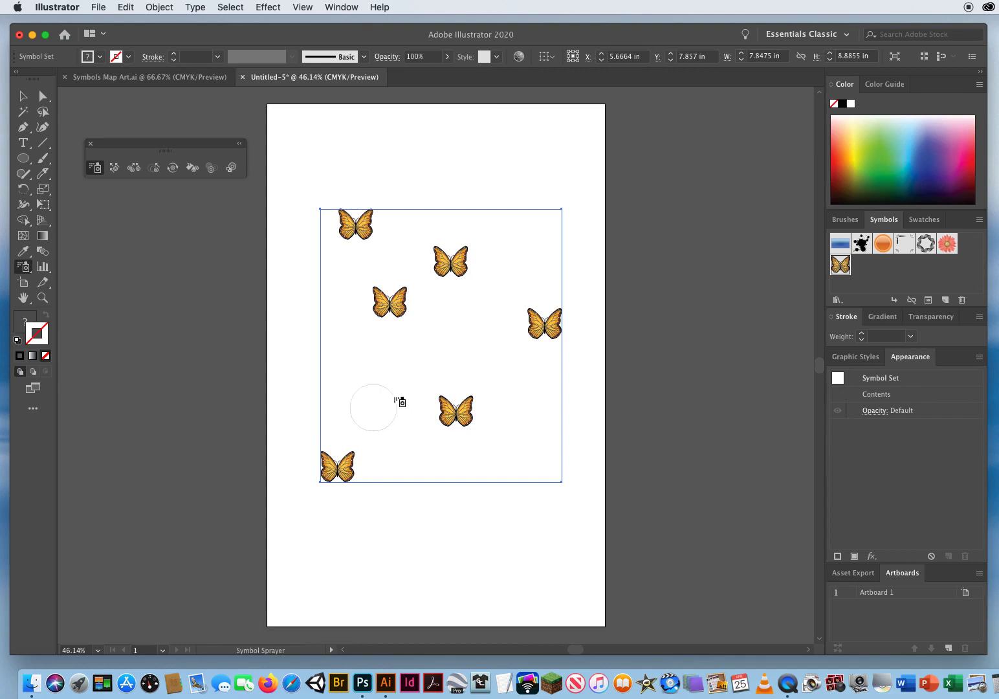
{"action": "left_click", "coordinate": [477, 503]}
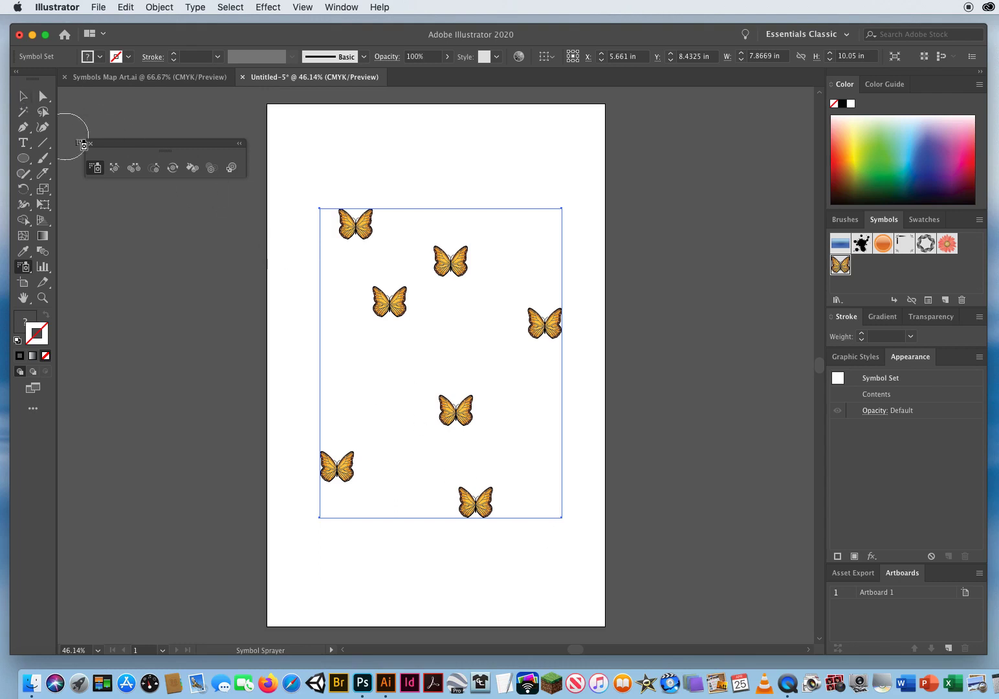
- Set the Symbol Sprayer's intensity to 8
{"action": "double_click", "coordinate": [97, 170]}
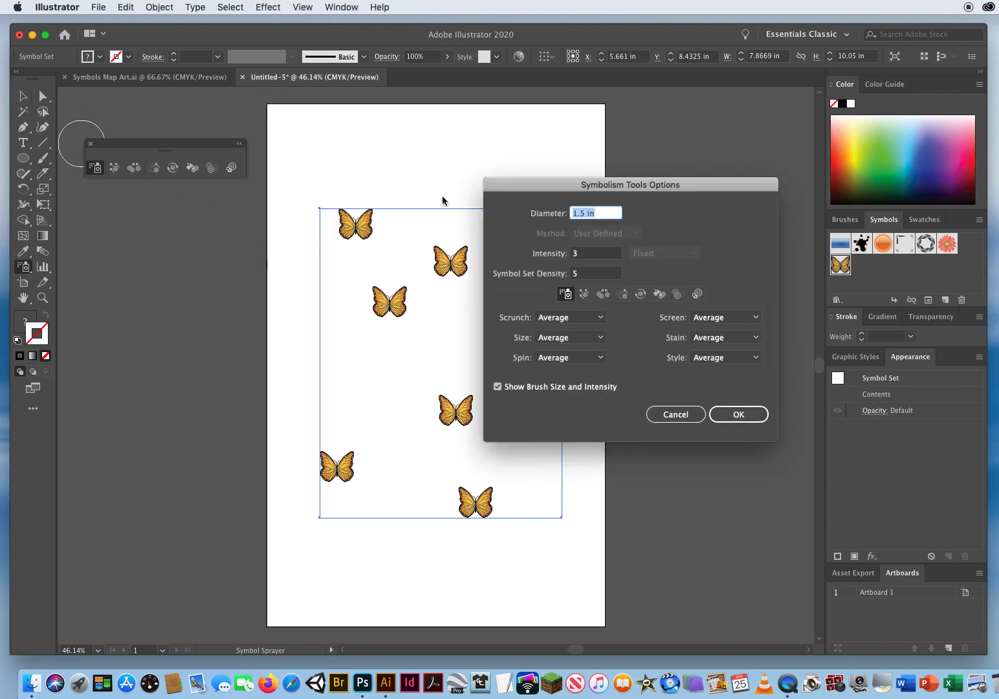
{"action": "left_click", "coordinate": [601, 256]}
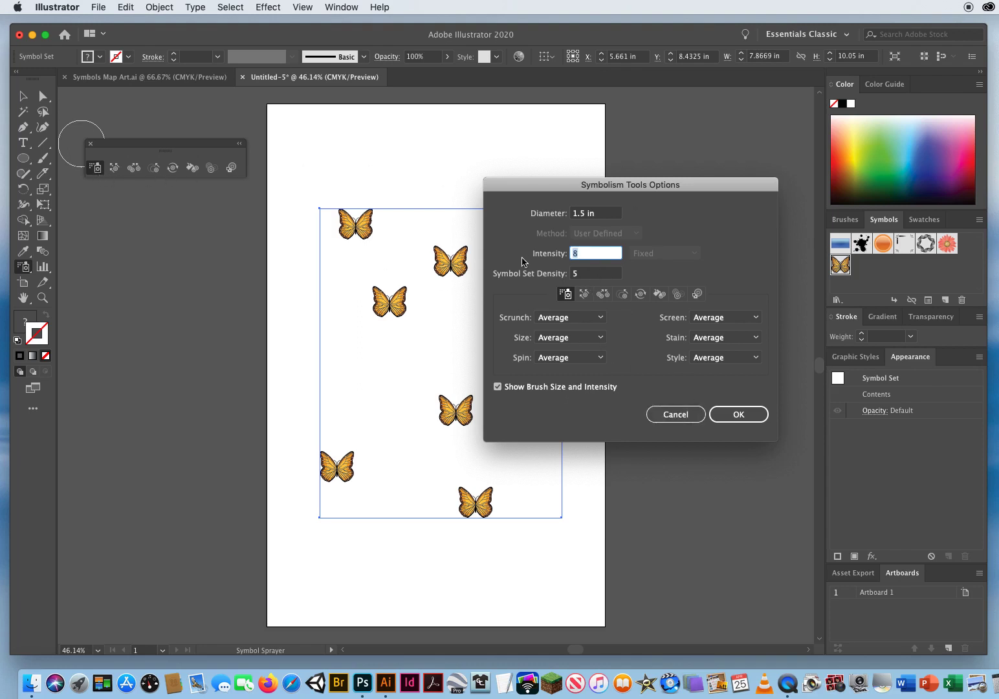
{"action": "left_click", "coordinate": [739, 415]}
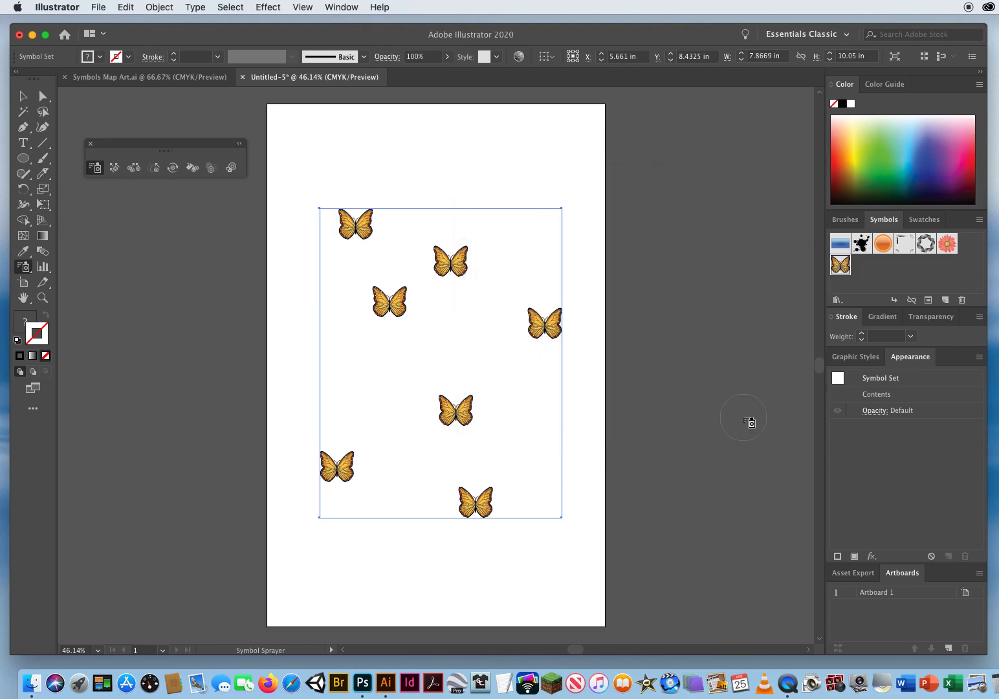
- Shift the rightmost, central and two topmost butterflies to slightly different positions within the set using the Symbol Shifter
{"action": "left_click", "coordinate": [114, 169]}
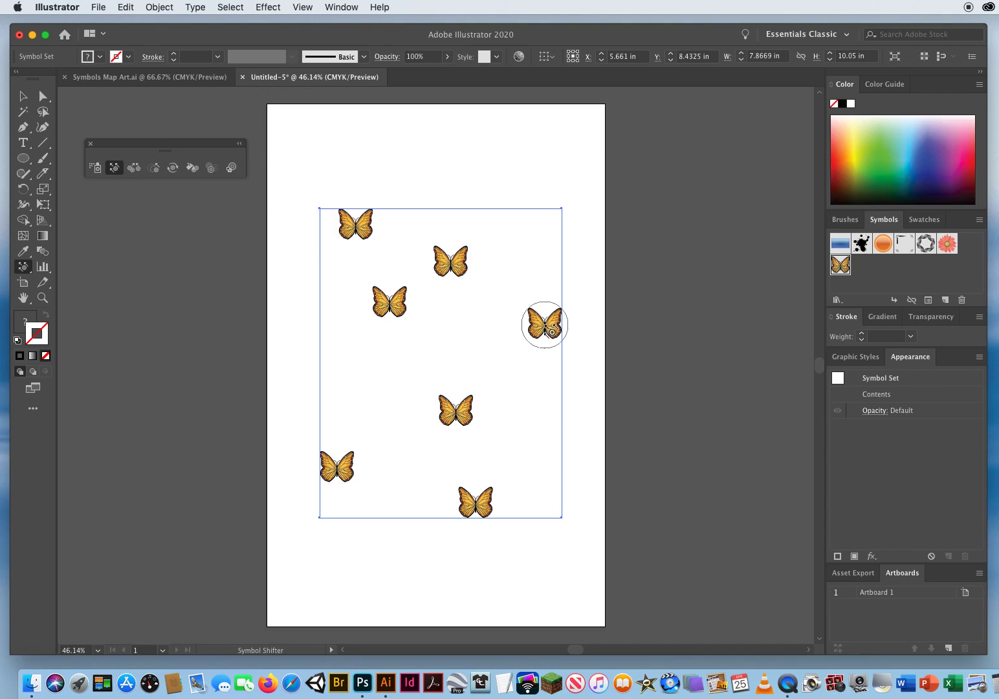
{"action": "left_click_drag", "start_coordinate": [545, 327], "coordinate": [451, 327]}
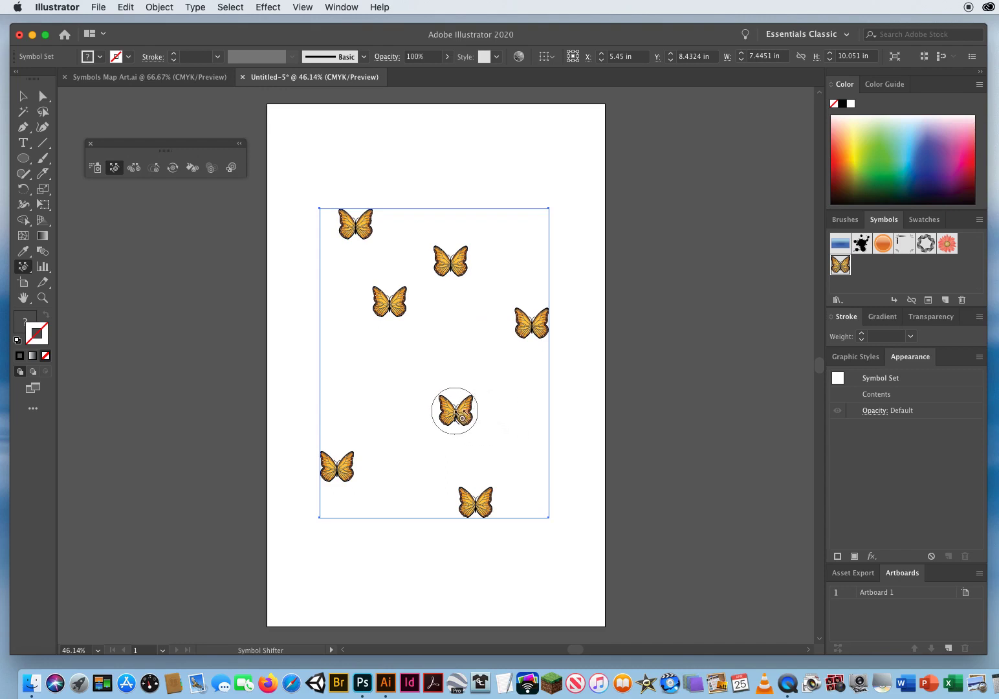
{"action": "mouse_move", "coordinate": [458, 414]}
{"action": "left_mouse_down"}
{"action": "mouse_move", "coordinate": [419, 375]}
{"action": "mouse_move", "coordinate": [437, 389]}
{"action": "mouse_move", "coordinate": [416, 360]}
{"action": "mouse_move", "coordinate": [442, 398]}
{"action": "mouse_move", "coordinate": [428, 367]}
{"action": "mouse_move", "coordinate": [427, 377]}
{"action": "mouse_move", "coordinate": [421, 301]}
{"action": "mouse_move", "coordinate": [432, 382]}
{"action": "mouse_move", "coordinate": [416, 343]}
{"action": "mouse_move", "coordinate": [423, 329]}
{"action": "mouse_move", "coordinate": [437, 380]}
{"action": "mouse_move", "coordinate": [430, 348]}
{"action": "mouse_move", "coordinate": [462, 415]}
{"action": "mouse_move", "coordinate": [414, 385]}
{"action": "mouse_move", "coordinate": [456, 411]}
{"action": "mouse_move", "coordinate": [424, 386]}
{"action": "left_mouse_up"}
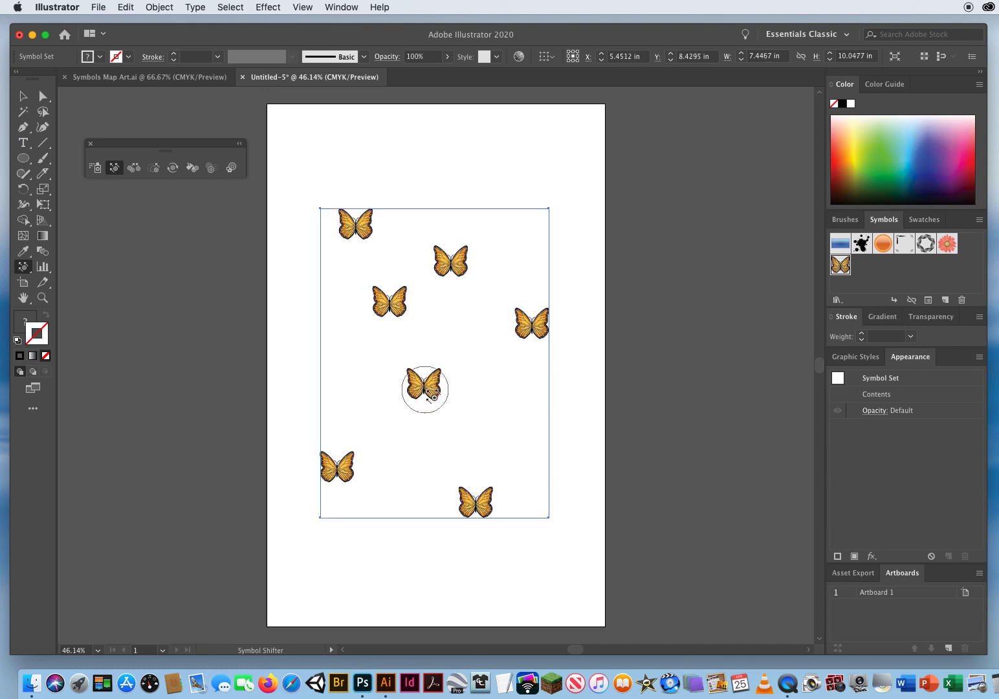
{"action": "left_click_drag", "start_coordinate": [446, 252], "coordinate": [458, 250]}
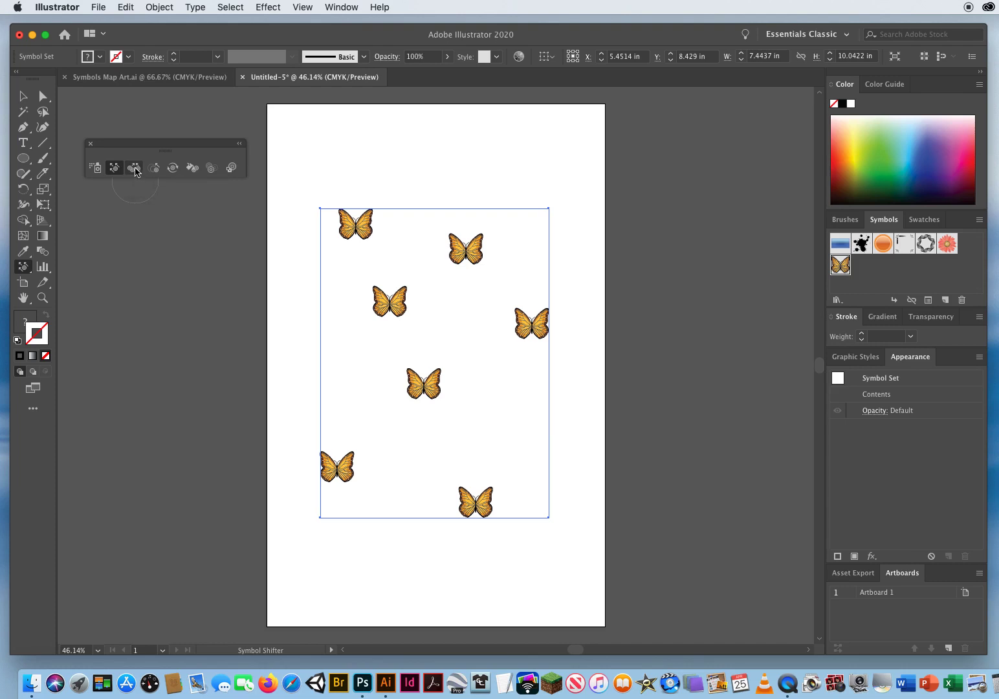
{"action": "mouse_move", "coordinate": [356, 224]}
{"action": "left_mouse_down"}
{"action": "mouse_move", "coordinate": [376, 260]}
{"action": "mouse_move", "coordinate": [375, 236]}
{"action": "mouse_move", "coordinate": [407, 360]}
{"action": "mouse_move", "coordinate": [383, 273]}
{"action": "mouse_move", "coordinate": [358, 235]}
{"action": "mouse_move", "coordinate": [365, 256]}
{"action": "mouse_move", "coordinate": [353, 237]}
{"action": "left_mouse_up"}
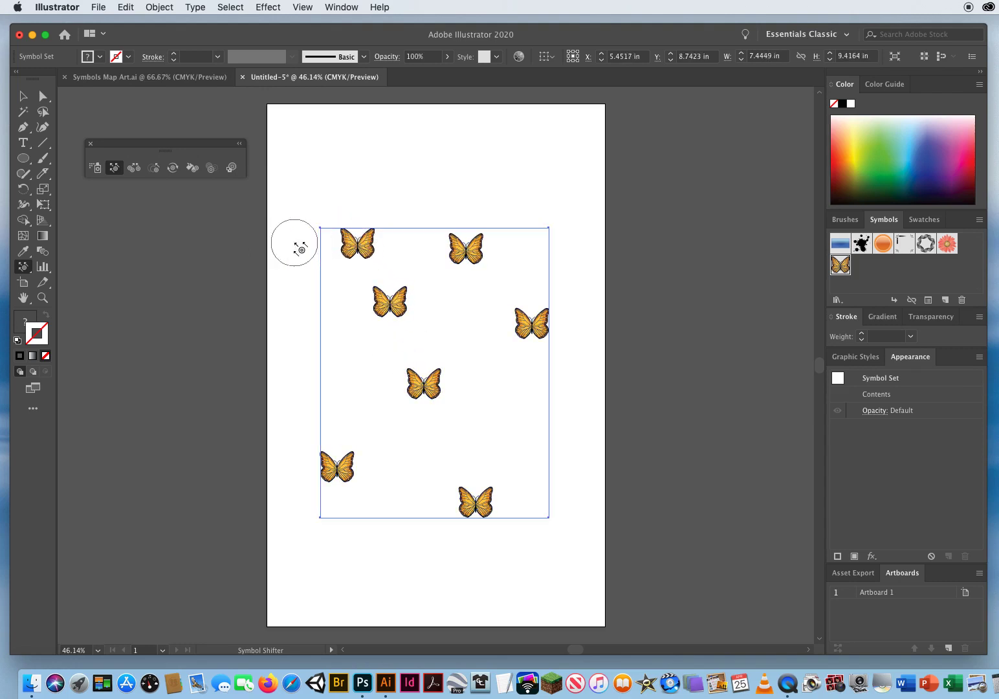
- Try to enlarge the set's upper-left butterfly with the Symbol Sizer, and undo the sizing
{"action": "left_click", "coordinate": [134, 169]}
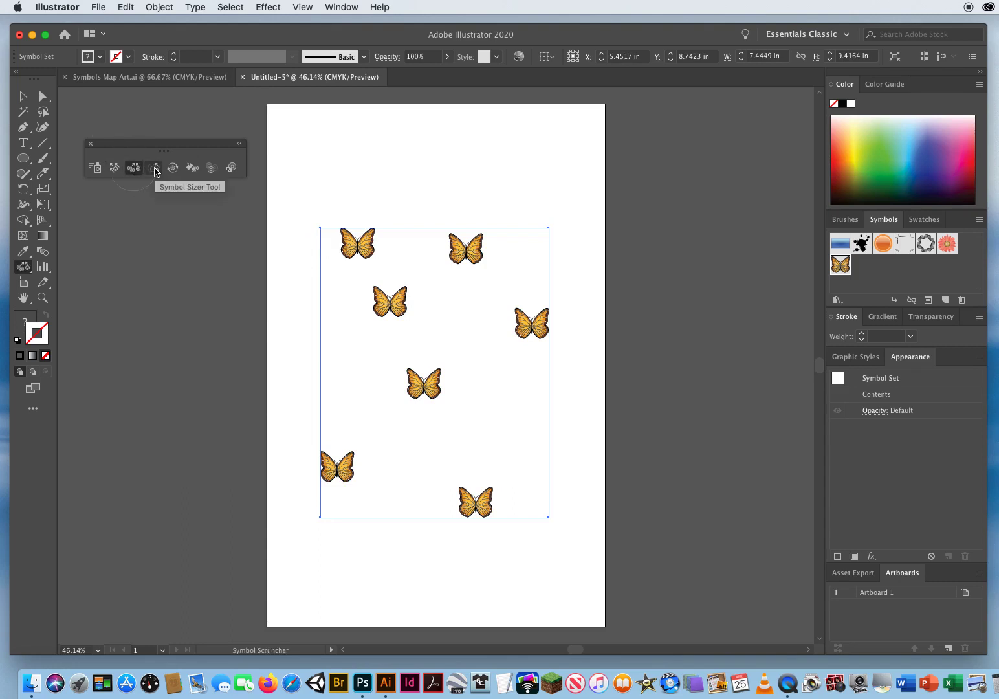
{"action": "left_click", "coordinate": [155, 169]}
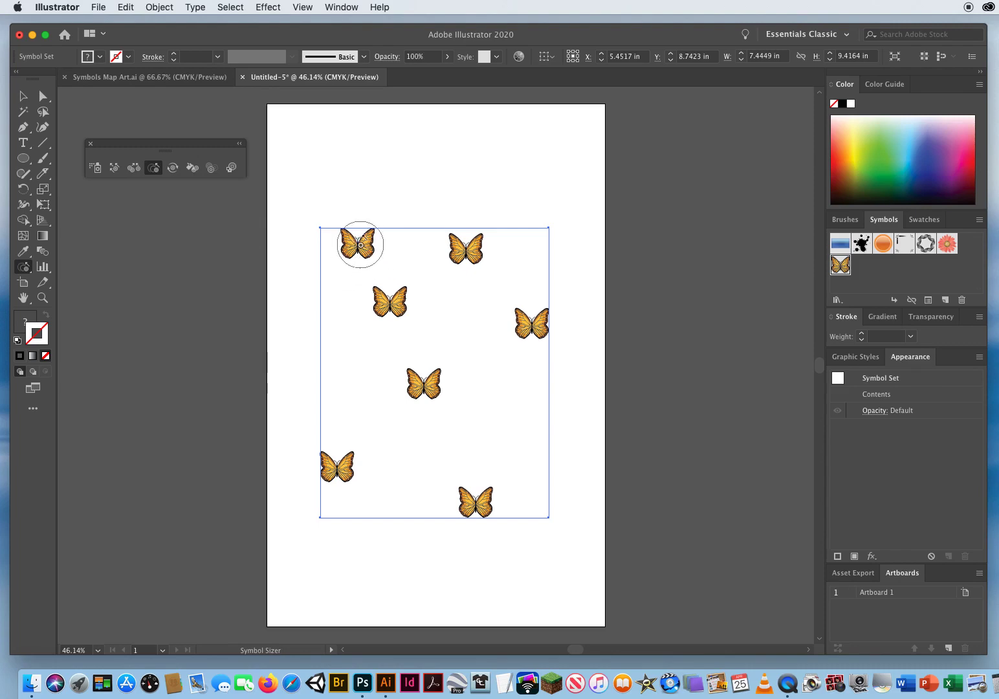
{"action": "left_click_drag", "start_coordinate": [358, 244], "coordinate": [359, 246]}
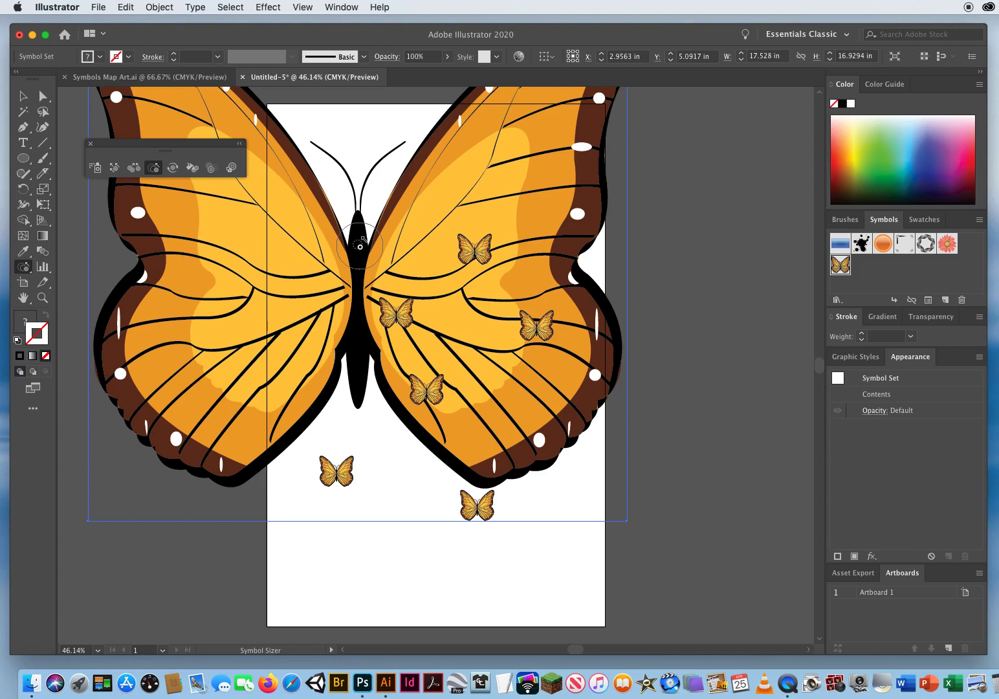
{"action": "left_click", "coordinate": [126, 7]}
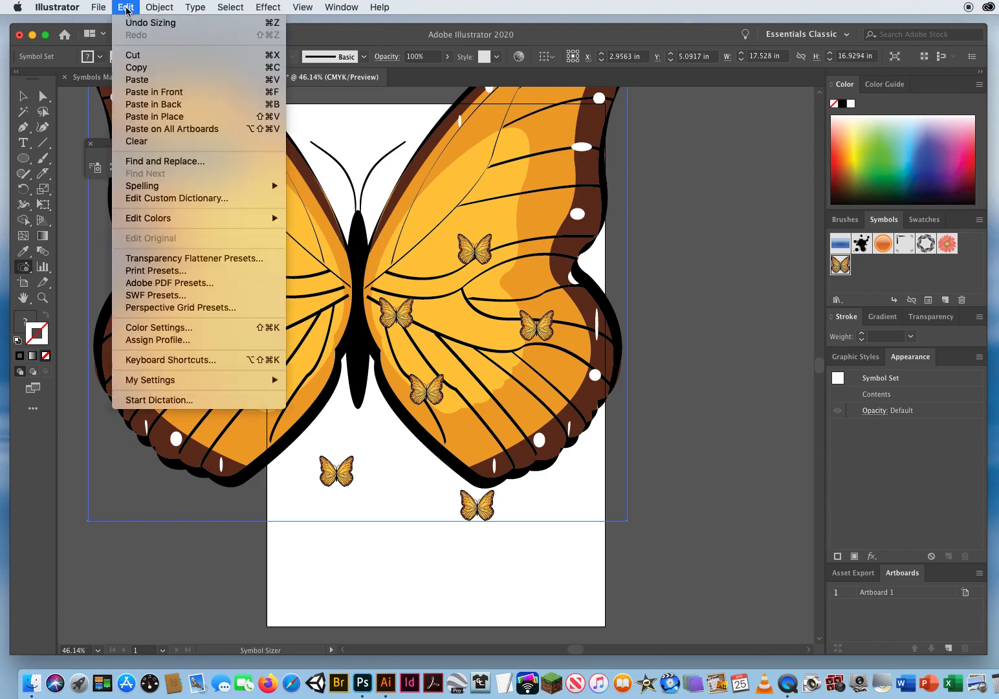
{"action": "left_click", "coordinate": [138, 24]}
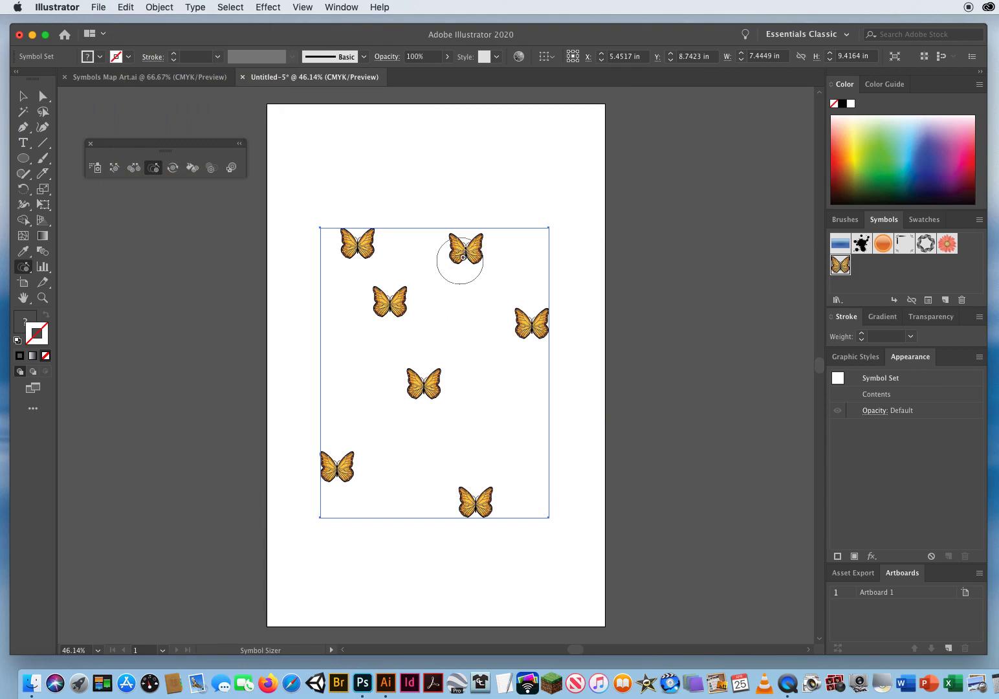
- Enlarge five of the seven butterflies by varying amounts with the Symbol Sizer, making the upper-middle one the largest
{"action": "mouse_move", "coordinate": [465, 250]}
{"action": "left_mouse_down"}
{"action": "mouse_move", "coordinate": [549, 319]}
{"action": "mouse_move", "coordinate": [532, 324]}
{"action": "left_mouse_up"}
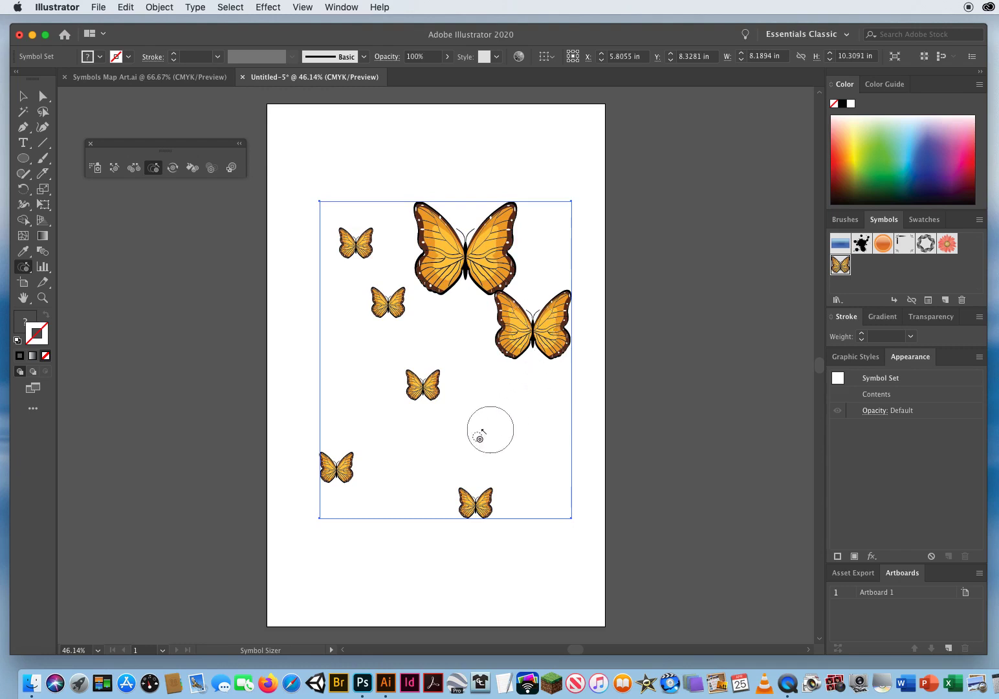
{"action": "left_click_drag", "start_coordinate": [421, 384], "coordinate": [422, 384]}
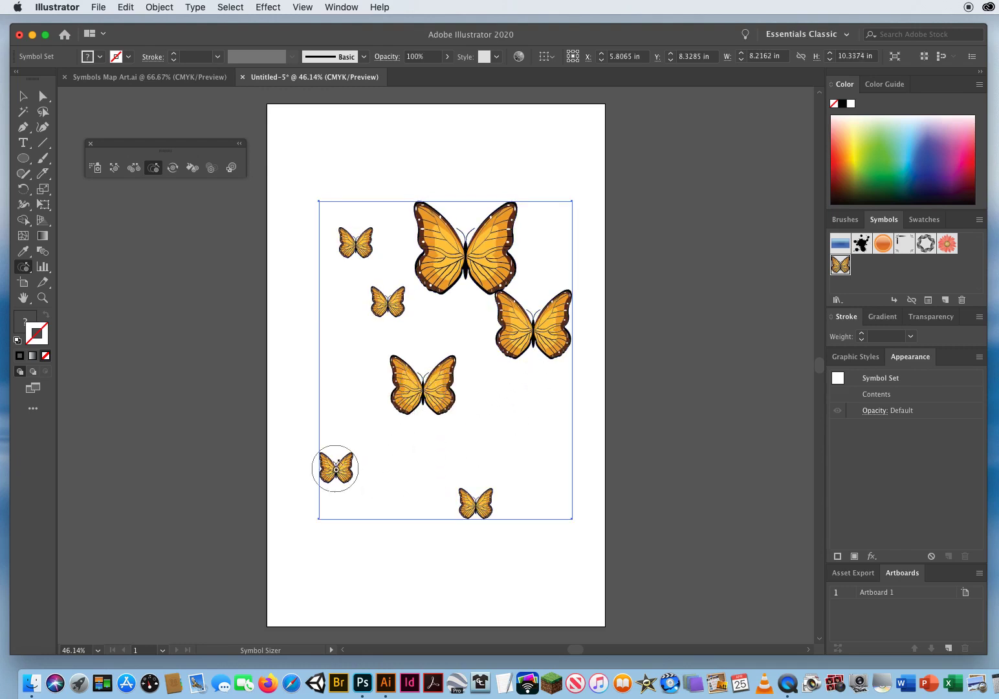
{"action": "left_click_drag", "start_coordinate": [335, 467], "coordinate": [337, 467]}
{"action": "left_click_drag", "start_coordinate": [357, 241], "coordinate": [358, 241]}
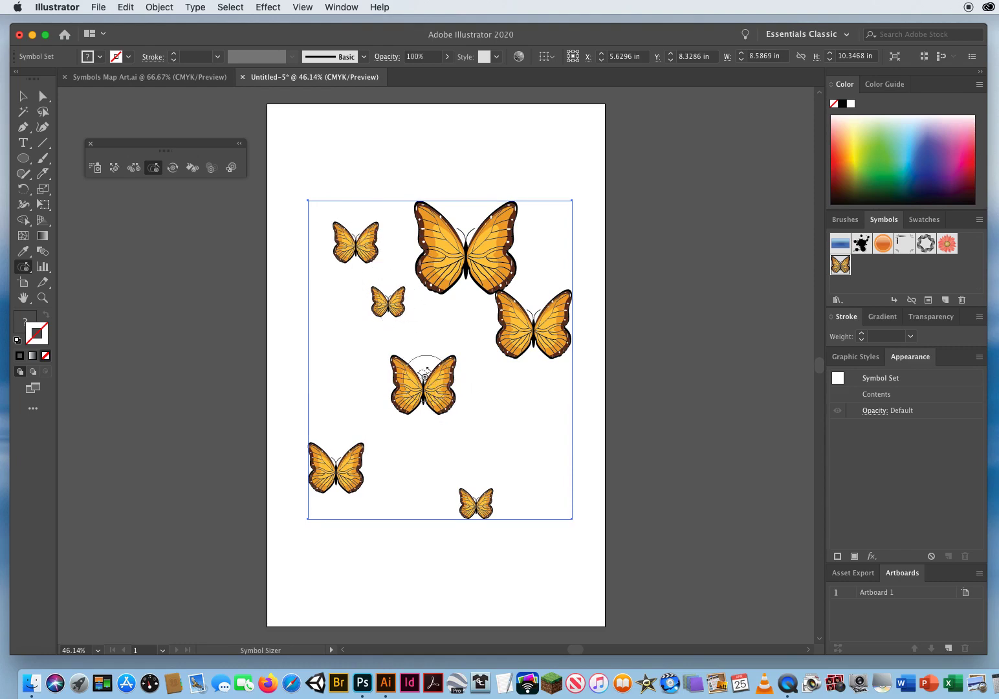
- Enlarge the central and upper-left butterflies in the set a little more with the Symbol Sizer
{"action": "mouse_move", "coordinate": [424, 366]}
{"action": "left_mouse_down"}
{"action": "mouse_move", "coordinate": [422, 412]}
{"action": "mouse_move", "coordinate": [426, 400]}
{"action": "left_mouse_up"}
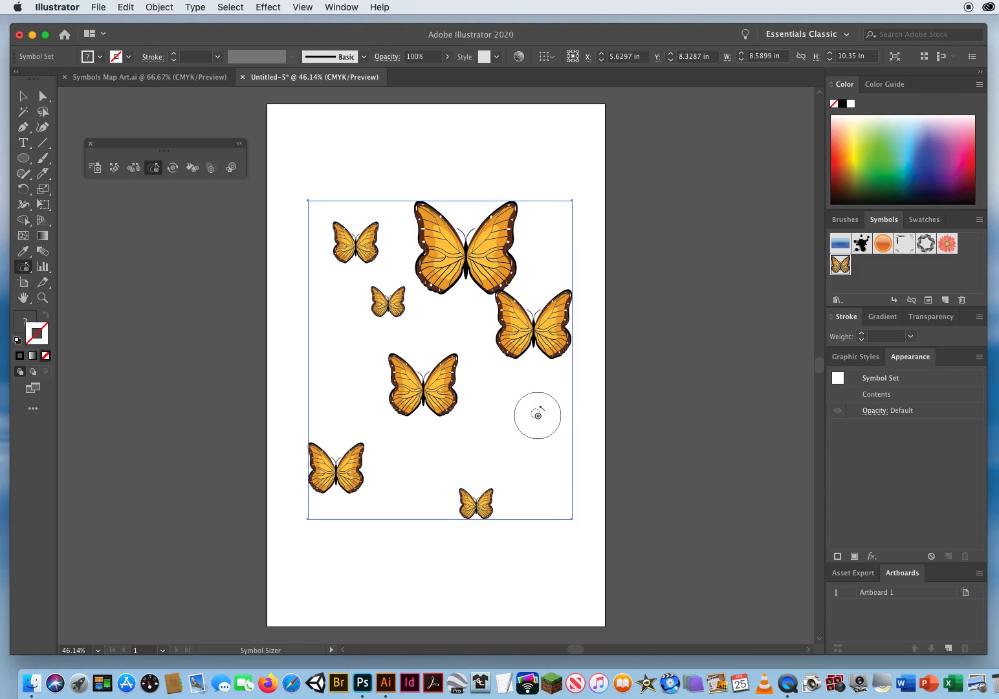
{"action": "left_click_drag", "start_coordinate": [356, 237], "coordinate": [357, 237]}
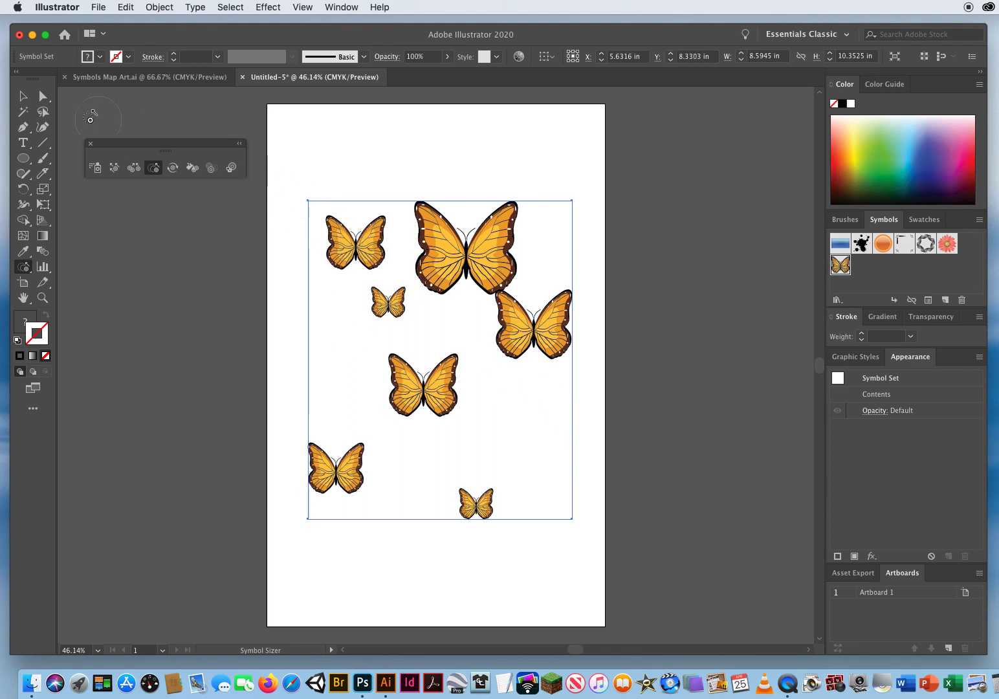
- Spread out the rightmost, largest, lower-right, upper-left and central butterflies by shifting each slightly with the Symbol Shifter
{"action": "left_click", "coordinate": [115, 169]}
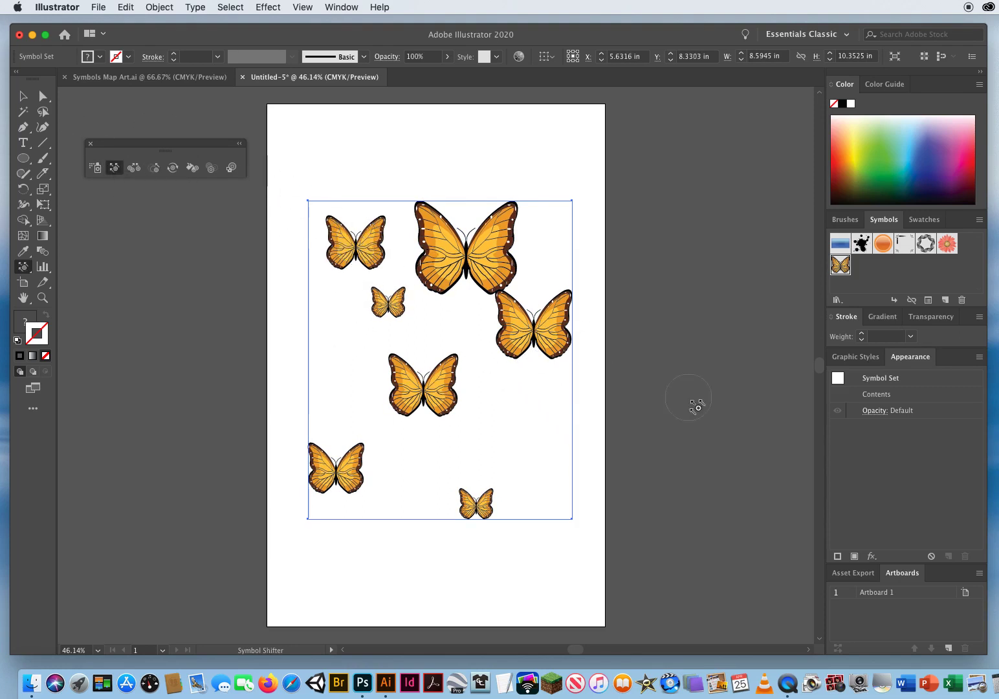
{"action": "mouse_move", "coordinate": [583, 327]}
{"action": "left_mouse_down"}
{"action": "mouse_move", "coordinate": [553, 346]}
{"action": "mouse_move", "coordinate": [563, 359]}
{"action": "left_mouse_up"}
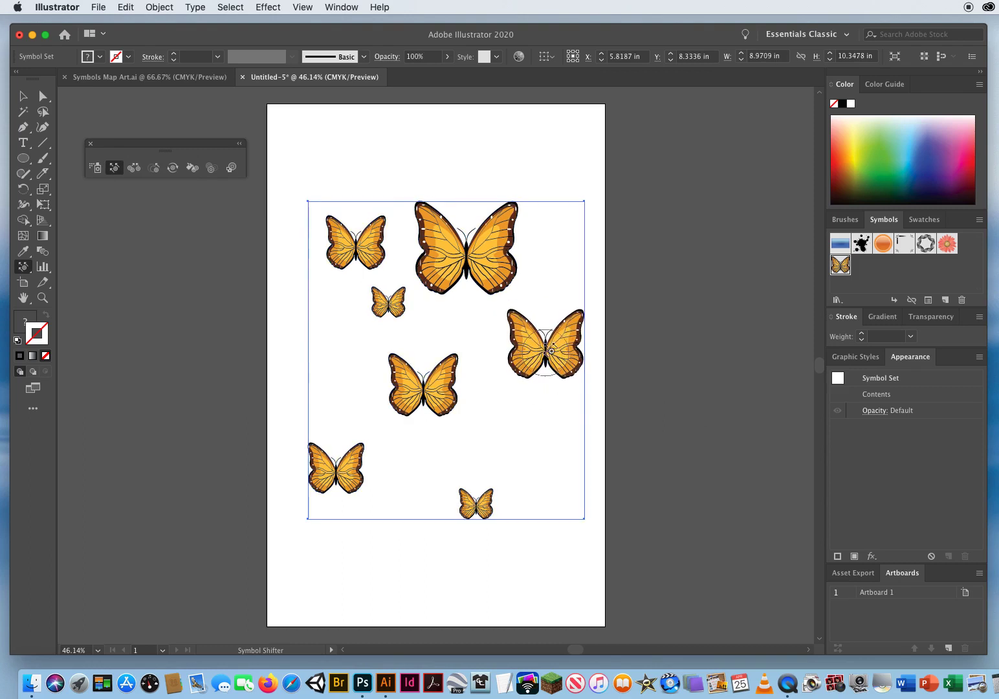
{"action": "left_click_drag", "start_coordinate": [486, 233], "coordinate": [511, 205]}
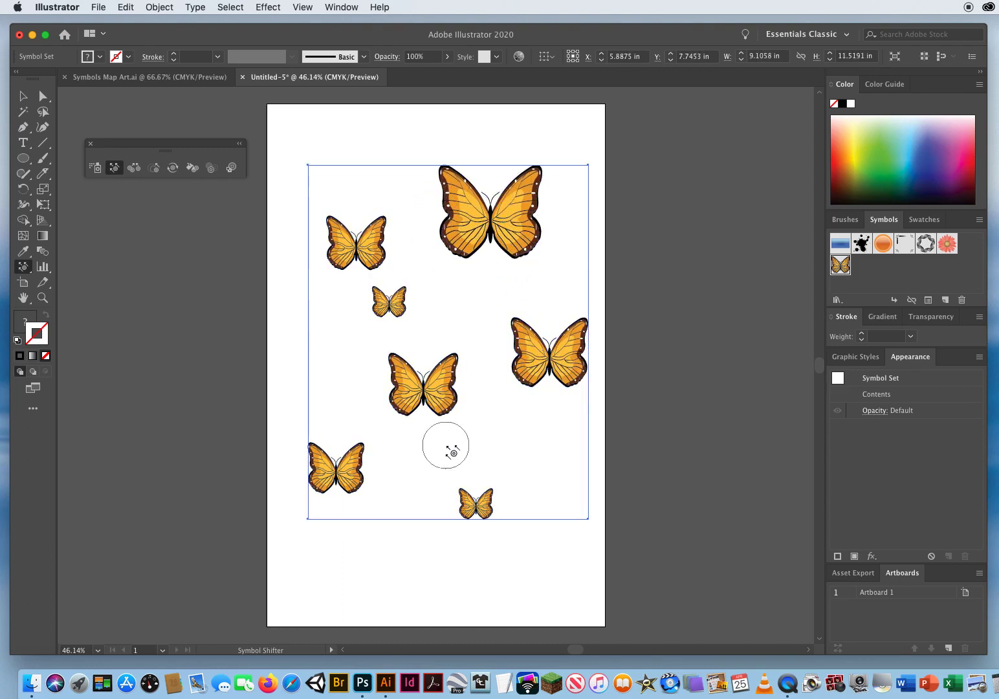
{"action": "left_click_drag", "start_coordinate": [471, 503], "coordinate": [489, 481]}
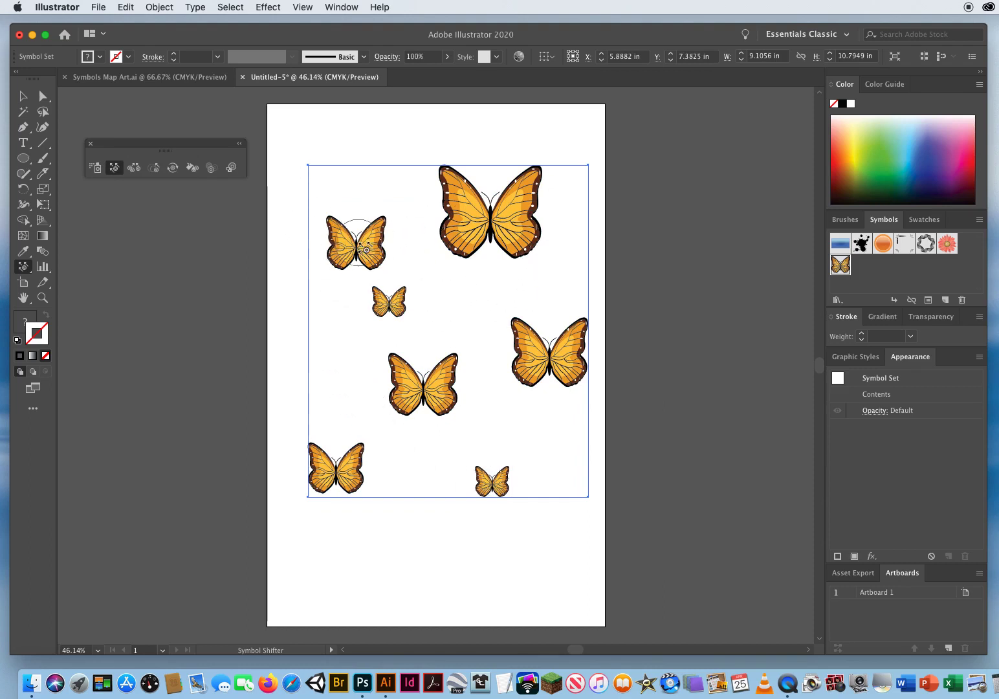
{"action": "left_click_drag", "start_coordinate": [343, 237], "coordinate": [333, 227]}
{"action": "mouse_move", "coordinate": [392, 392]}
{"action": "left_mouse_down"}
{"action": "mouse_move", "coordinate": [396, 383]}
{"action": "mouse_move", "coordinate": [389, 392]}
{"action": "left_mouse_up"}
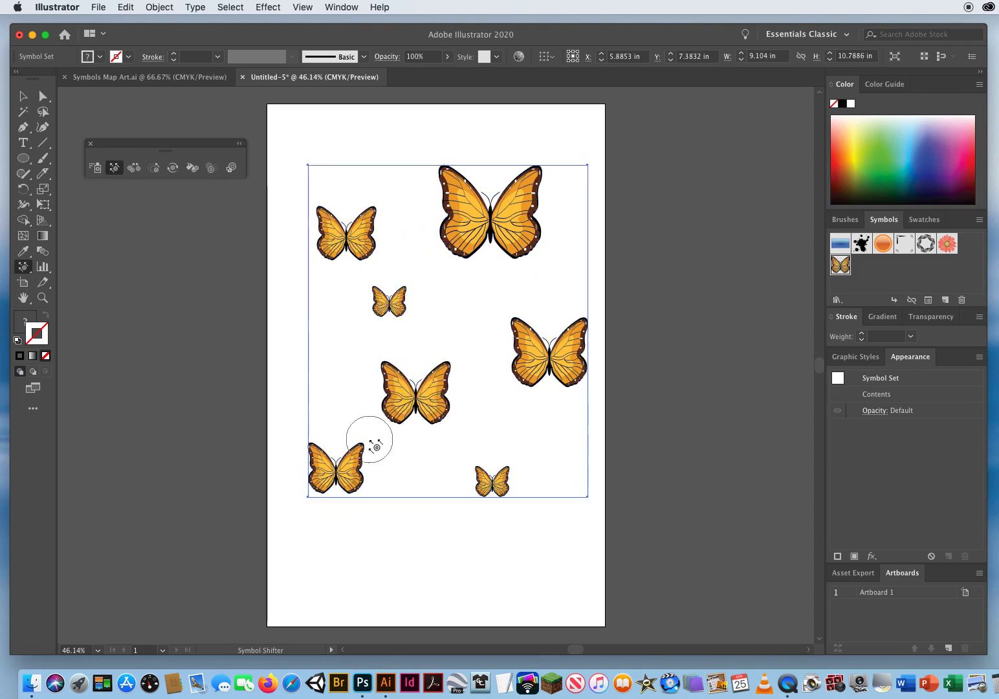
- Enlarge the largest butterfly with the Symbol Sizer, then shrink it back to just above its previous size
{"action": "left_click", "coordinate": [154, 168]}
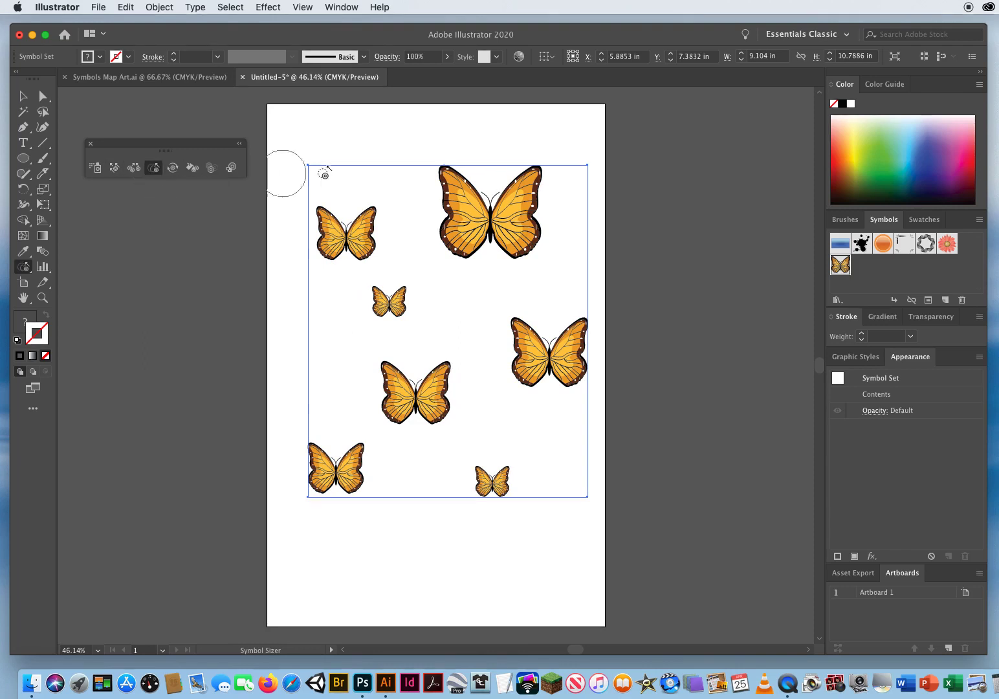
{"action": "left_click_drag", "start_coordinate": [492, 216], "coordinate": [493, 216]}
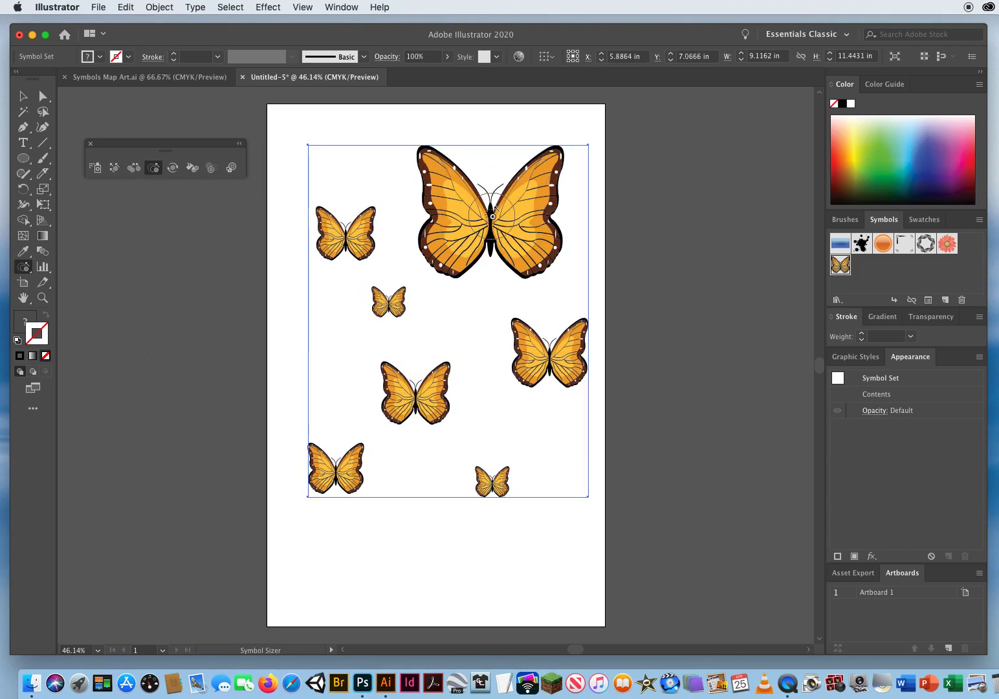
{"action": "left_click", "coordinate": [493, 217], "text": "alt"}
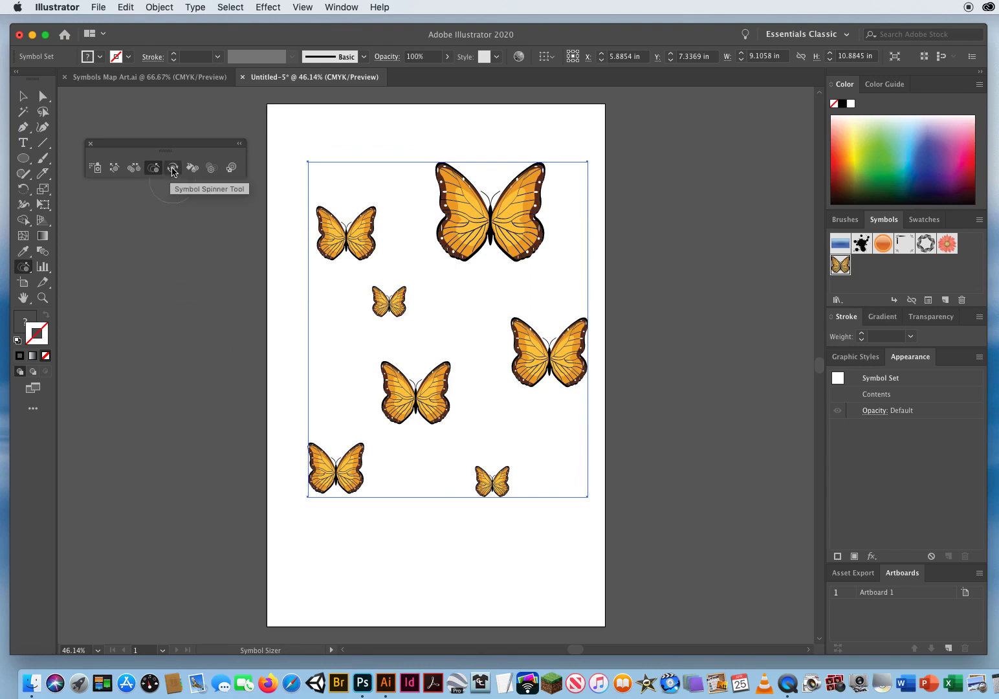
- Rotate all seven butterflies with the Symbol Spinner, tilting some clockwise and others counterclockwise
{"action": "left_click", "coordinate": [173, 169]}
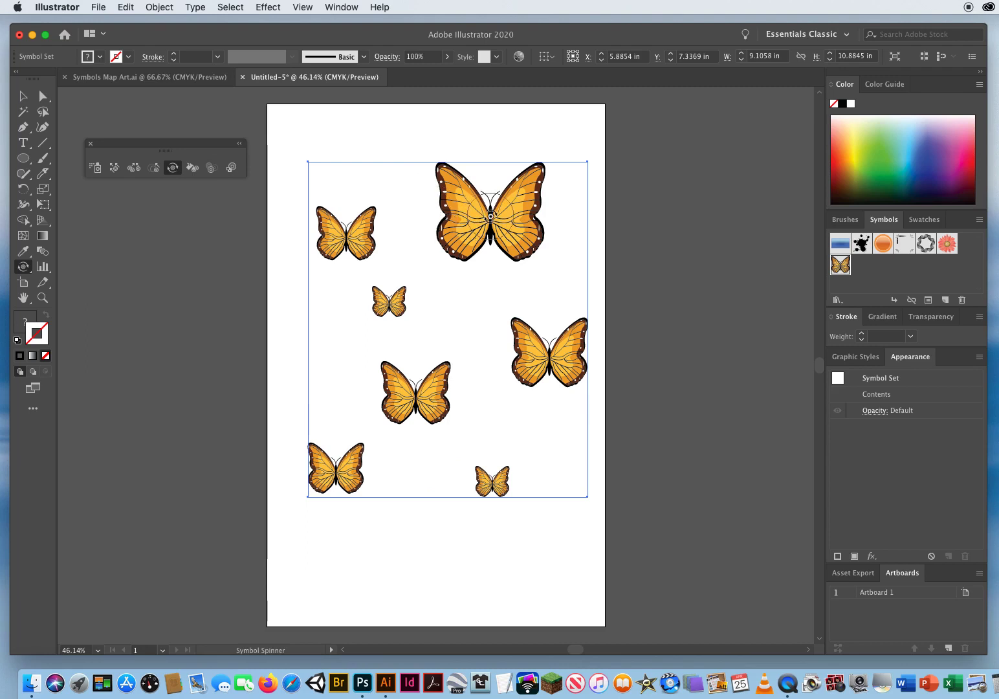
{"action": "mouse_move", "coordinate": [492, 216]}
{"action": "left_mouse_down"}
{"action": "mouse_move", "coordinate": [484, 206]}
{"action": "mouse_move", "coordinate": [427, 217]}
{"action": "left_mouse_up"}
{"action": "mouse_move", "coordinate": [362, 223]}
{"action": "left_mouse_down"}
{"action": "mouse_move", "coordinate": [353, 228]}
{"action": "mouse_move", "coordinate": [384, 294]}
{"action": "left_mouse_up"}
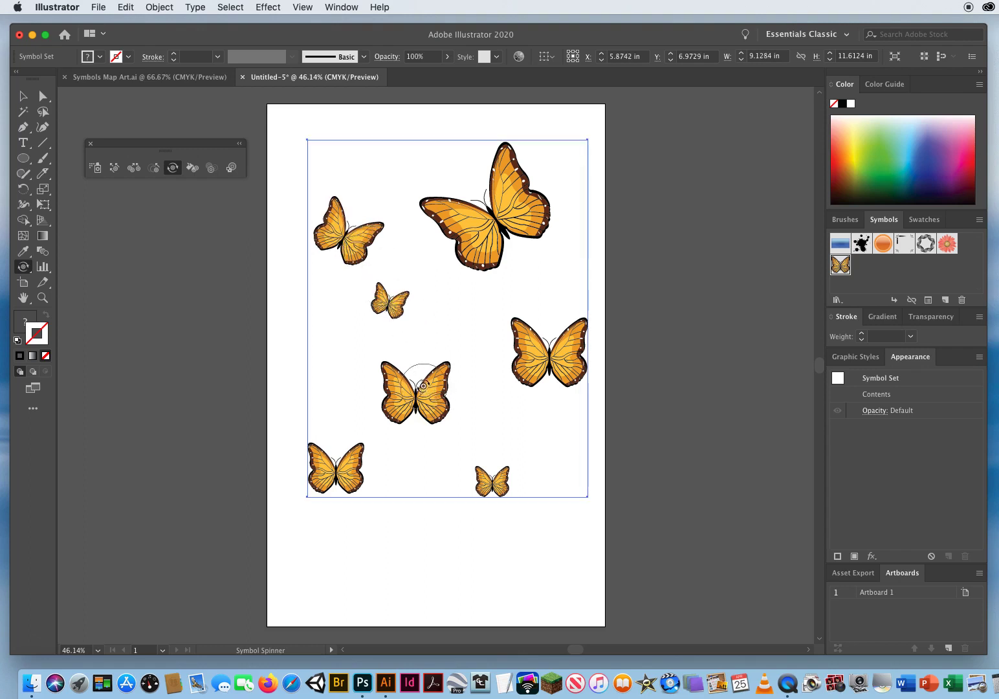
{"action": "left_click_drag", "start_coordinate": [413, 375], "coordinate": [411, 374]}
{"action": "left_click_drag", "start_coordinate": [542, 345], "coordinate": [537, 336]}
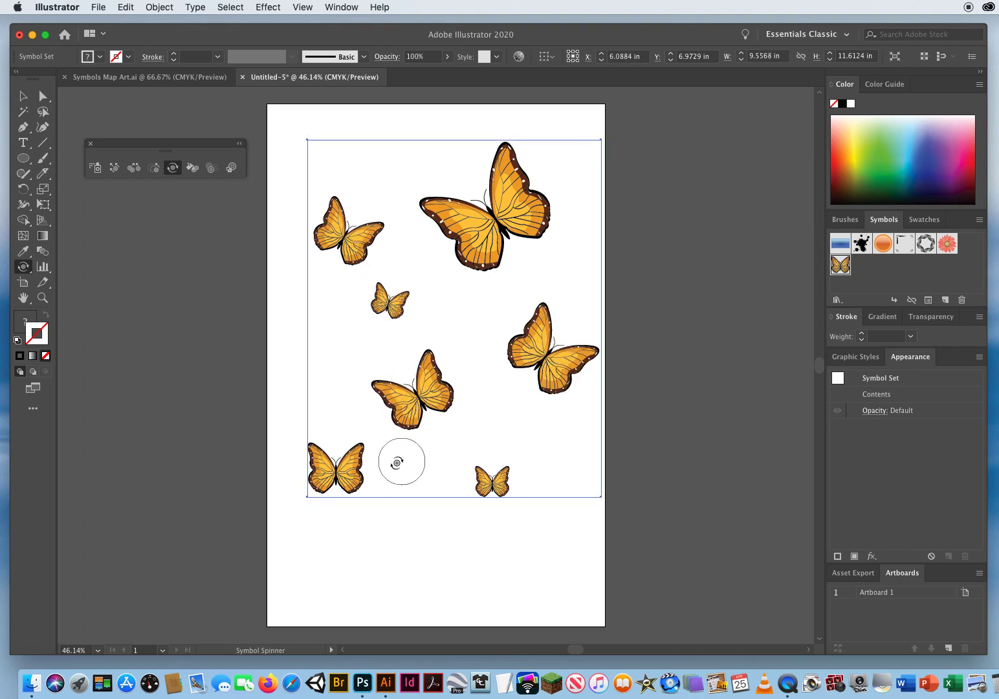
{"action": "left_click_drag", "start_coordinate": [338, 456], "coordinate": [344, 460]}
{"action": "left_click_drag", "start_coordinate": [495, 468], "coordinate": [493, 467]}
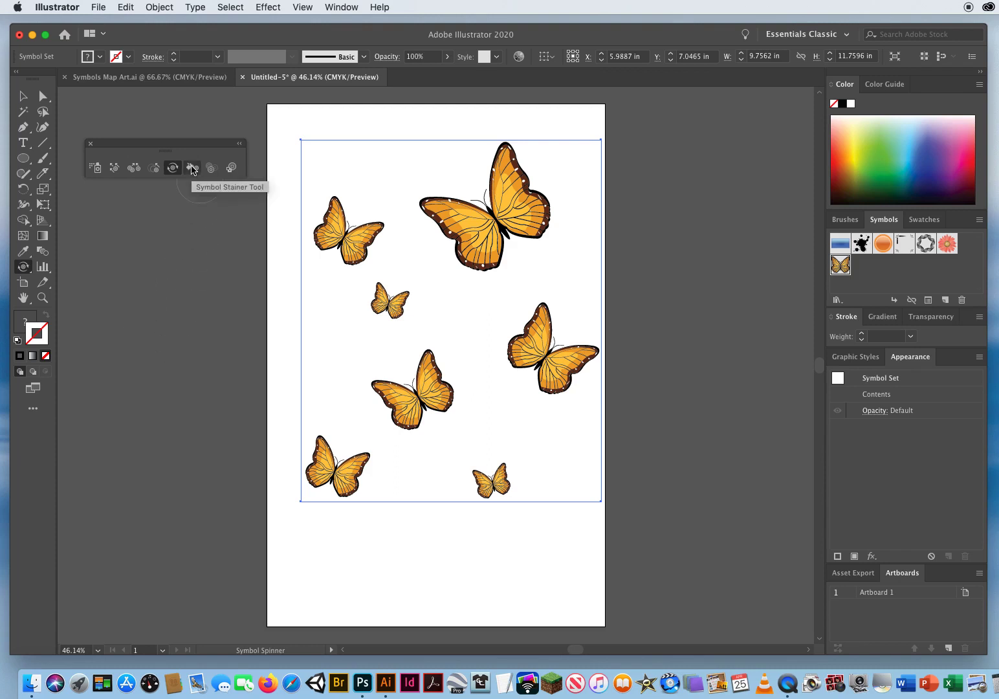
- Tint the largest butterfly pink and the upper-left butterfly green with the Symbol Stainer, using fill colors from the spectrum
{"action": "left_click", "coordinate": [192, 169]}
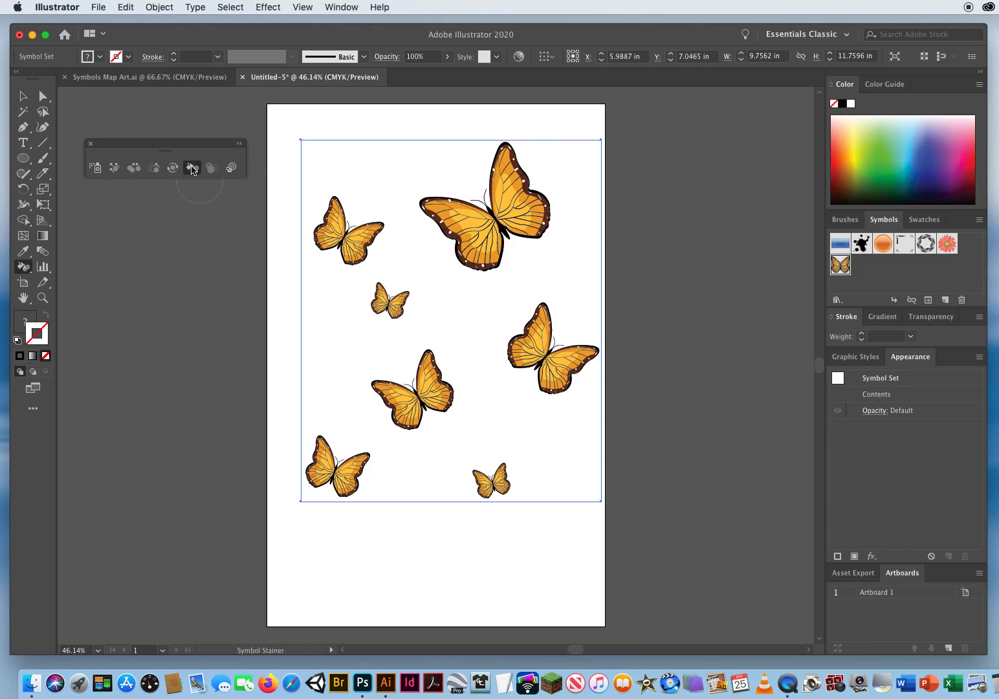
{"action": "left_click", "coordinate": [24, 322]}
{"action": "left_click", "coordinate": [964, 163]}
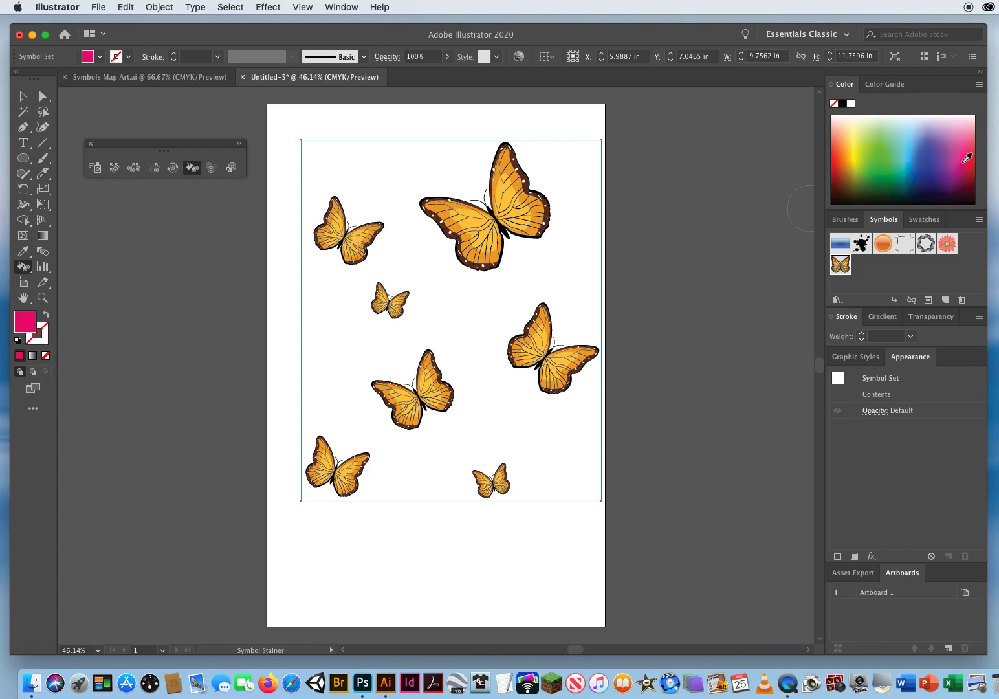
{"action": "left_click", "coordinate": [497, 220]}
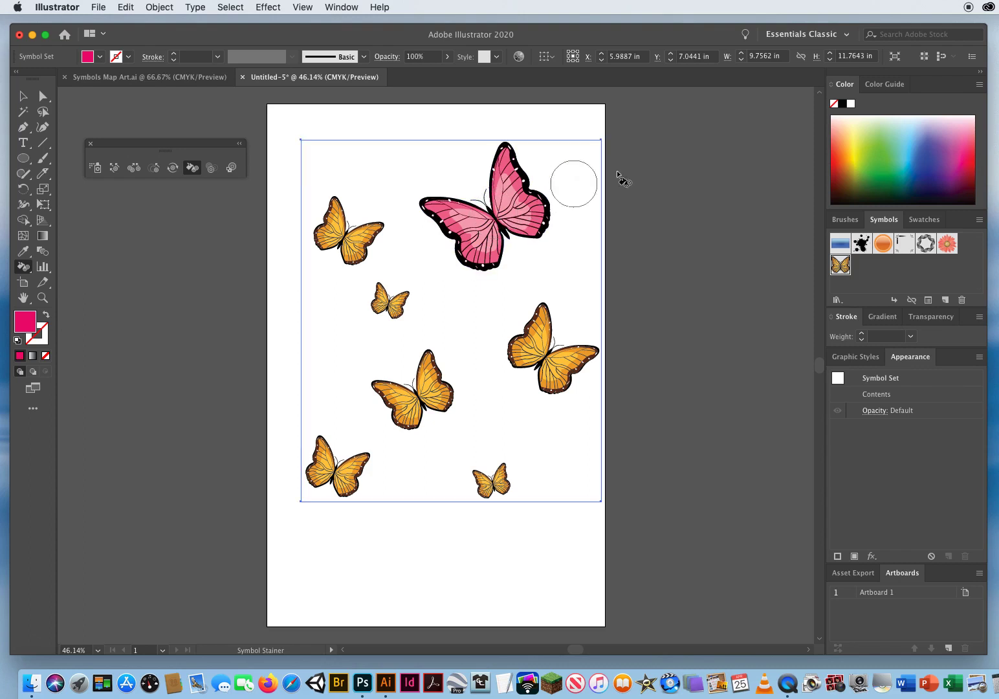
{"action": "left_click", "coordinate": [886, 171]}
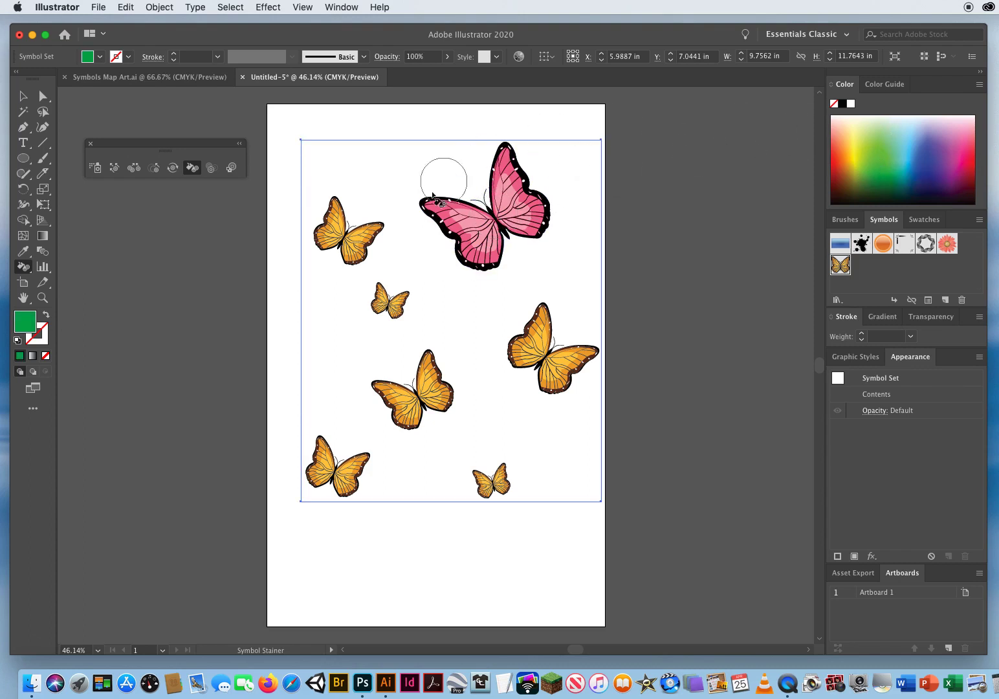
{"action": "left_click", "coordinate": [353, 245]}
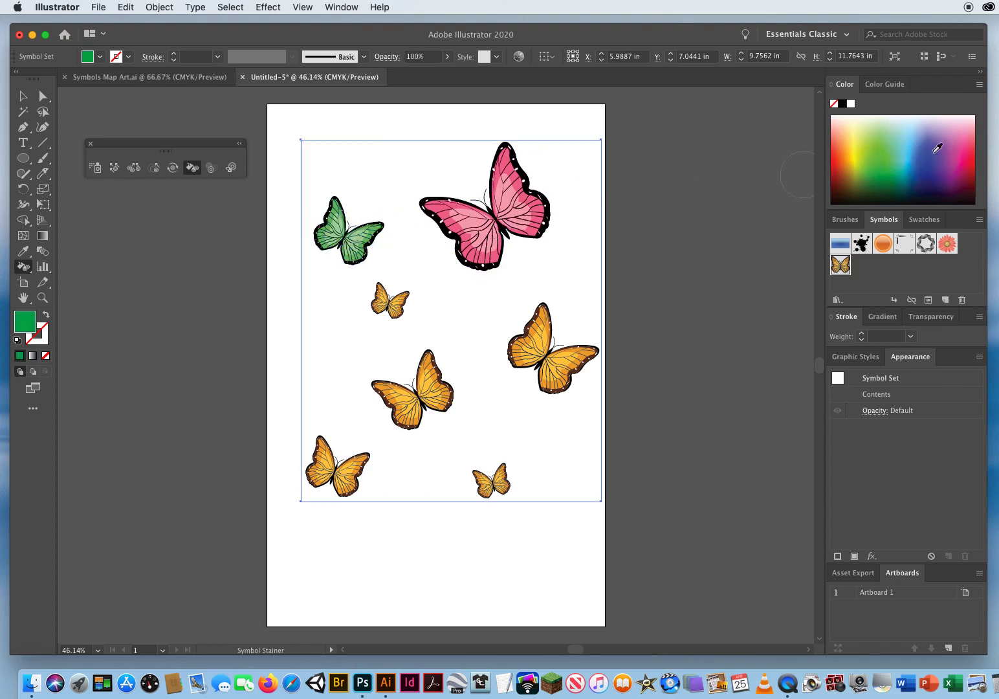
- Tint the central butterfly purple and the rightmost butterfly orange-red with the Symbol Stainer
{"action": "left_click", "coordinate": [936, 162]}
{"action": "left_click", "coordinate": [420, 408]}
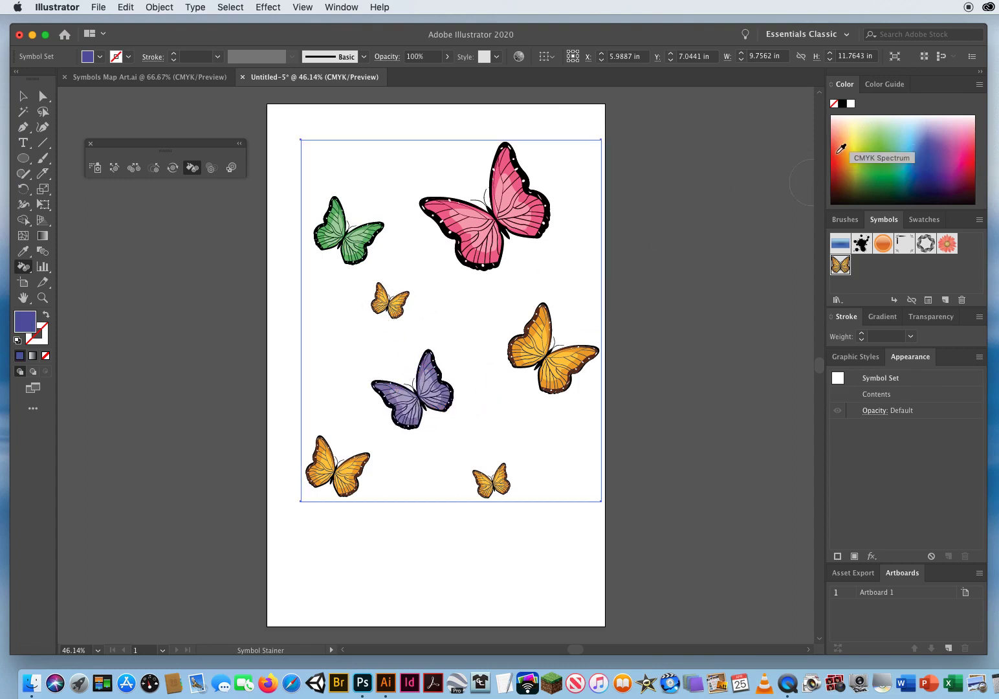
{"action": "left_click", "coordinate": [841, 147]}
{"action": "left_click", "coordinate": [550, 350]}
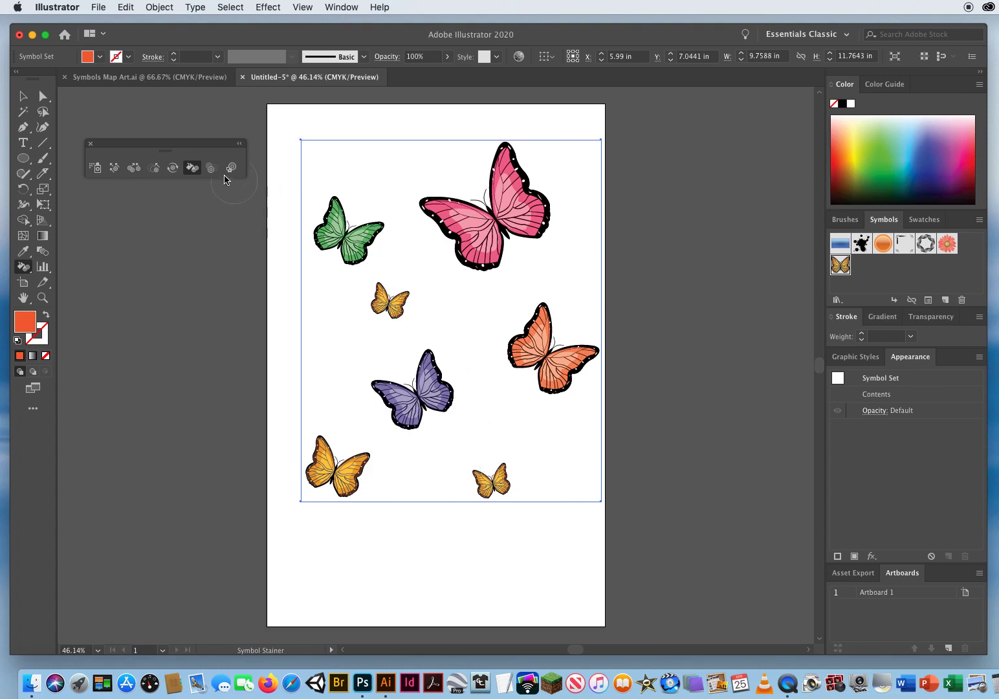
- Fade the pink butterfly almost to transparency with the Symbol Screener and restore its full opacity, doing this twice
{"action": "left_click", "coordinate": [212, 168]}
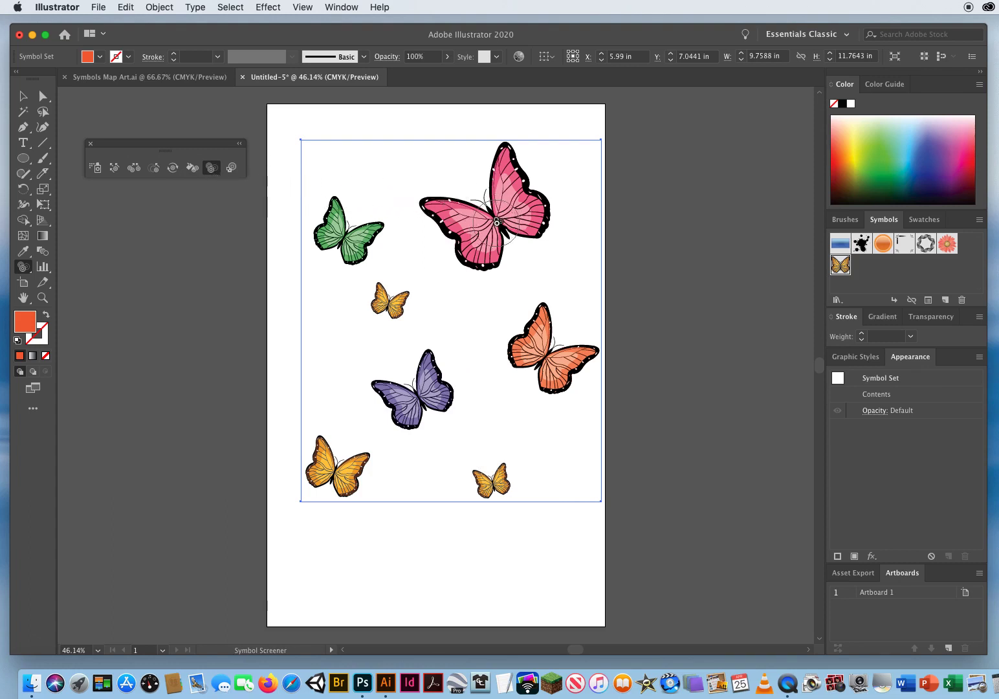
{"action": "left_click_drag", "start_coordinate": [496, 222], "coordinate": [537, 283]}
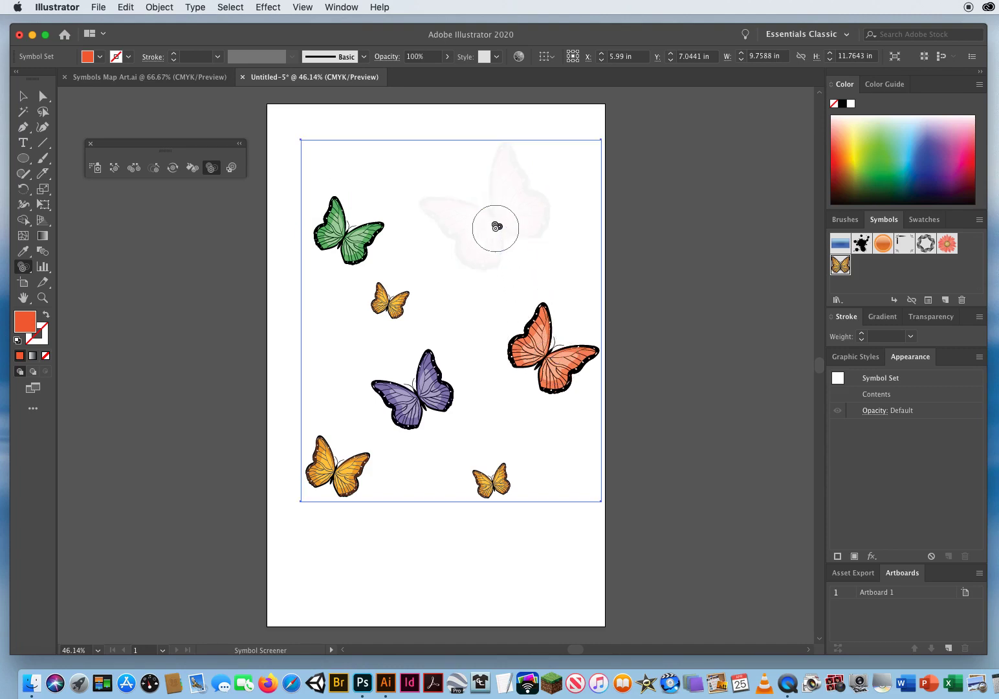
{"action": "left_click_drag", "start_coordinate": [497, 227], "coordinate": [497, 225]}
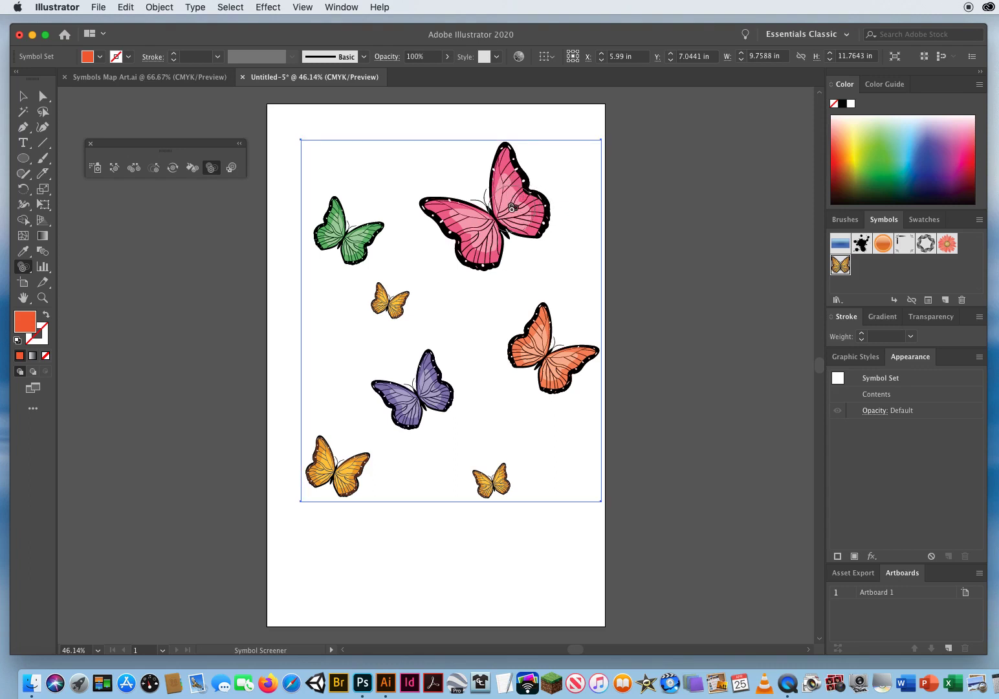
{"action": "left_click_drag", "start_coordinate": [513, 211], "coordinate": [515, 211]}
{"action": "left_click", "coordinate": [514, 211]}
{"action": "left_click", "coordinate": [515, 211]}
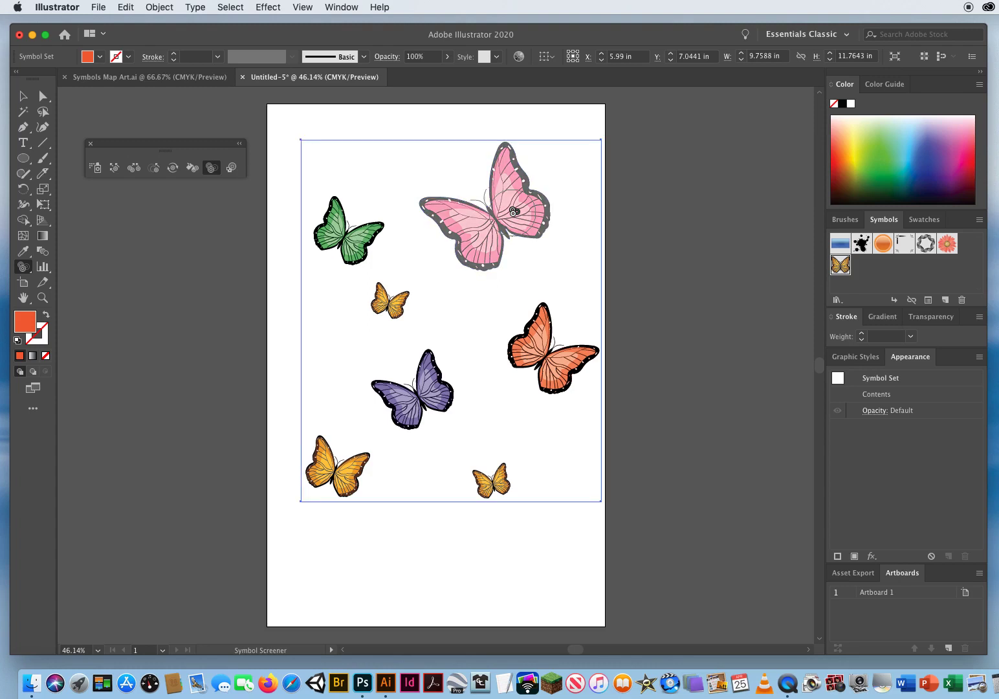
{"action": "left_click_drag", "start_coordinate": [495, 223], "coordinate": [496, 223]}
{"action": "left_click", "coordinate": [497, 223]}
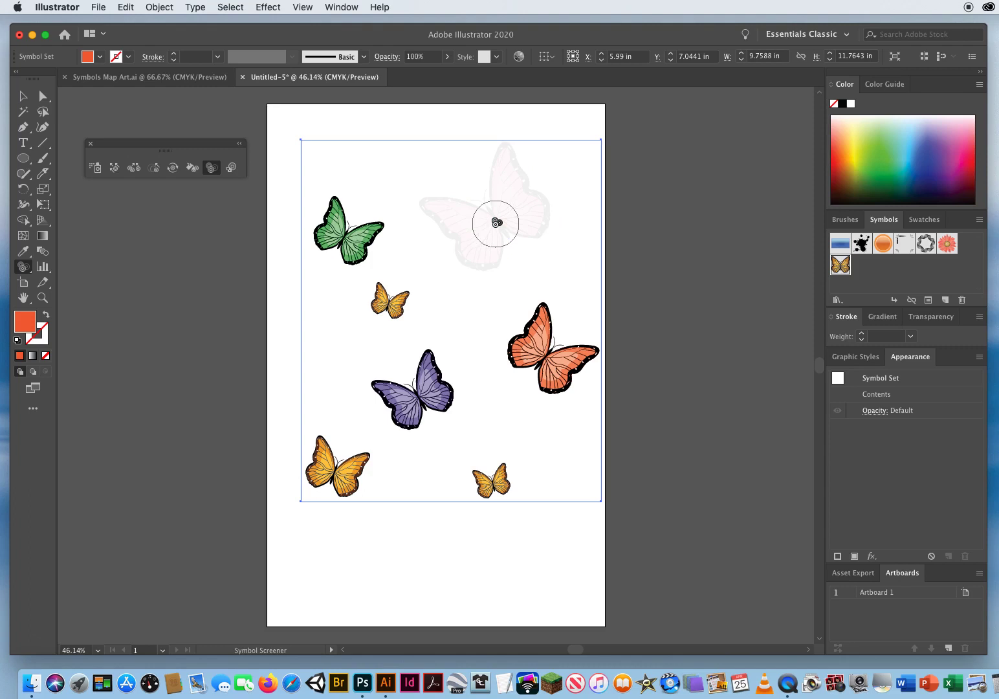
{"action": "left_click_drag", "start_coordinate": [496, 221], "coordinate": [497, 221]}
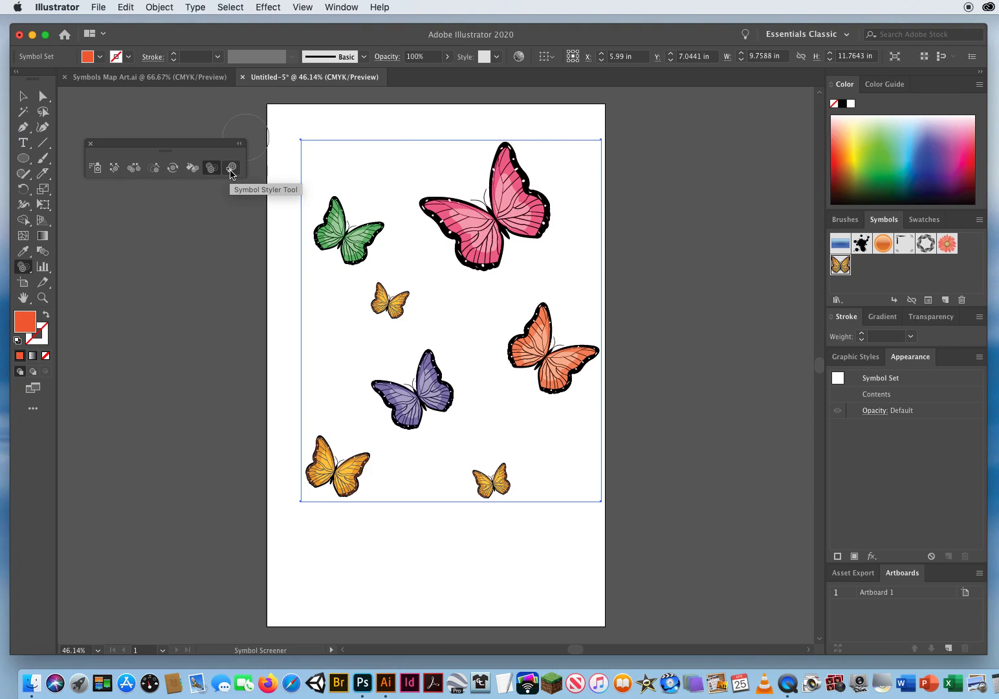
- Apply the Foliage_GS graphic style to the large pink butterfly with the Symbol Styler
{"action": "left_click", "coordinate": [232, 170]}
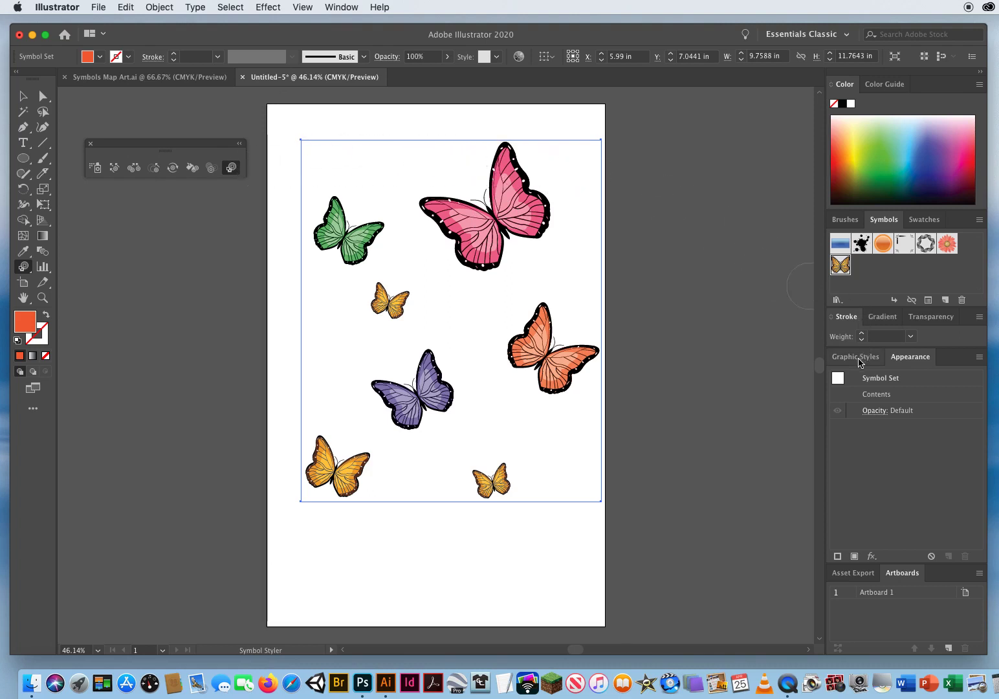
{"action": "left_click", "coordinate": [857, 358]}
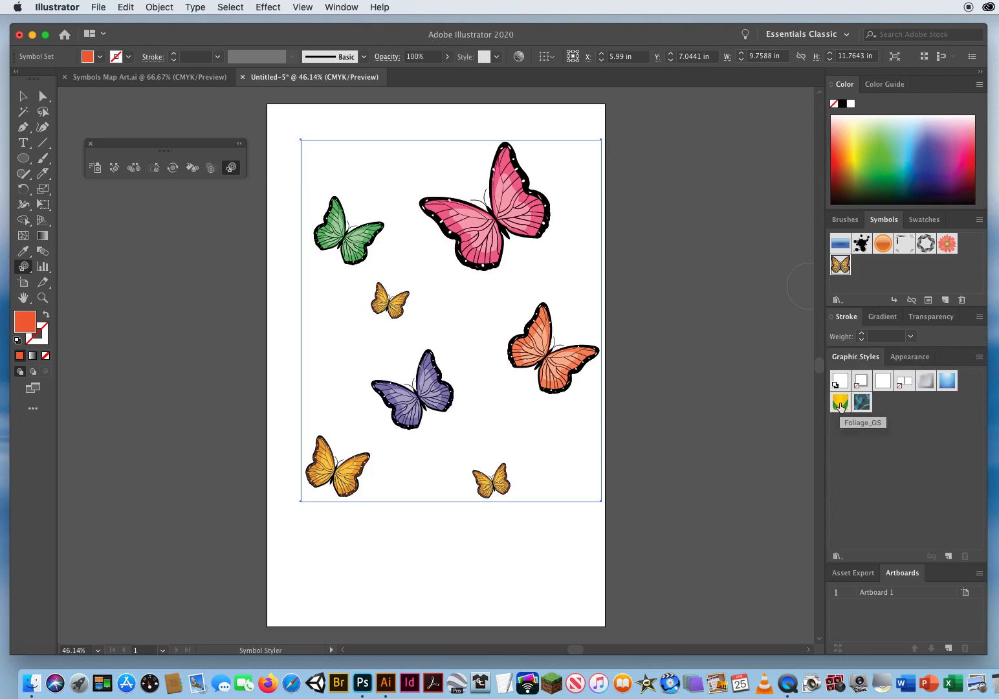
{"action": "left_click", "coordinate": [841, 405]}
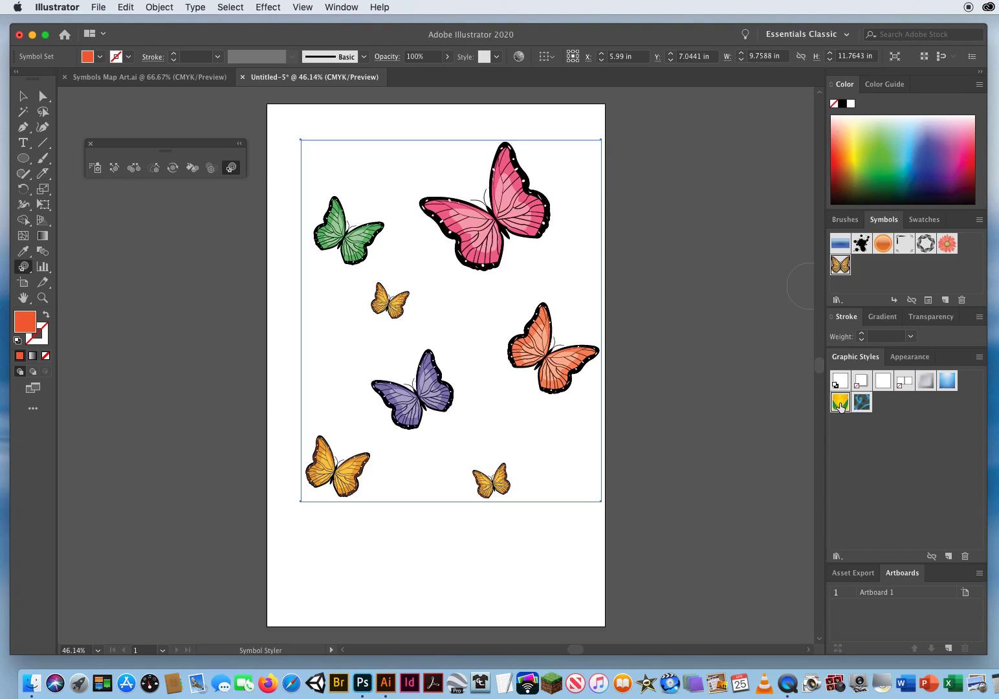
{"action": "mouse_move", "coordinate": [482, 160]}
{"action": "left_mouse_down"}
{"action": "mouse_move", "coordinate": [475, 207]}
{"action": "mouse_move", "coordinate": [510, 240]}
{"action": "left_mouse_up"}
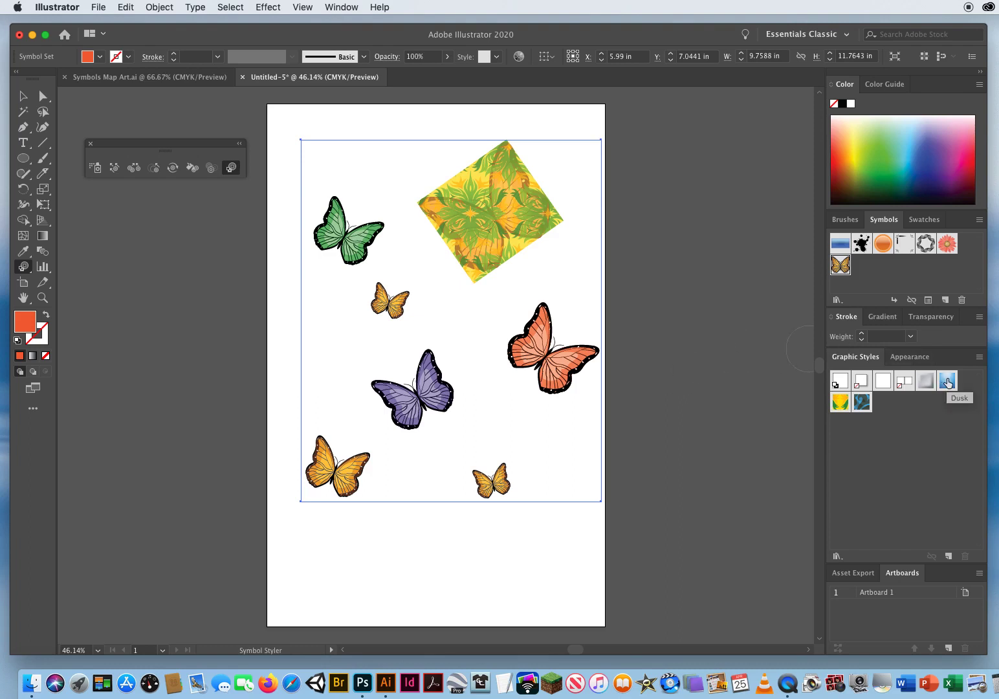
- Apply the Dusk graphic style to the central purple butterfly with the Symbol Styler
{"action": "left_click", "coordinate": [947, 381]}
{"action": "left_click_drag", "start_coordinate": [414, 392], "coordinate": [416, 394]}
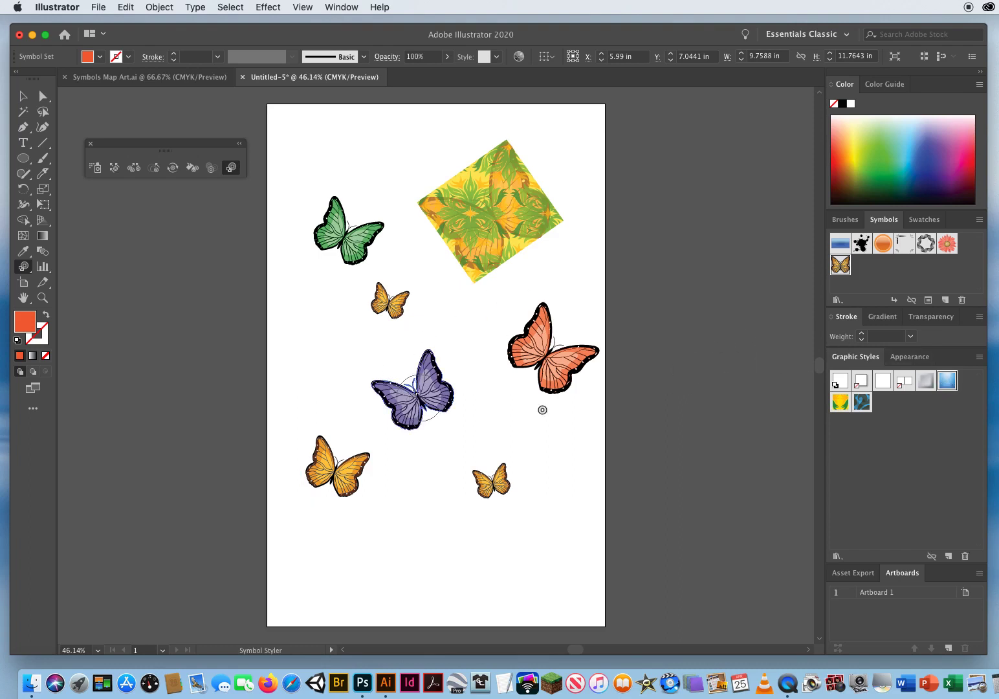
{"action": "left_click_drag", "start_coordinate": [543, 409], "coordinate": [677, 434]}
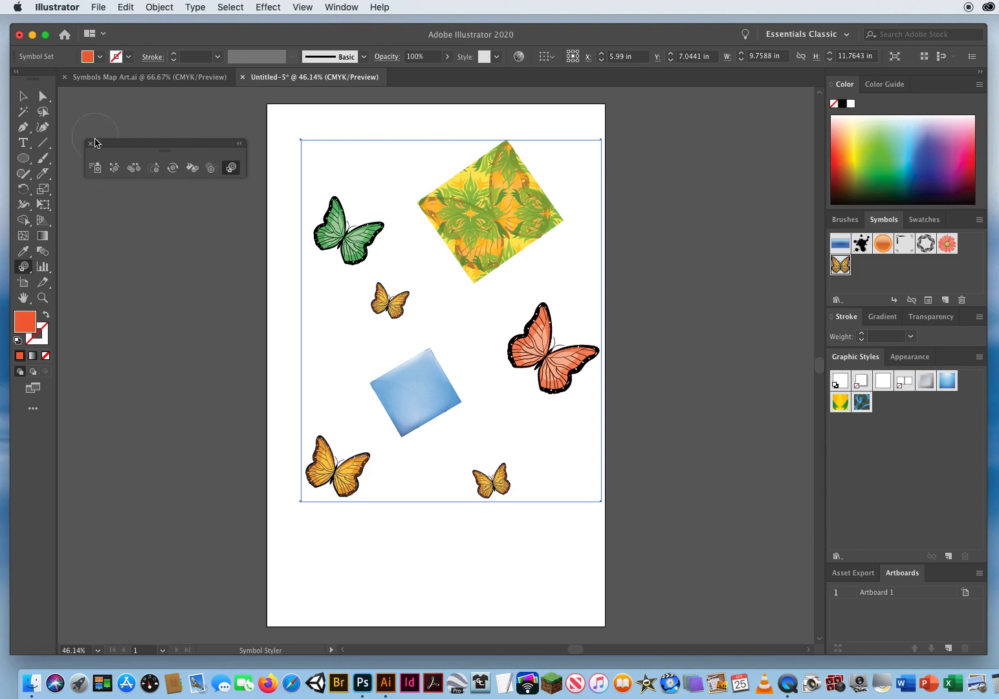
- Close the floating symbolism tools and the untitled butterfly document without saving, returning to the park map
{"action": "left_click", "coordinate": [92, 144]}
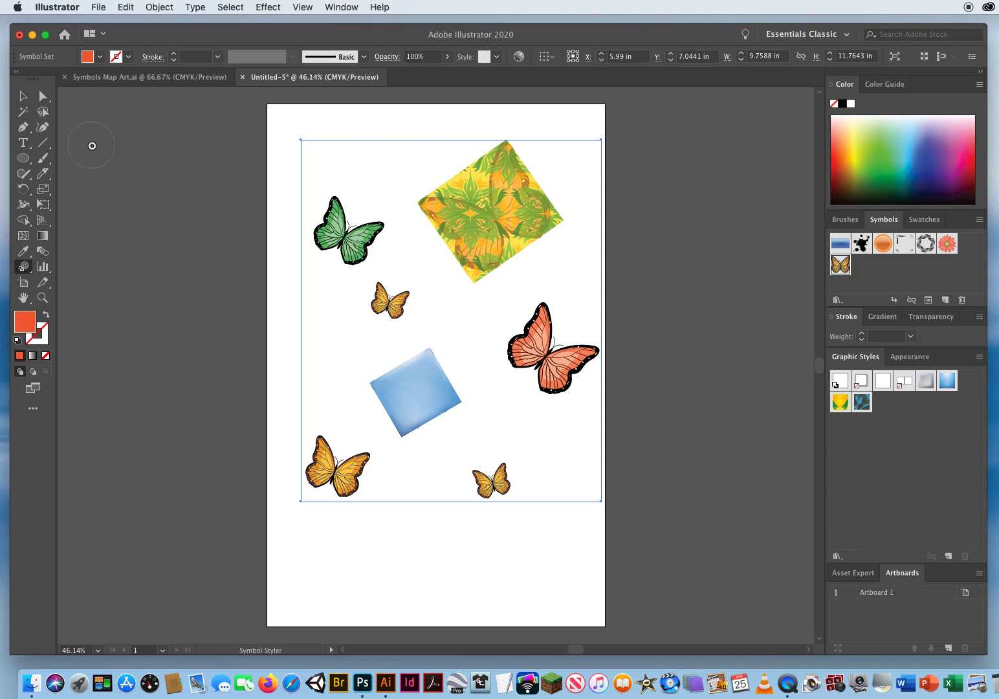
{"action": "key", "text": "v"}
{"action": "left_click", "coordinate": [244, 78]}
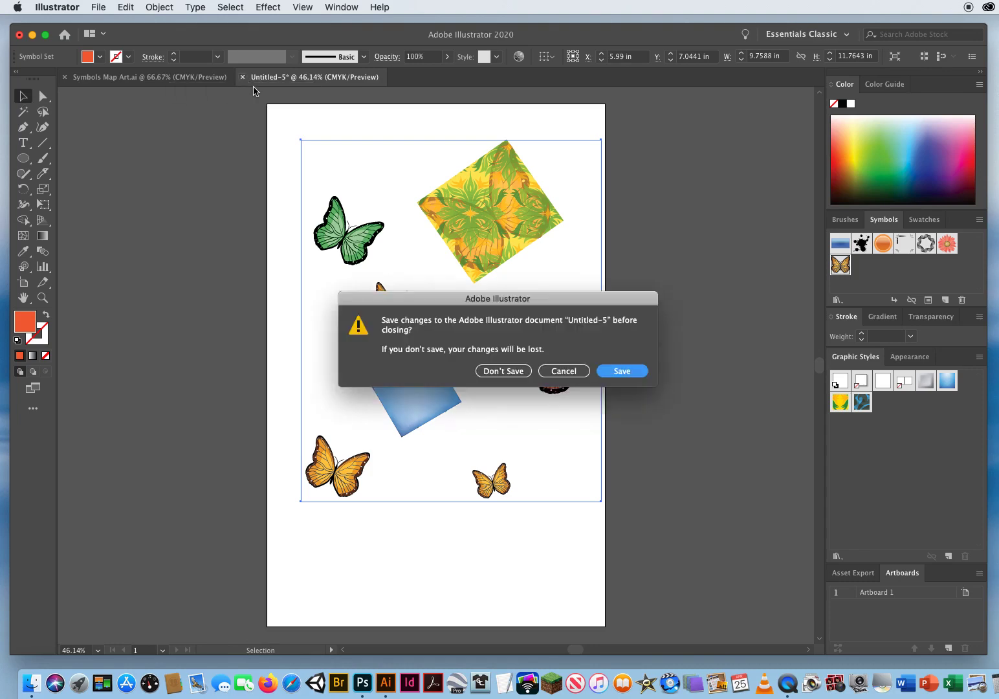
{"action": "left_click", "coordinate": [504, 371]}
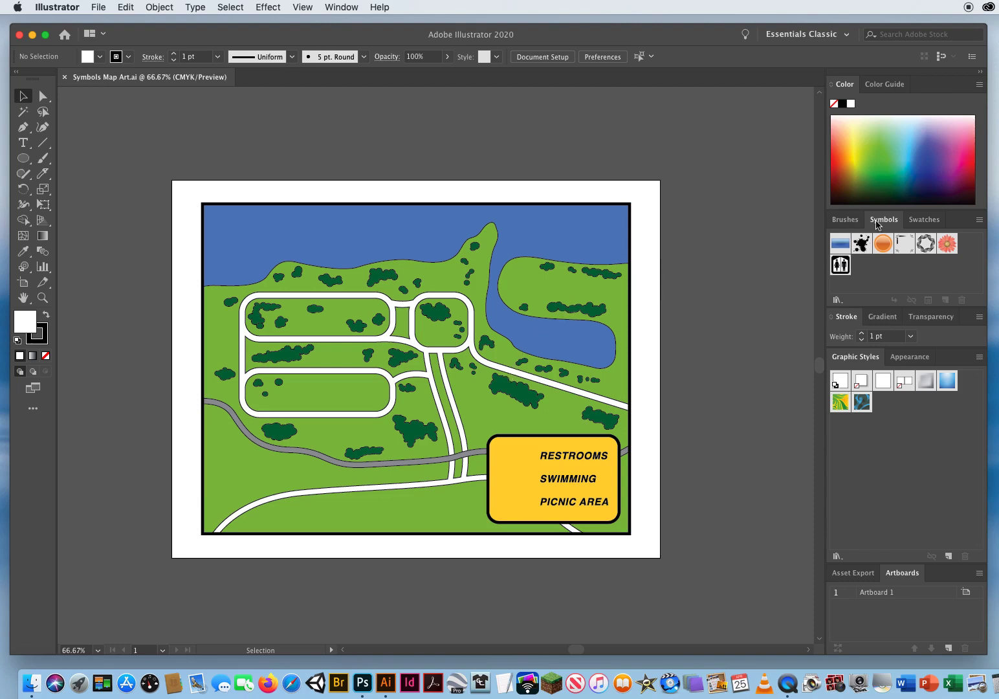
- Float the Symbols panel beside the map artboard and make it taller
{"action": "left_click_drag", "start_coordinate": [707, 304], "coordinate": [631, 266]}
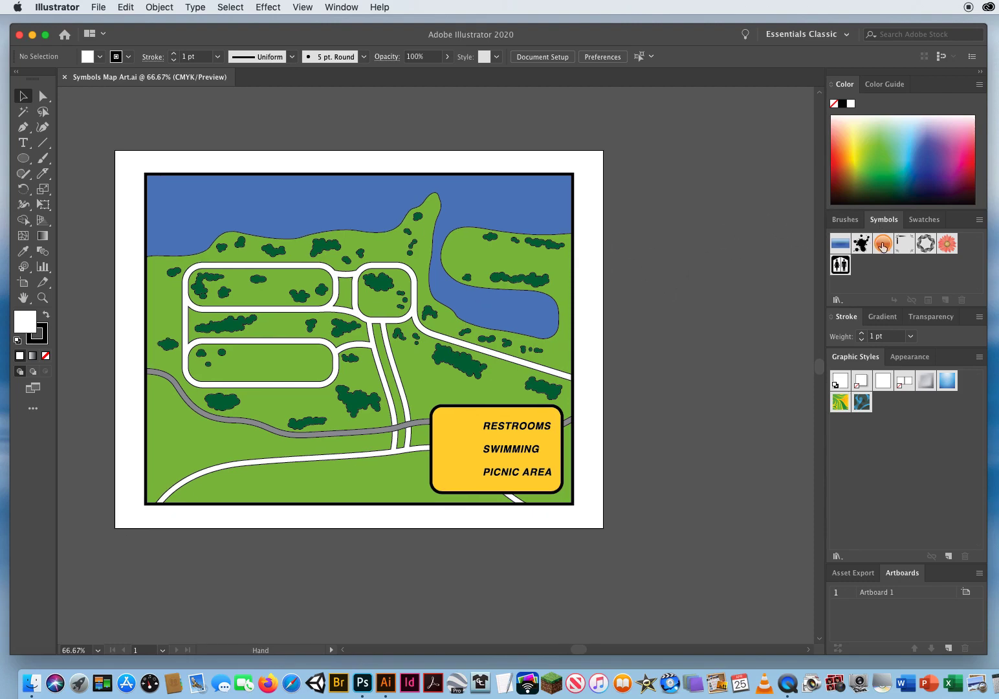
{"action": "left_click_drag", "start_coordinate": [886, 223], "coordinate": [648, 147]}
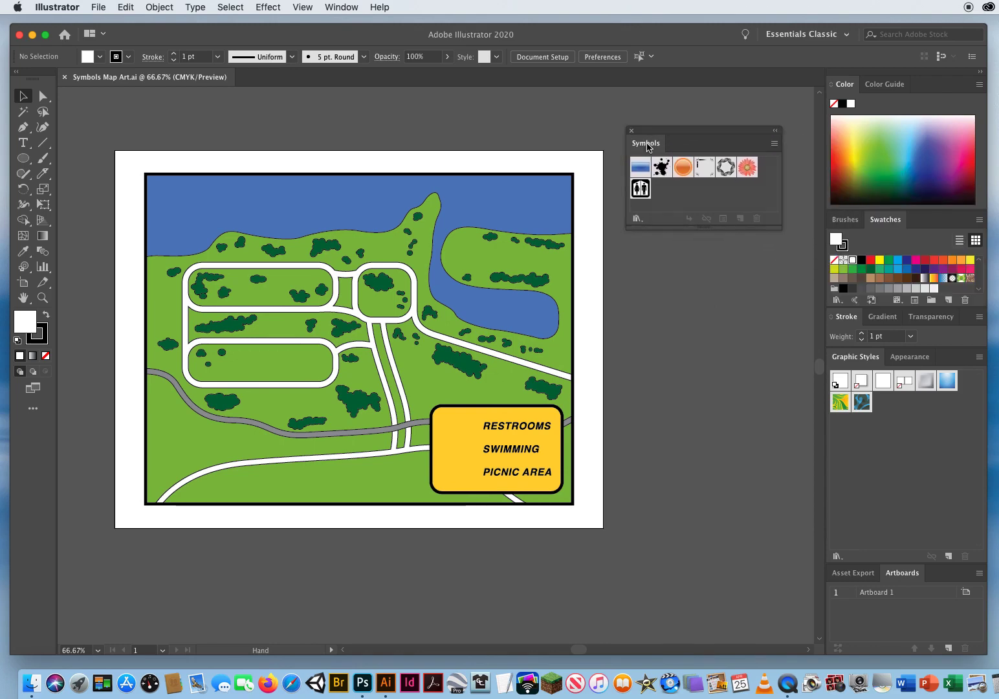
{"action": "left_click_drag", "start_coordinate": [738, 229], "coordinate": [738, 280]}
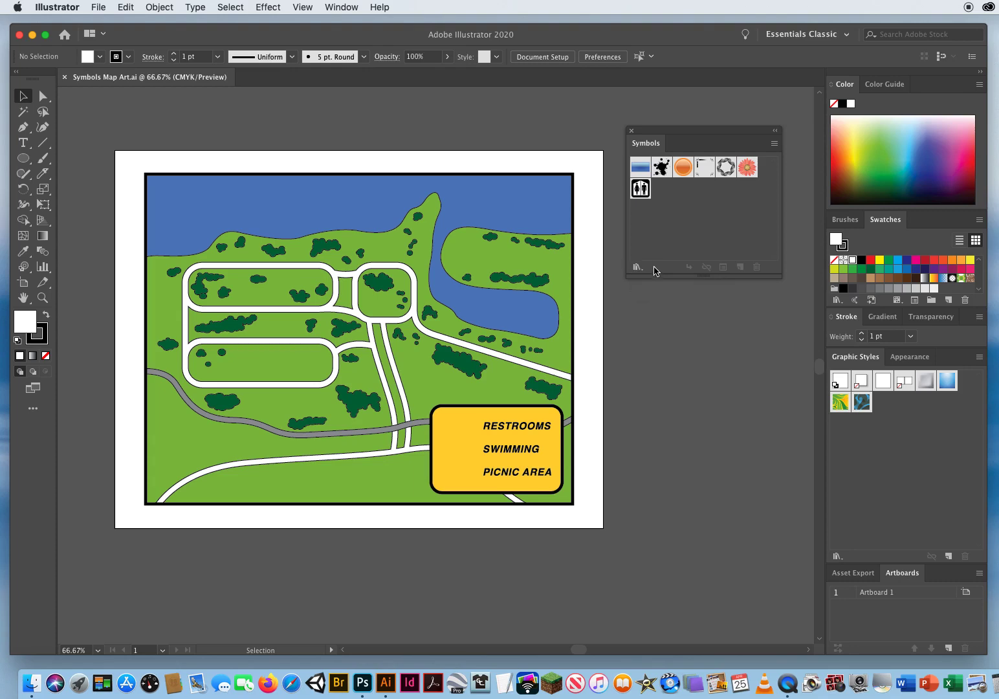
- Add the Swimming and Picnic Area symbols from the Maps symbol library to the document's symbols and close the library
{"action": "left_click", "coordinate": [637, 268]}
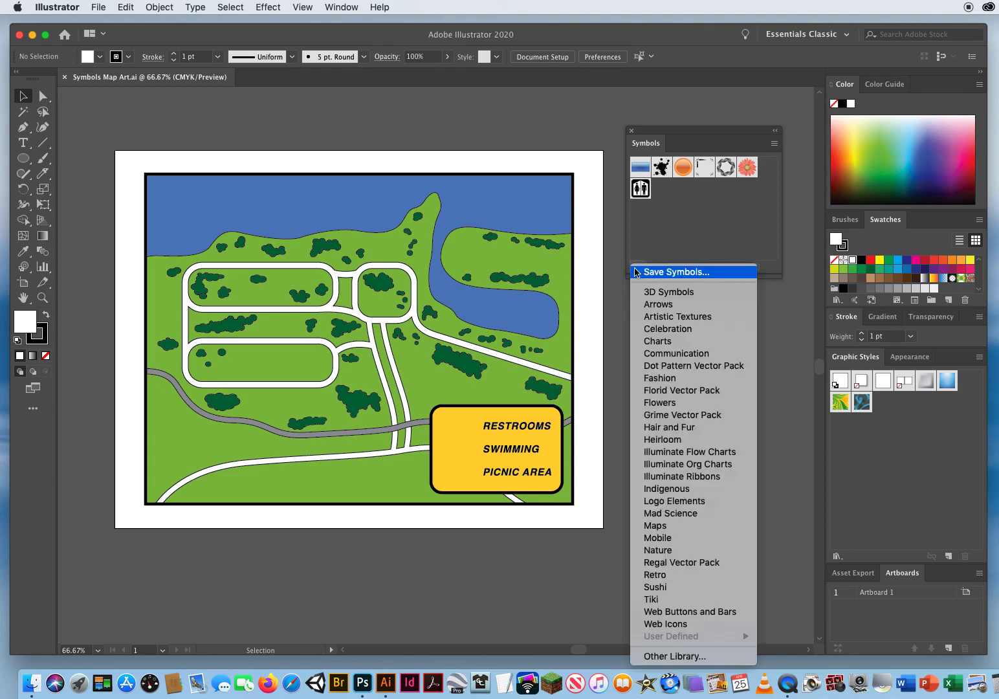
{"action": "left_click", "coordinate": [680, 525]}
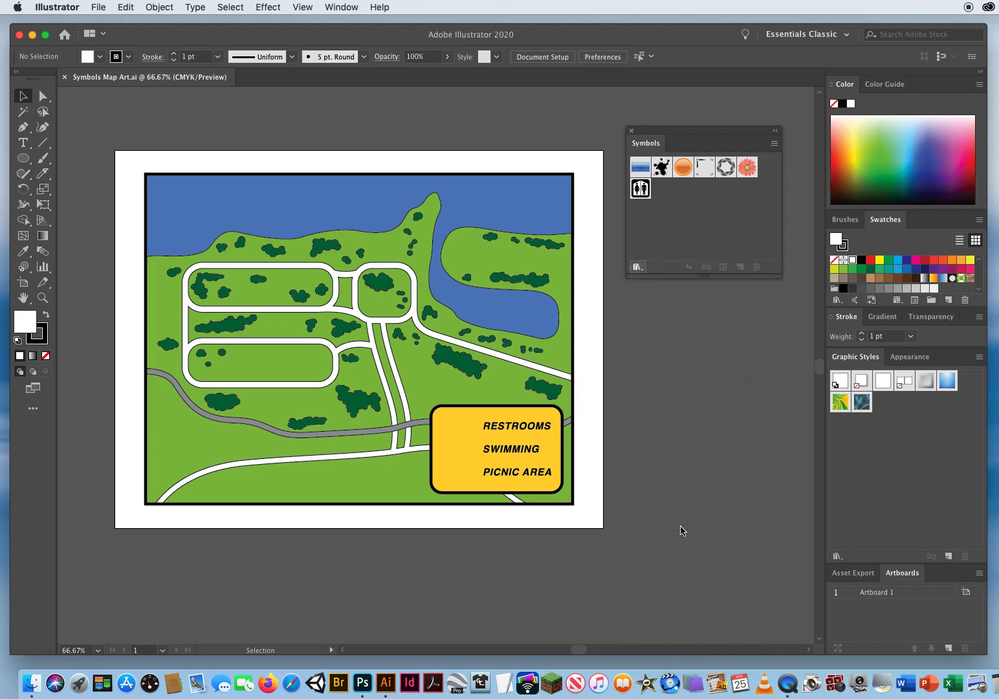
{"action": "left_click_drag", "start_coordinate": [697, 286], "coordinate": [697, 415]}
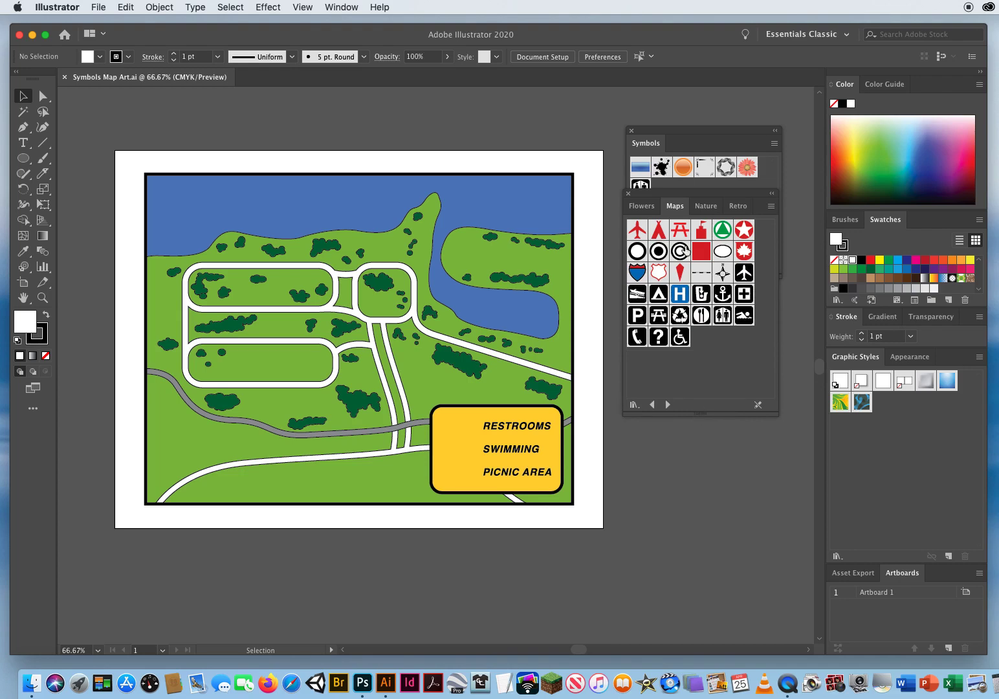
{"action": "left_click_drag", "start_coordinate": [668, 196], "coordinate": [676, 293]}
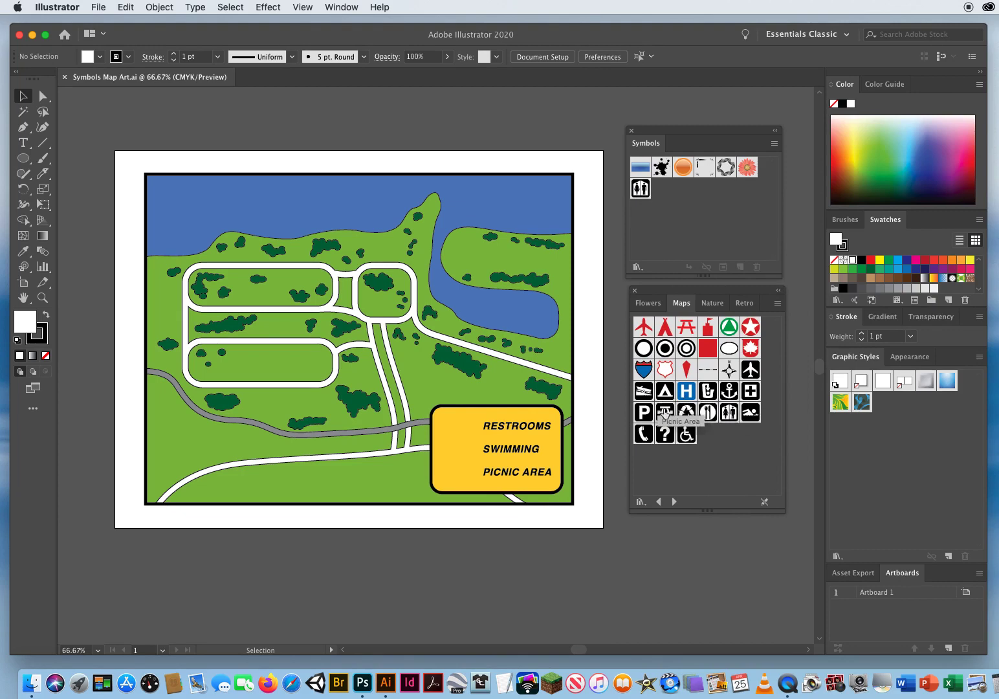
{"action": "left_click", "coordinate": [750, 413]}
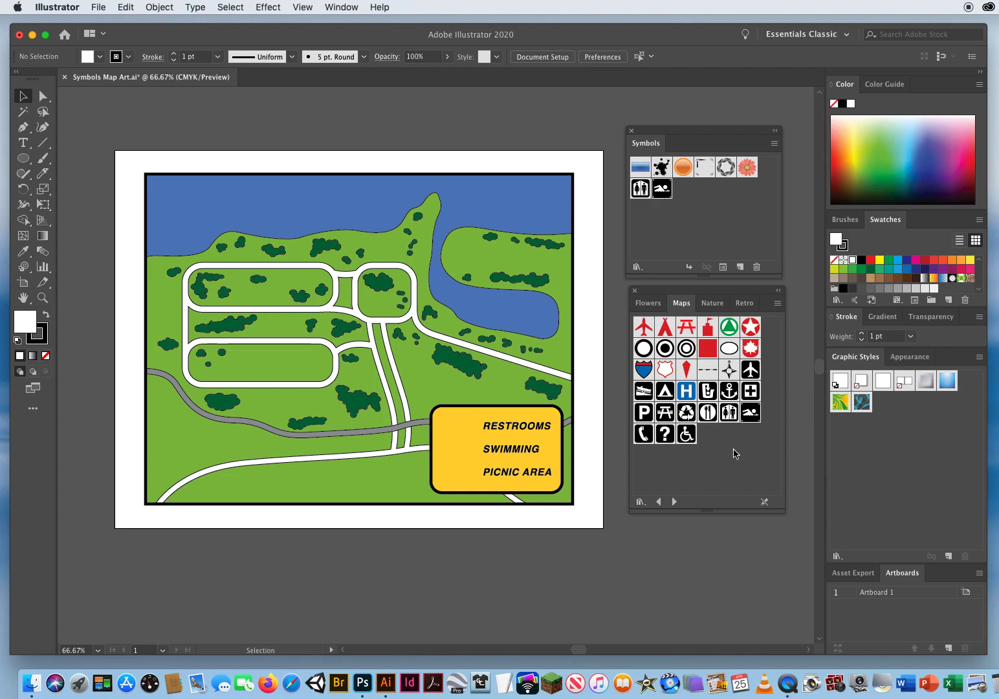
{"action": "left_click", "coordinate": [666, 414]}
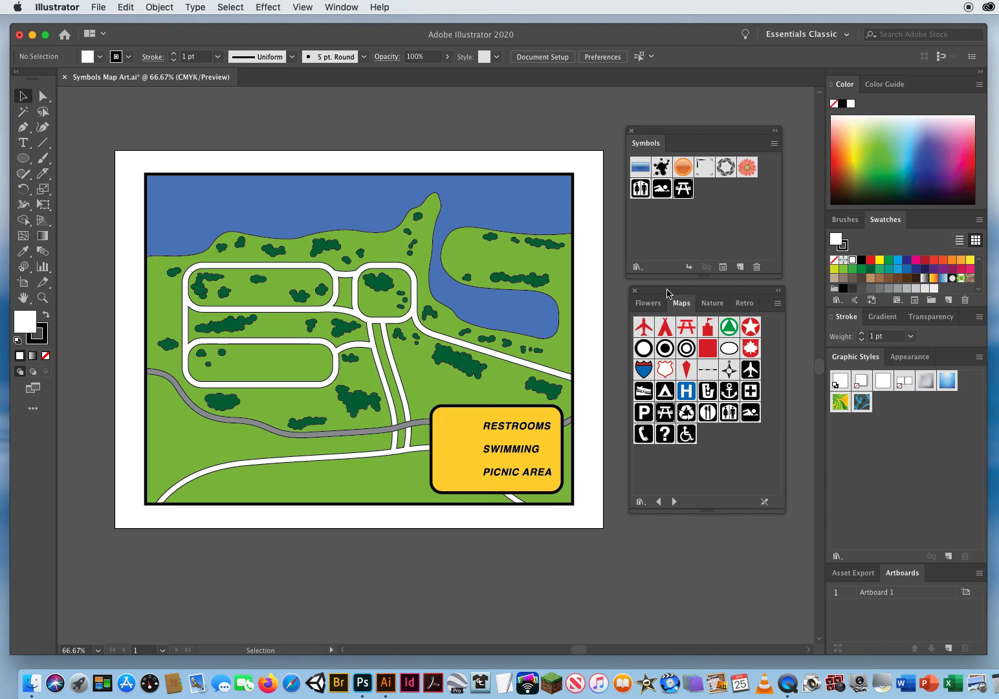
{"action": "left_click_drag", "start_coordinate": [673, 291], "coordinate": [672, 338]}
{"action": "left_click", "coordinate": [657, 338]}
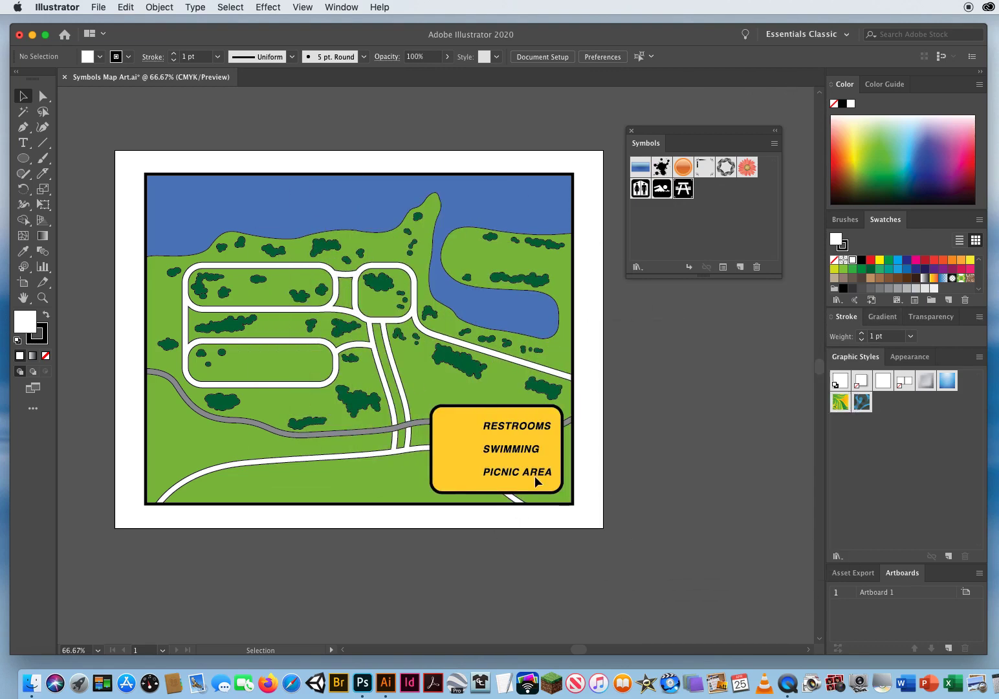
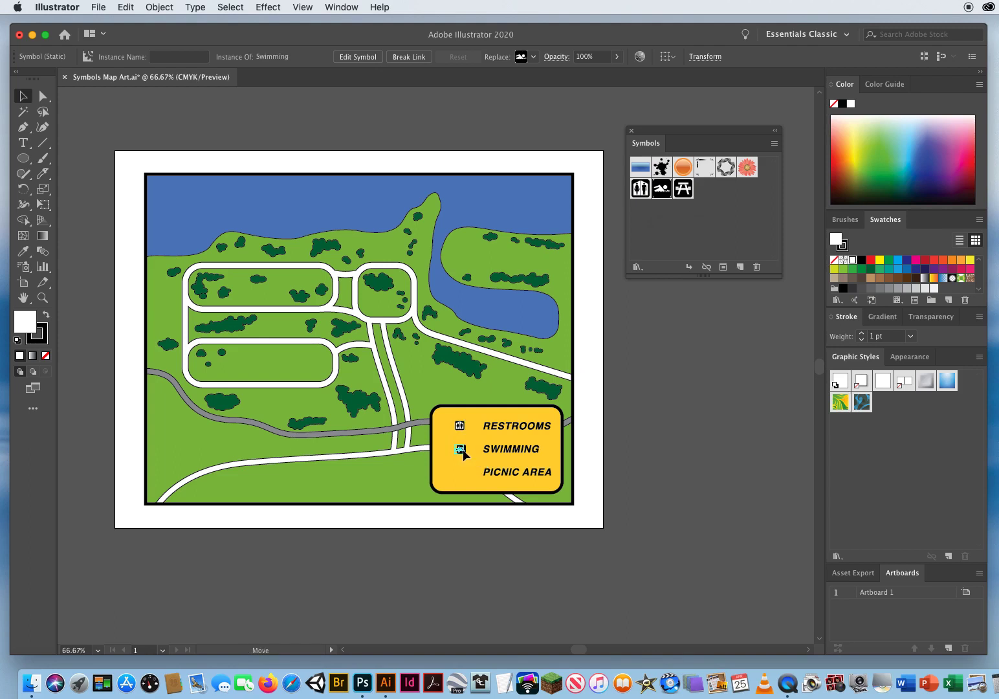
- Place the Picnic Area symbol beside its label in the yellow legend and deselect it
{"action": "left_click_drag", "start_coordinate": [684, 188], "coordinate": [459, 472]}
{"action": "left_click", "coordinate": [651, 410]}
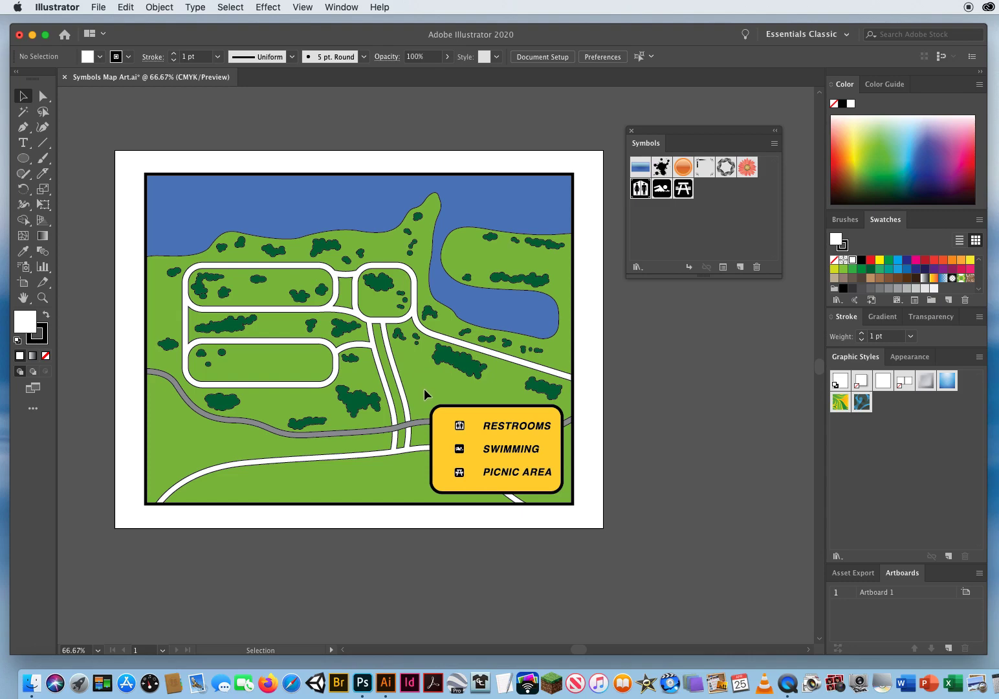
- Try spraying restroom symbols across the map in one stroke with the Symbol Sprayer and undo it
{"action": "left_click", "coordinate": [27, 269]}
{"action": "mouse_move", "coordinate": [213, 385]}
{"action": "left_mouse_down"}
{"action": "mouse_move", "coordinate": [319, 315]}
{"action": "mouse_move", "coordinate": [420, 318]}
{"action": "mouse_move", "coordinate": [483, 283]}
{"action": "left_mouse_up"}
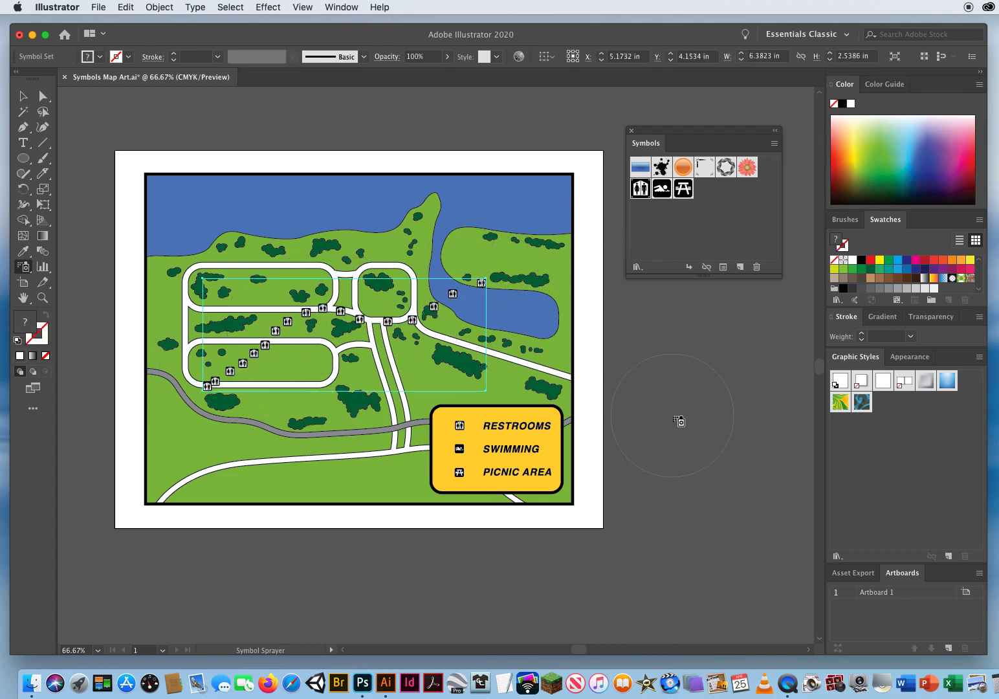
{"action": "key", "text": "super+z"}
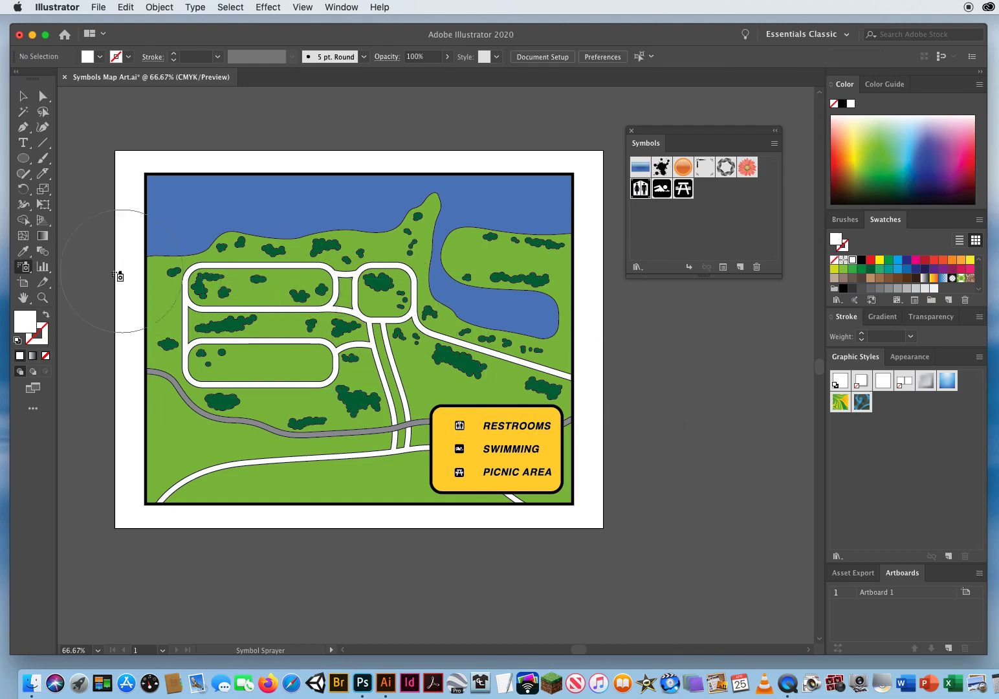
- Set the Symbol Sprayer's intensity to 3 and its diameter to 1 in
{"action": "double_click", "coordinate": [24, 268]}
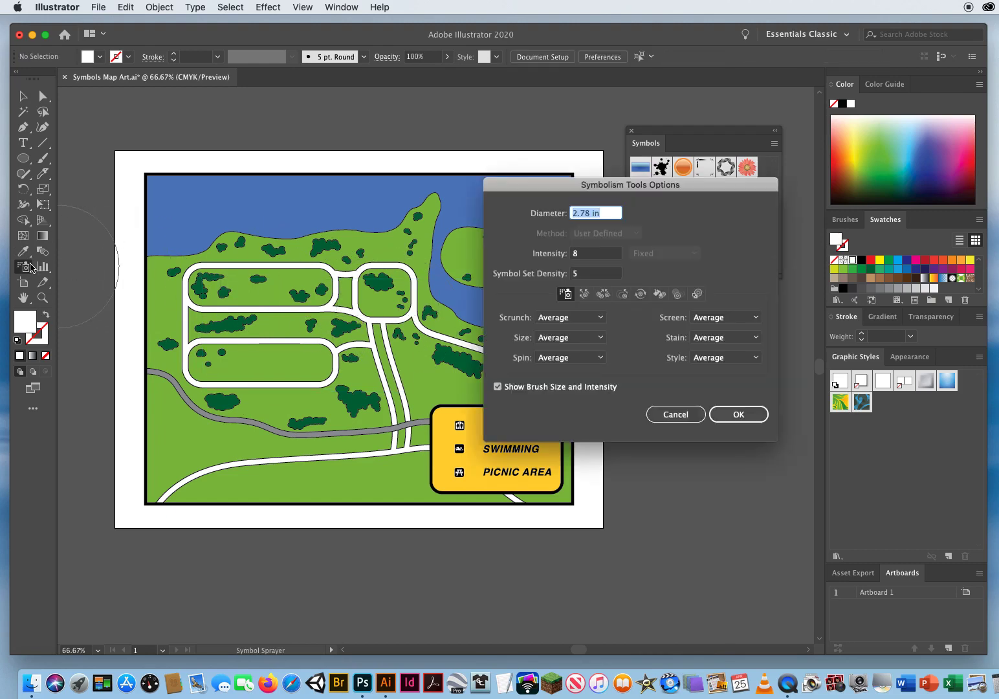
{"action": "left_click_drag", "start_coordinate": [577, 188], "coordinate": [391, 175]}
{"action": "key", "text": "Tab"}
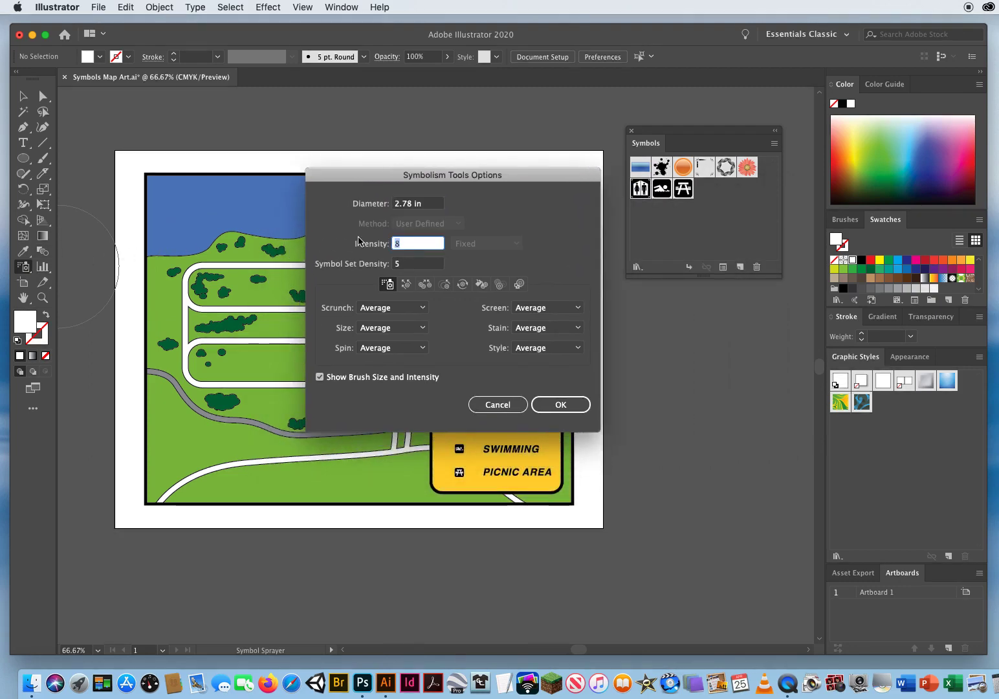
{"action": "type", "text": "3"}
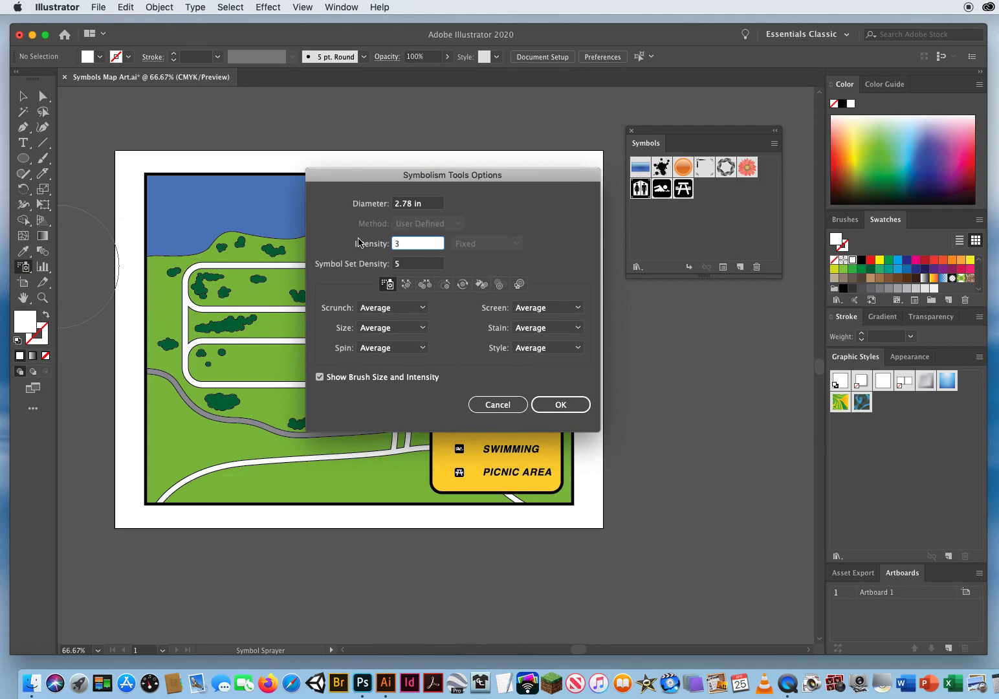
{"action": "left_click", "coordinate": [431, 204]}
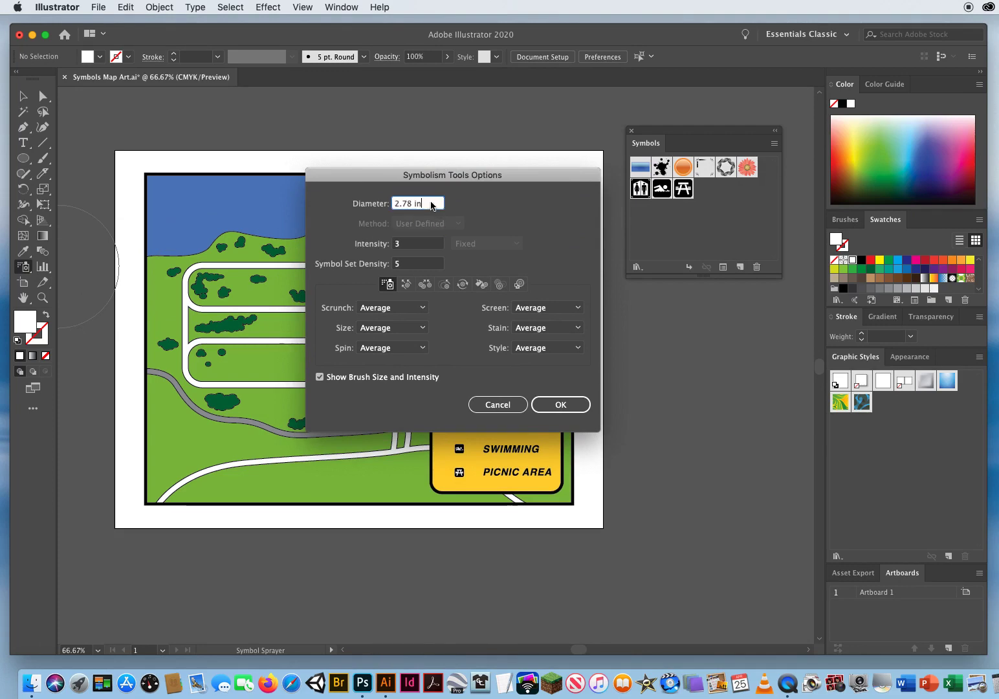
{"action": "left_click_drag", "start_coordinate": [418, 205], "coordinate": [392, 205]}
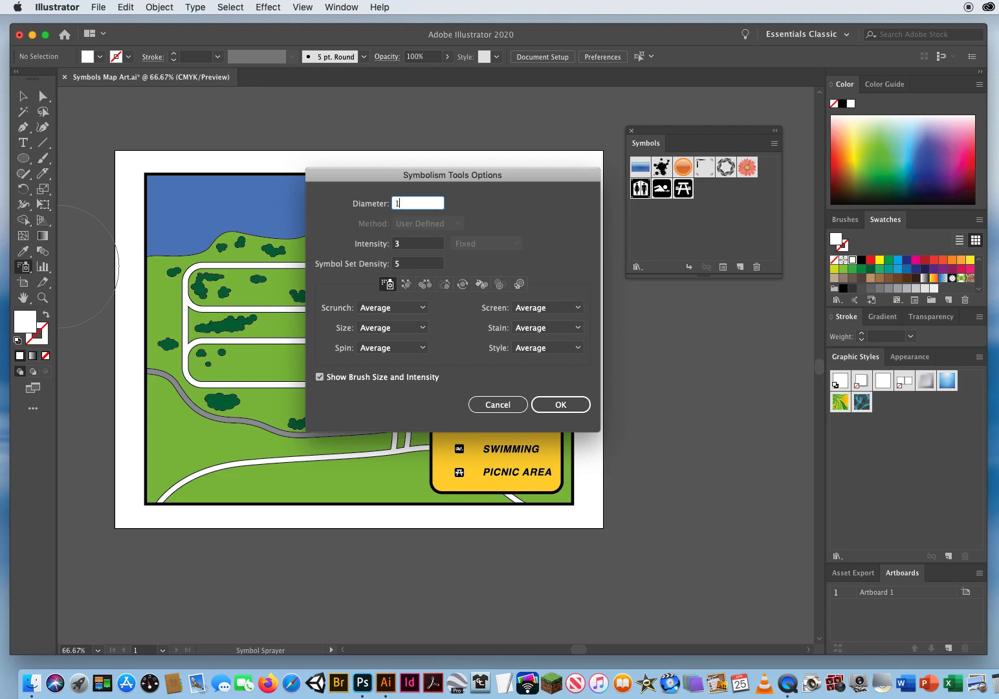
{"action": "left_click", "coordinate": [561, 405]}
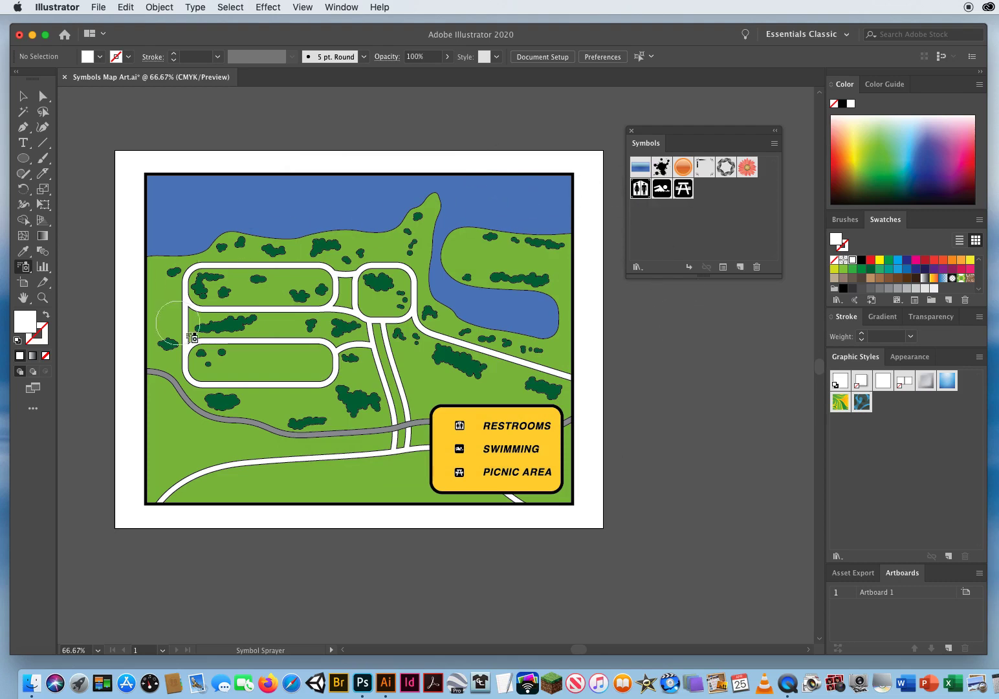
- Spray seven single restroom symbols at scattered spots over the map's green land and deselect the set
{"action": "mouse_move", "coordinate": [232, 366]}
{"action": "left_mouse_down"}
{"action": "mouse_move", "coordinate": [295, 366]}
{"action": "mouse_move", "coordinate": [315, 402]}
{"action": "left_mouse_up"}
{"action": "left_click", "coordinate": [202, 434]}
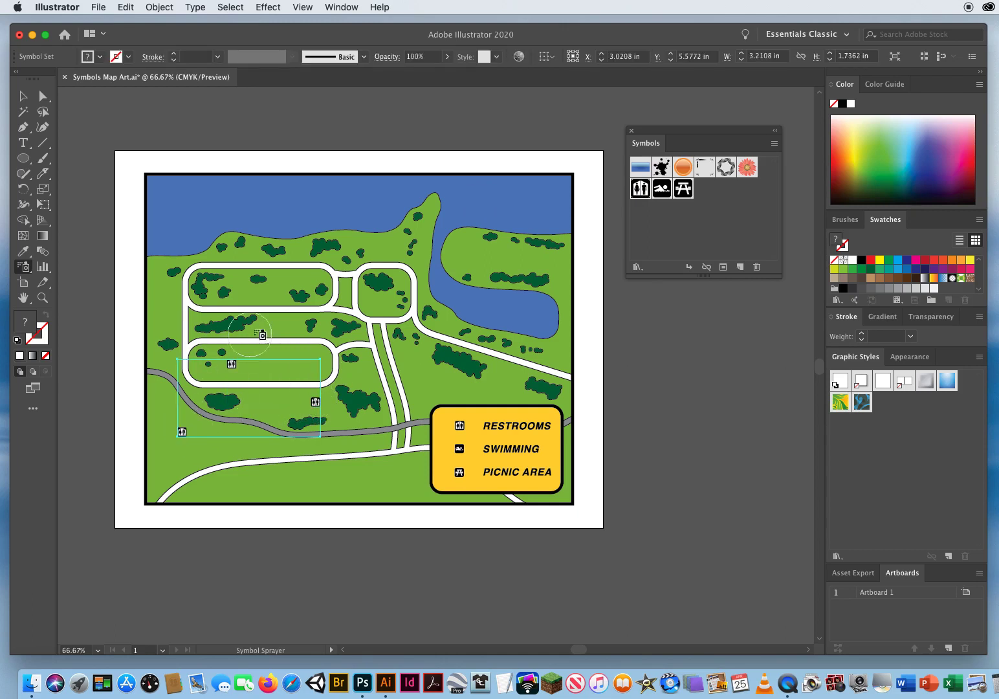
{"action": "left_click", "coordinate": [271, 290]}
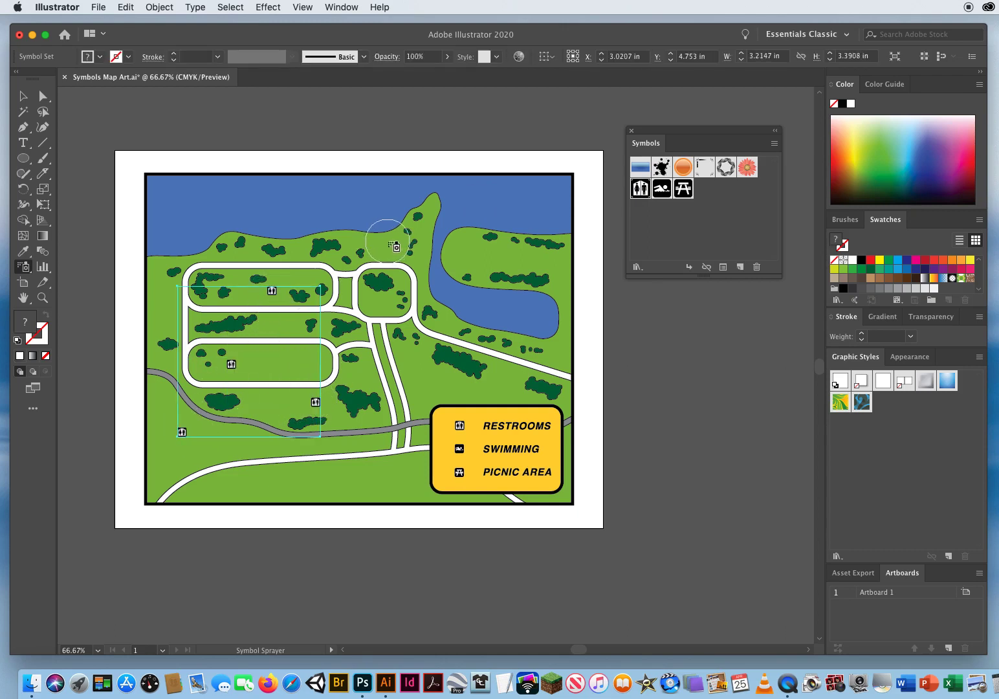
{"action": "left_click", "coordinate": [387, 241]}
{"action": "left_click", "coordinate": [494, 255]}
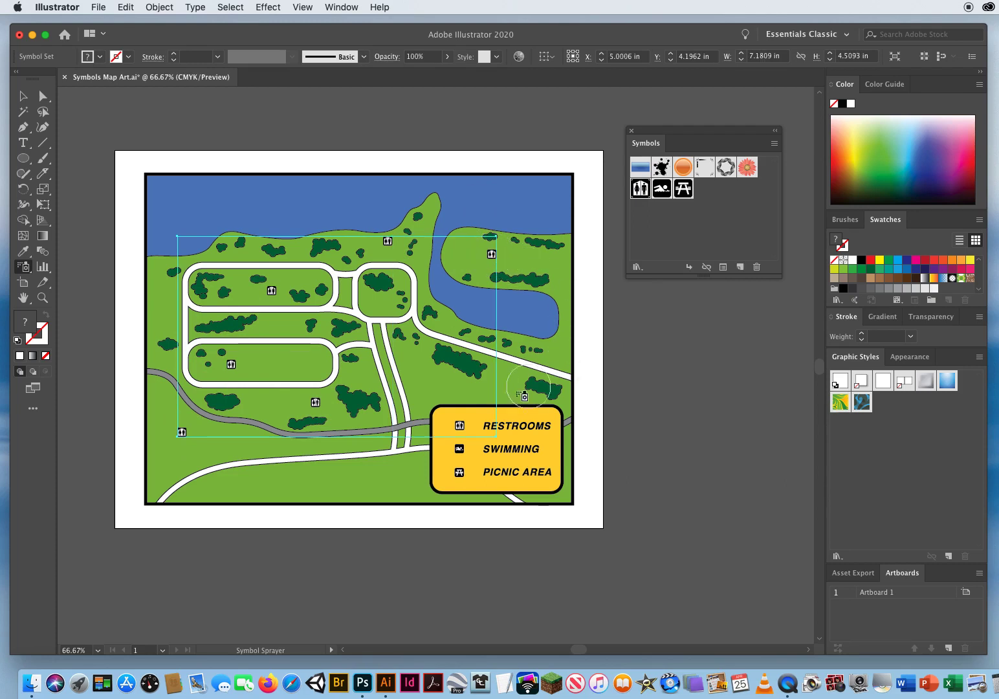
{"action": "left_click", "coordinate": [443, 384]}
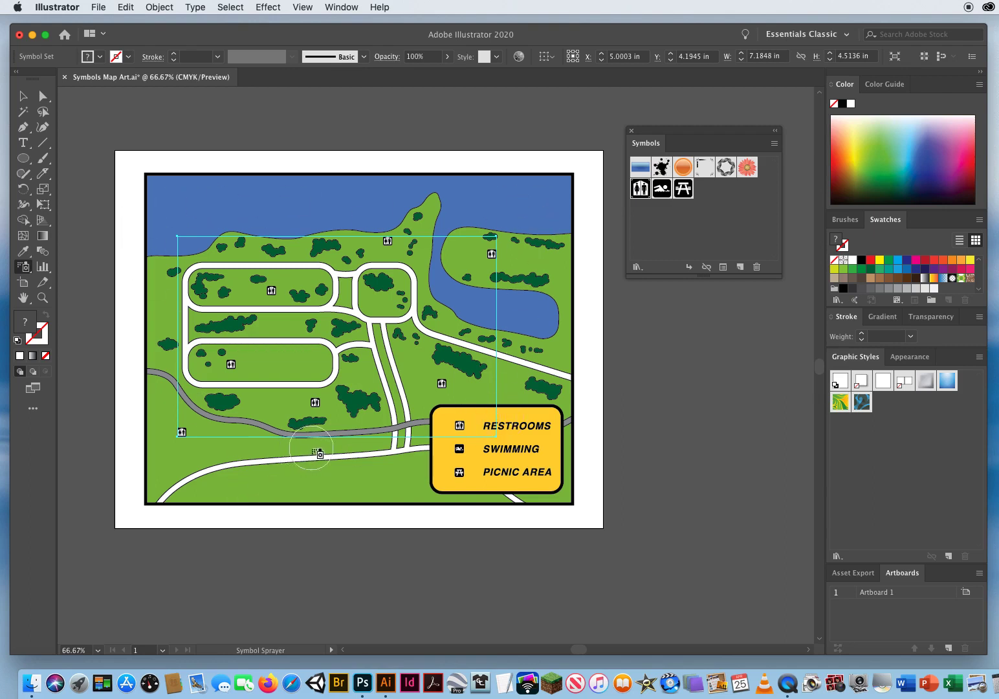
{"action": "key", "text": "super"}
{"action": "left_click", "coordinate": [590, 201], "text": "super"}
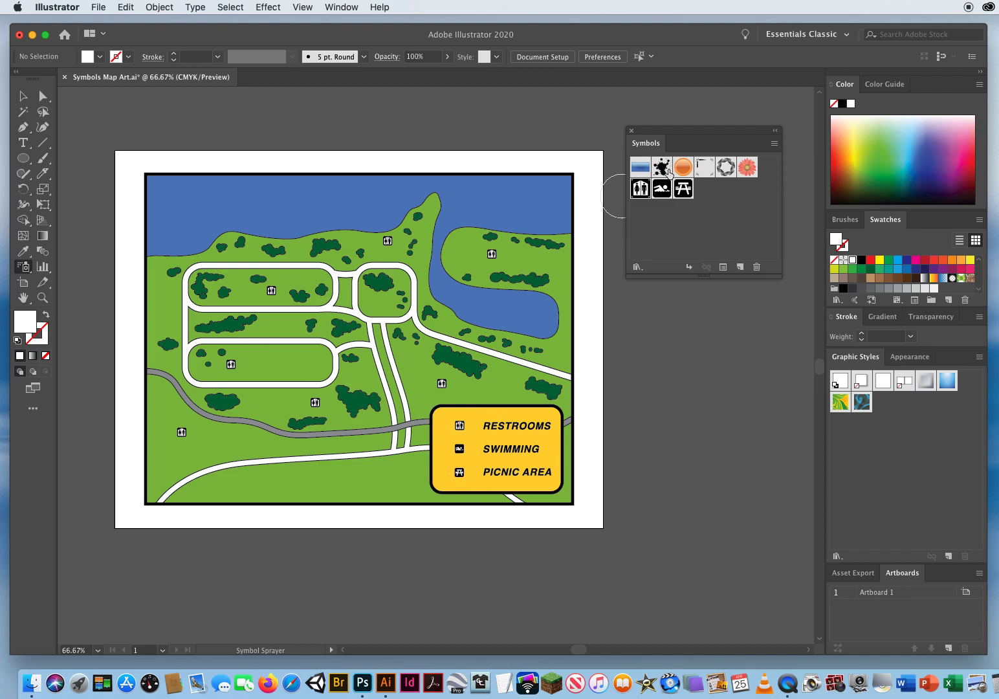
- Spray two Swimming symbols in the river inlet and five across the lake, and deselect the set
{"action": "left_click", "coordinate": [662, 189]}
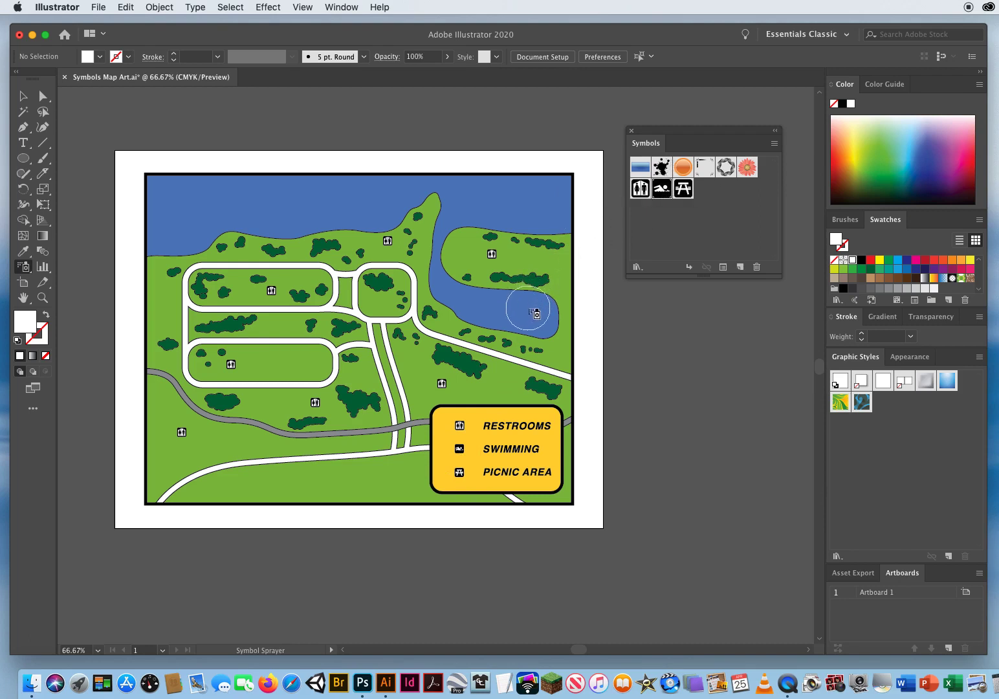
{"action": "left_click", "coordinate": [529, 313]}
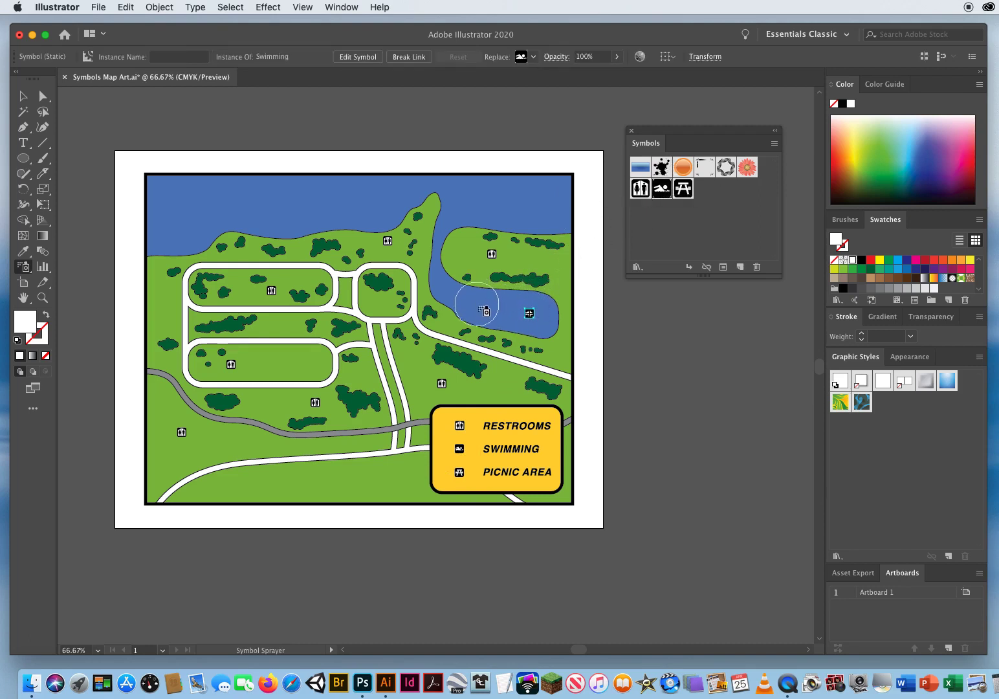
{"action": "left_click", "coordinate": [479, 308]}
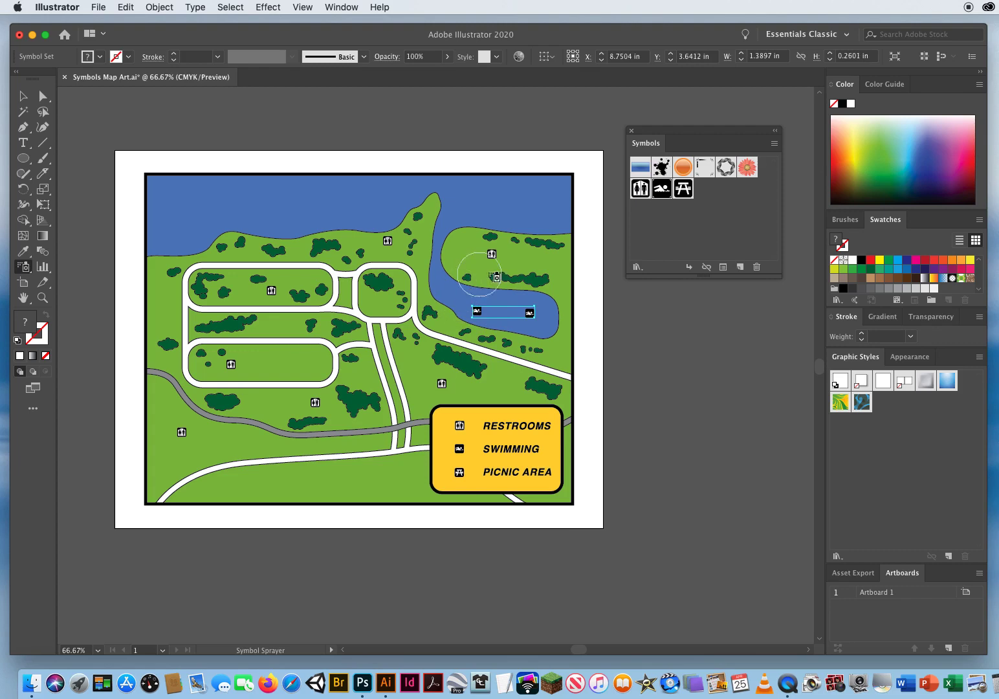
{"action": "left_click", "coordinate": [548, 208]}
{"action": "left_click", "coordinate": [485, 196]}
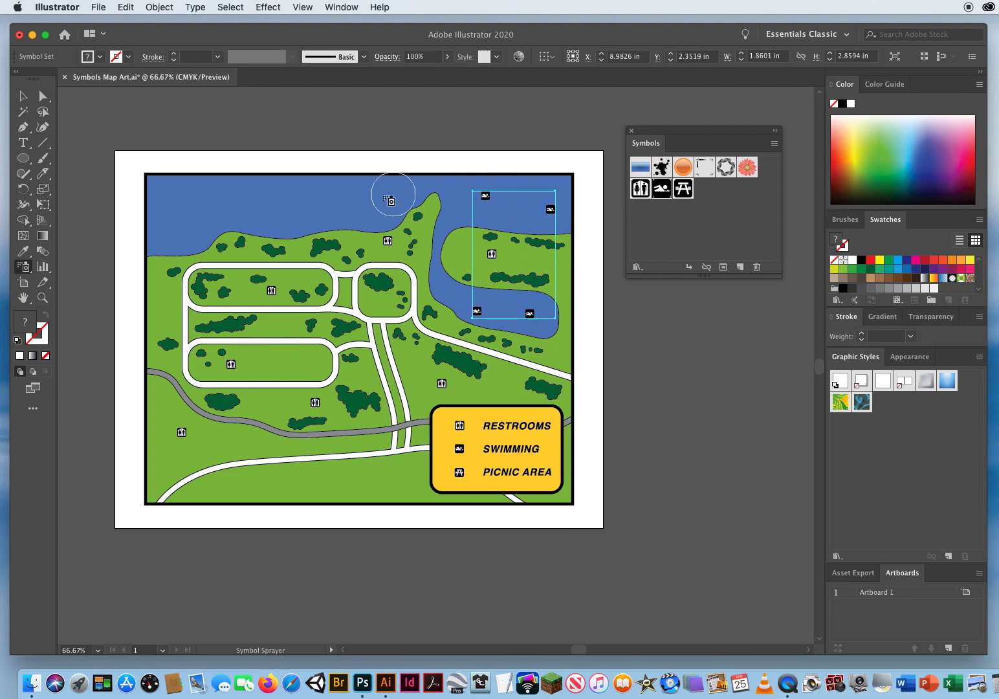
{"action": "left_click", "coordinate": [369, 211]}
{"action": "left_click", "coordinate": [292, 219]}
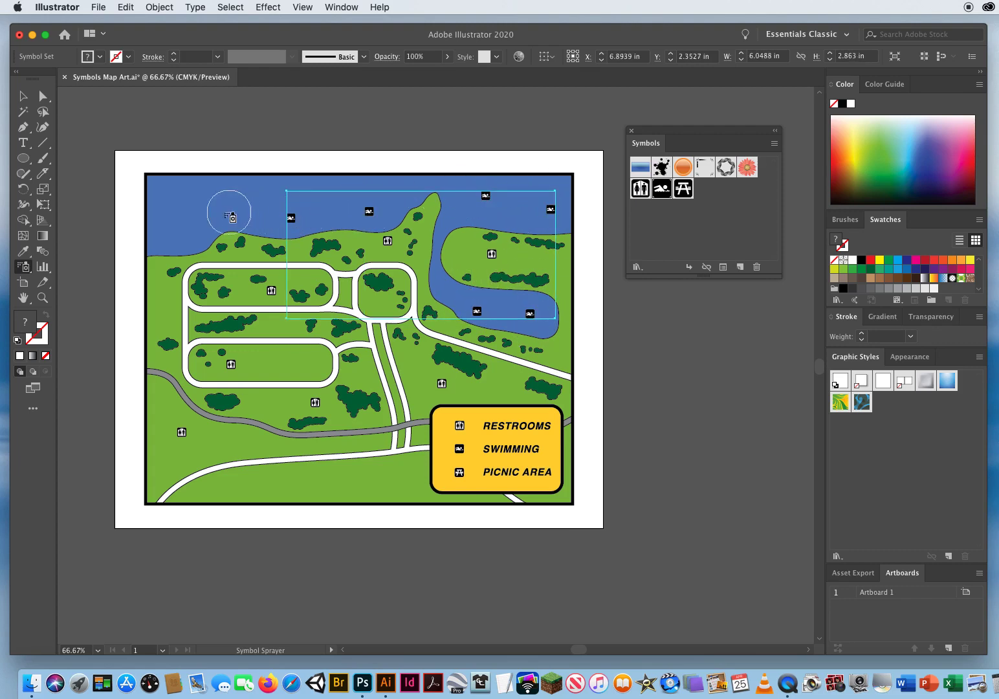
{"action": "left_click", "coordinate": [181, 228]}
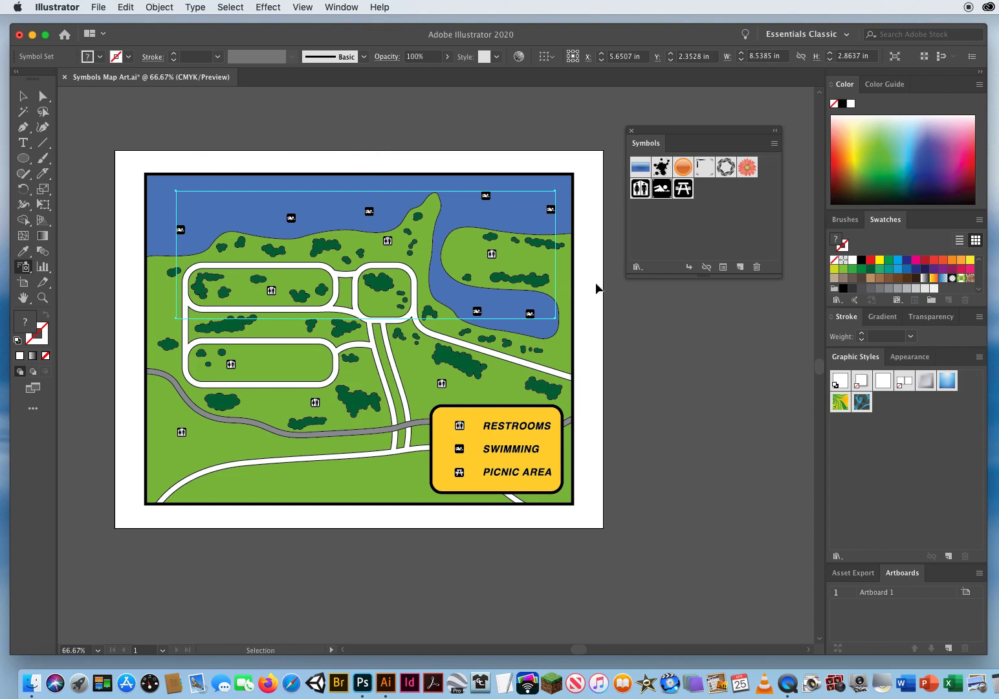
{"action": "key", "text": "super+shift+a"}
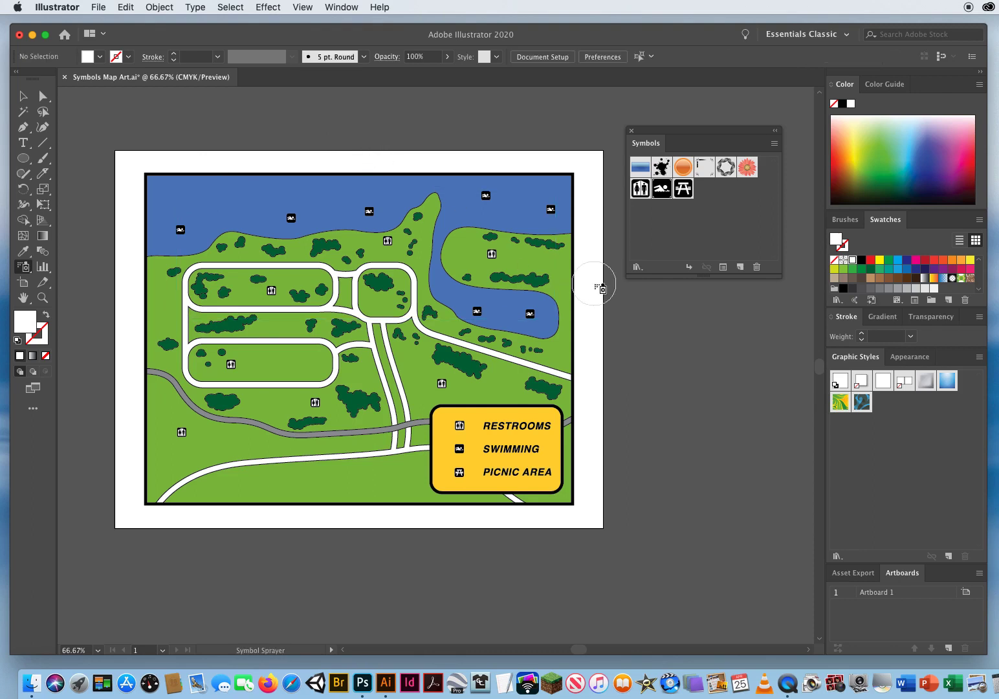
- Spray eleven single Picnic Area symbols at scattered spots over the map's green land and deselect the set
{"action": "left_click", "coordinate": [684, 188]}
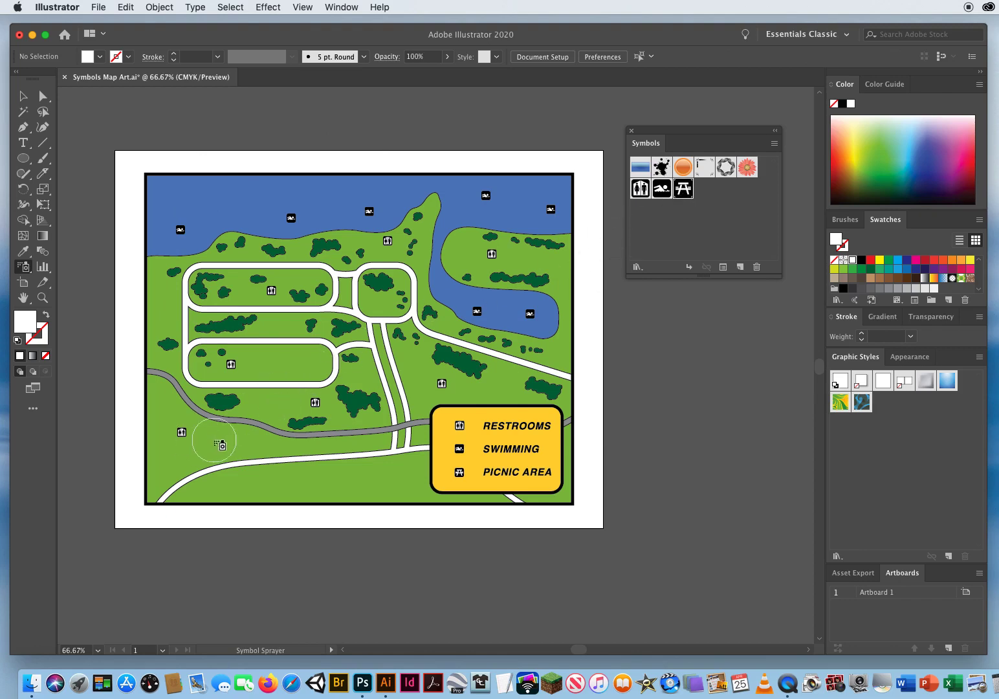
{"action": "left_click_drag", "start_coordinate": [220, 445], "coordinate": [277, 412]}
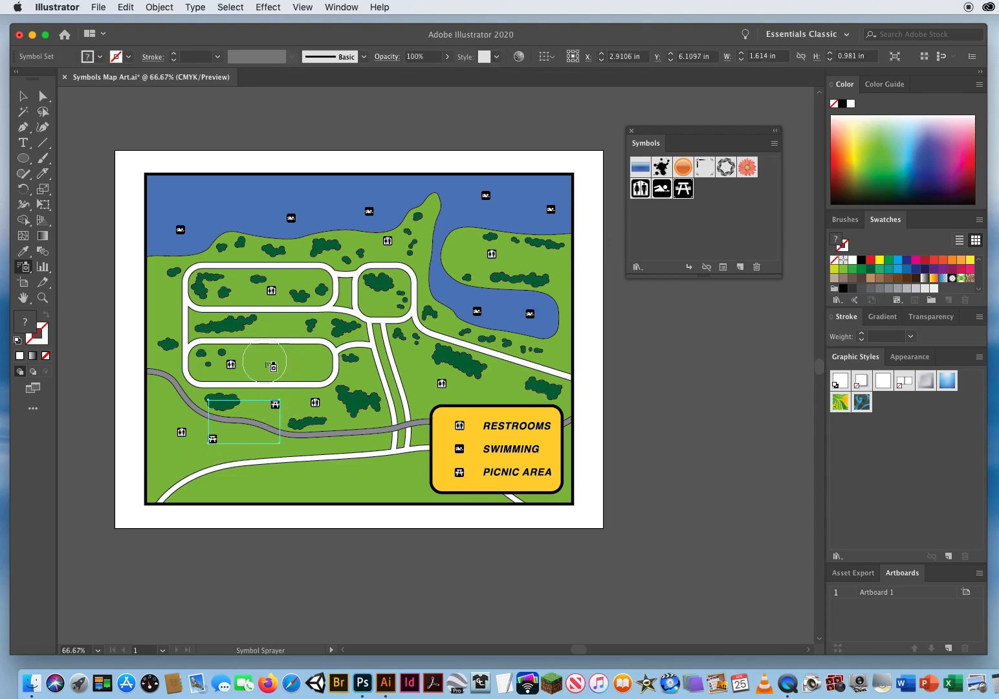
{"action": "mouse_move", "coordinate": [271, 366]}
{"action": "left_mouse_down"}
{"action": "mouse_move", "coordinate": [322, 364]}
{"action": "mouse_move", "coordinate": [263, 361]}
{"action": "left_mouse_up"}
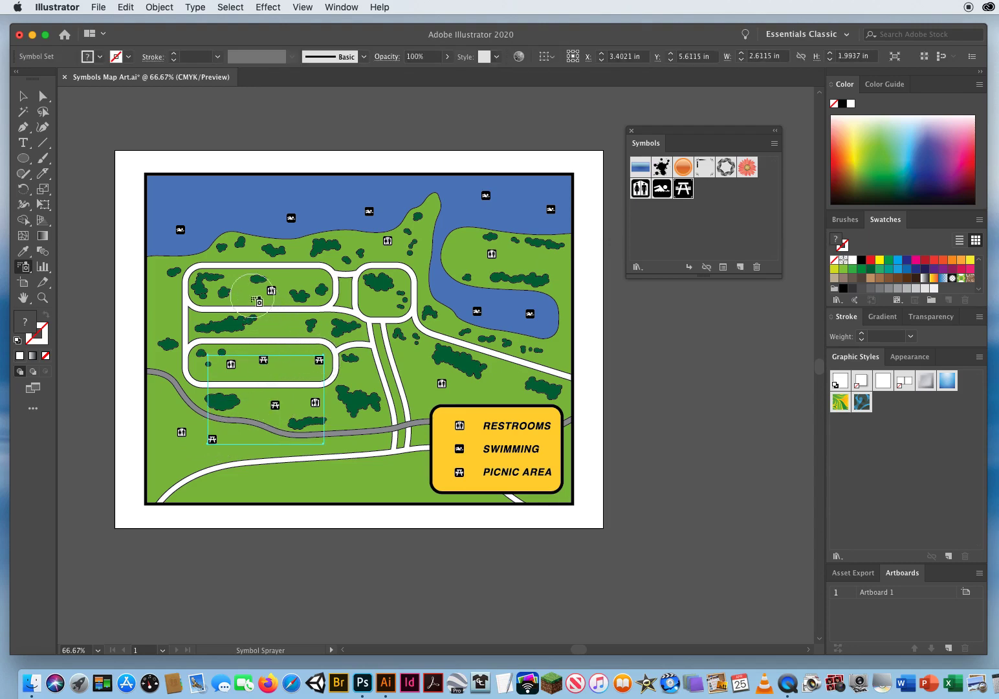
{"action": "left_click_drag", "start_coordinate": [254, 300], "coordinate": [248, 291]}
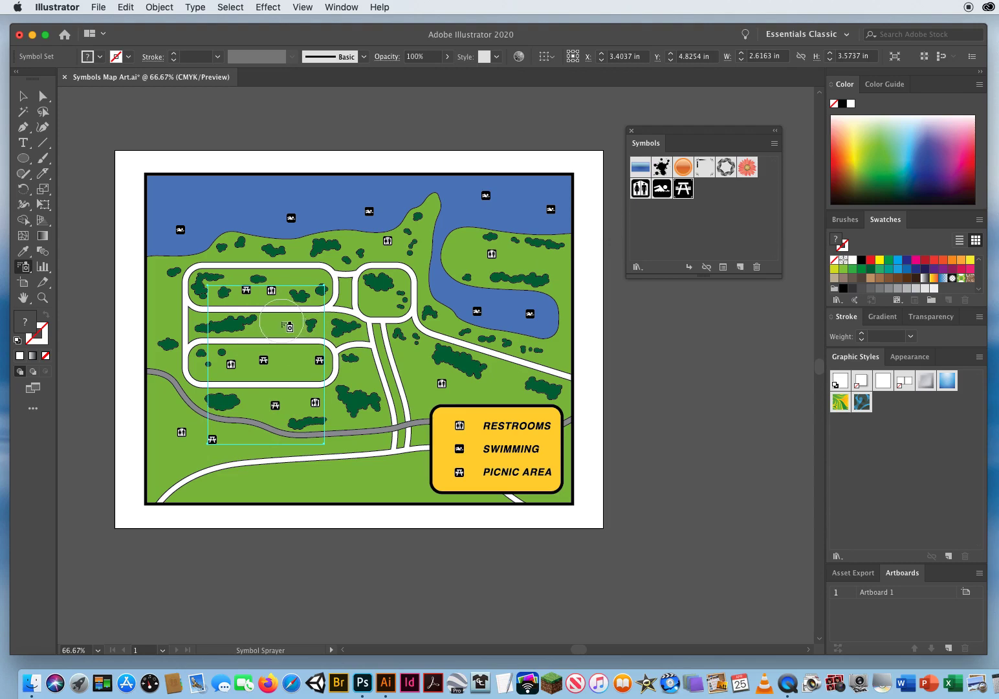
{"action": "left_click_drag", "start_coordinate": [289, 325], "coordinate": [380, 299]}
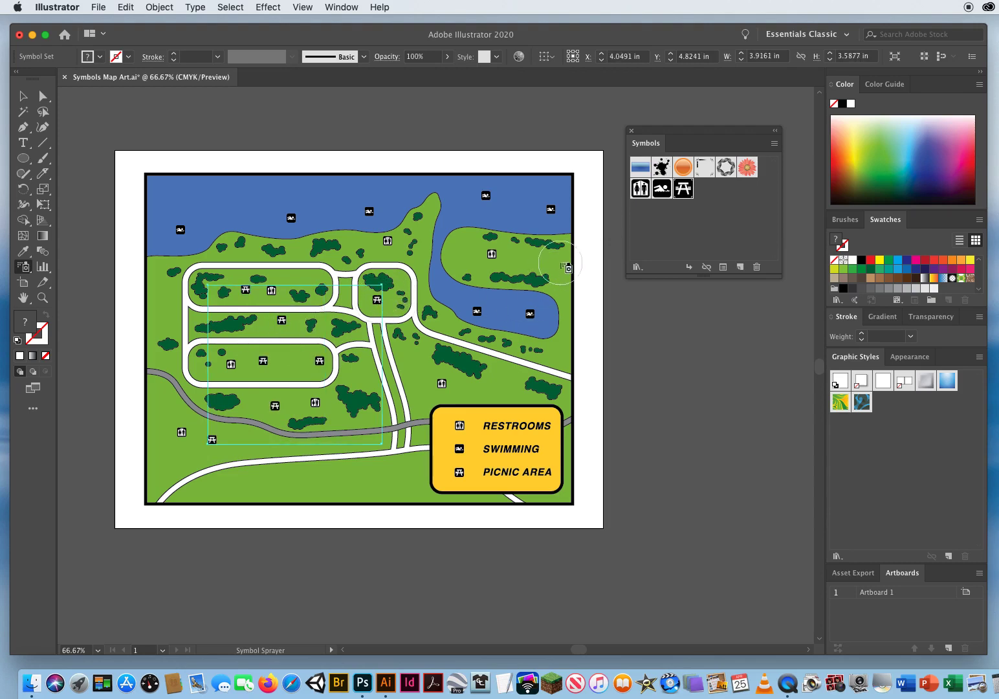
{"action": "mouse_move", "coordinate": [563, 265]}
{"action": "left_mouse_down"}
{"action": "mouse_move", "coordinate": [557, 262]}
{"action": "mouse_move", "coordinate": [511, 385]}
{"action": "mouse_move", "coordinate": [417, 370]}
{"action": "left_mouse_up"}
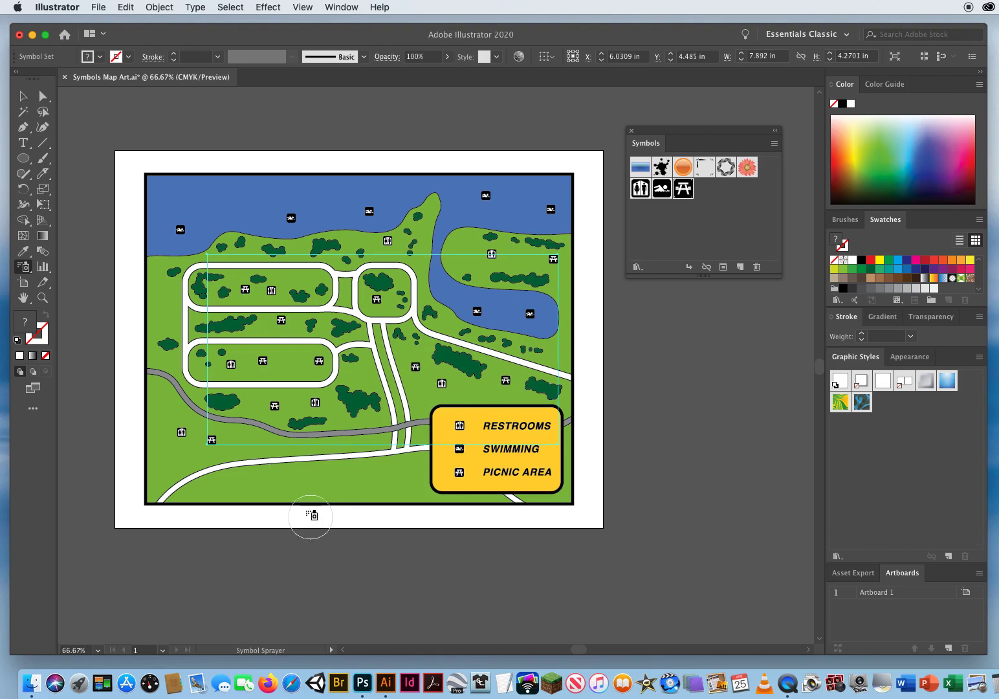
{"action": "left_click_drag", "start_coordinate": [170, 305], "coordinate": [167, 309]}
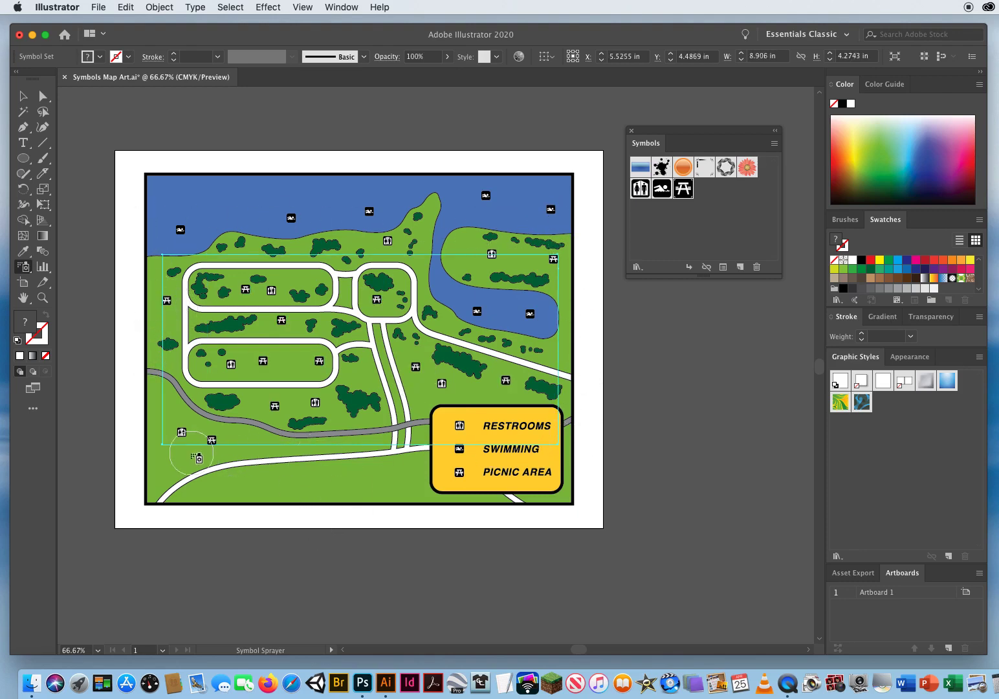
{"action": "left_click", "coordinate": [24, 96]}
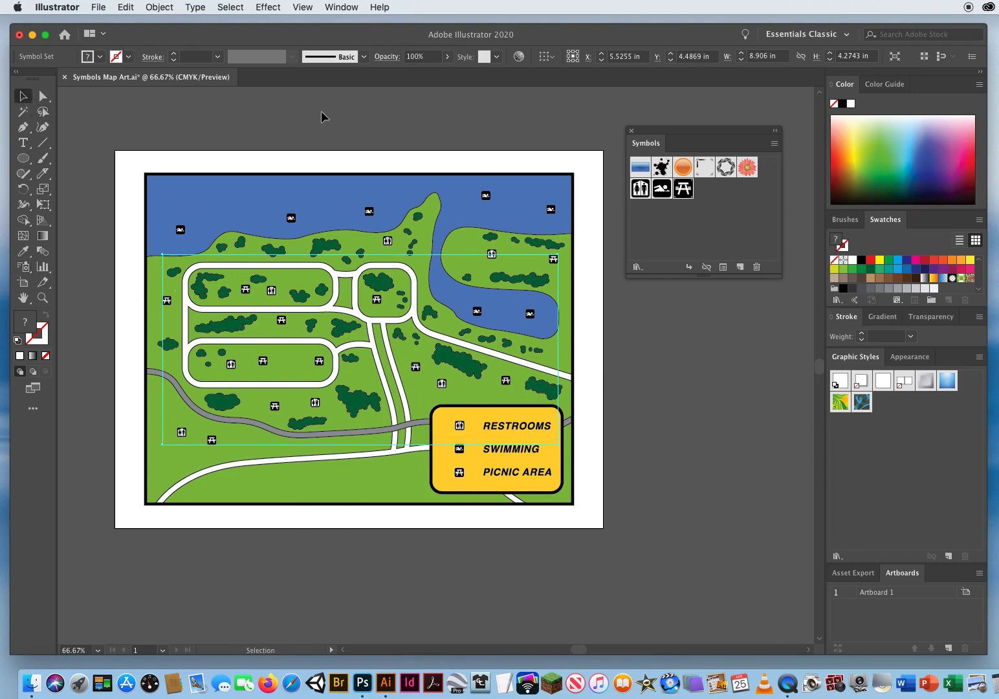
{"action": "left_click", "coordinate": [313, 157]}
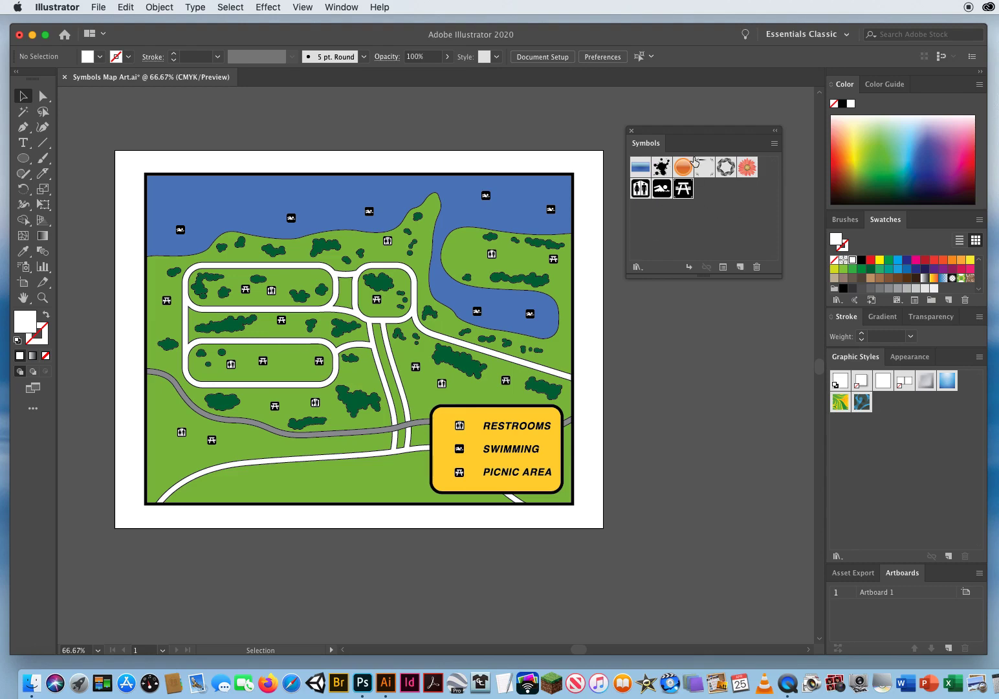
- Place one Restrooms, one Swimming and one Picnic Area symbol in a column on the white margin beside the map
{"action": "left_click_drag", "start_coordinate": [670, 130], "coordinate": [702, 129]}
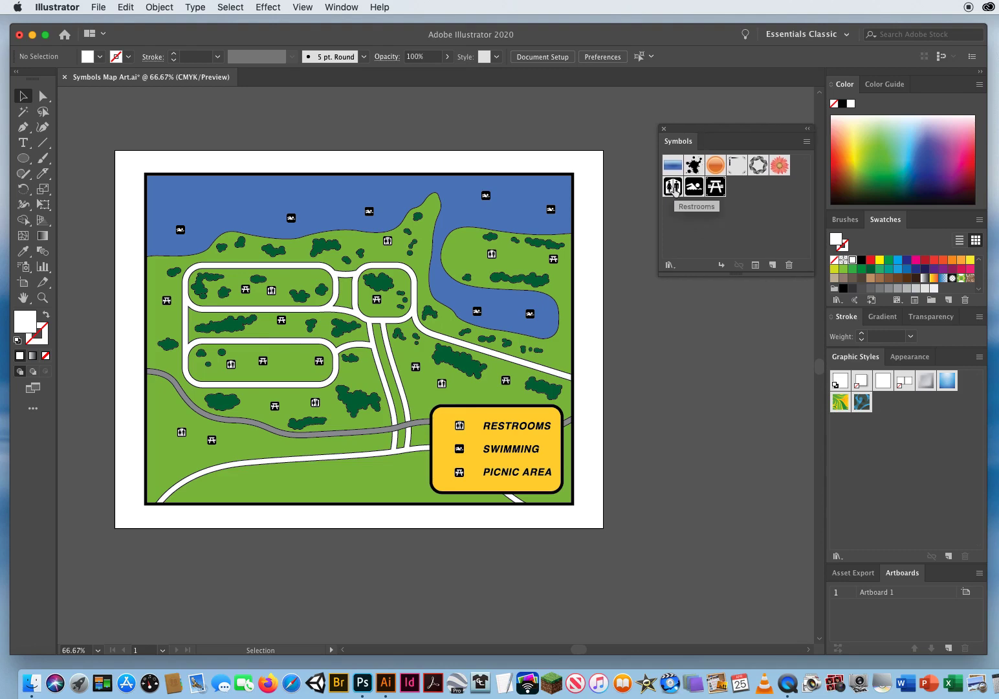
{"action": "left_click_drag", "start_coordinate": [673, 189], "coordinate": [591, 214]}
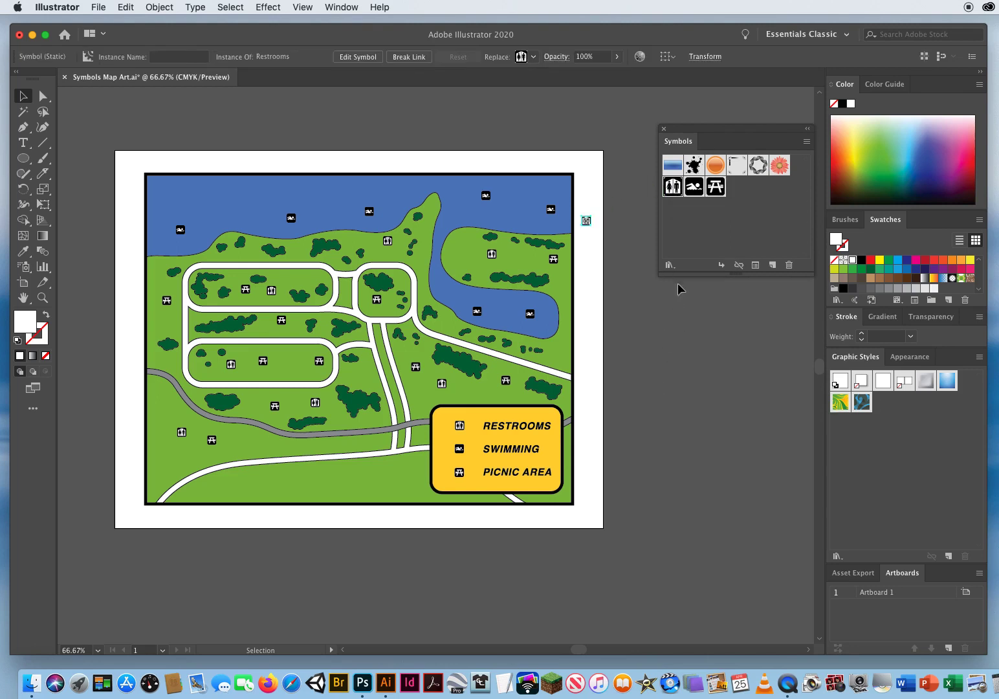
{"action": "left_click", "coordinate": [625, 283]}
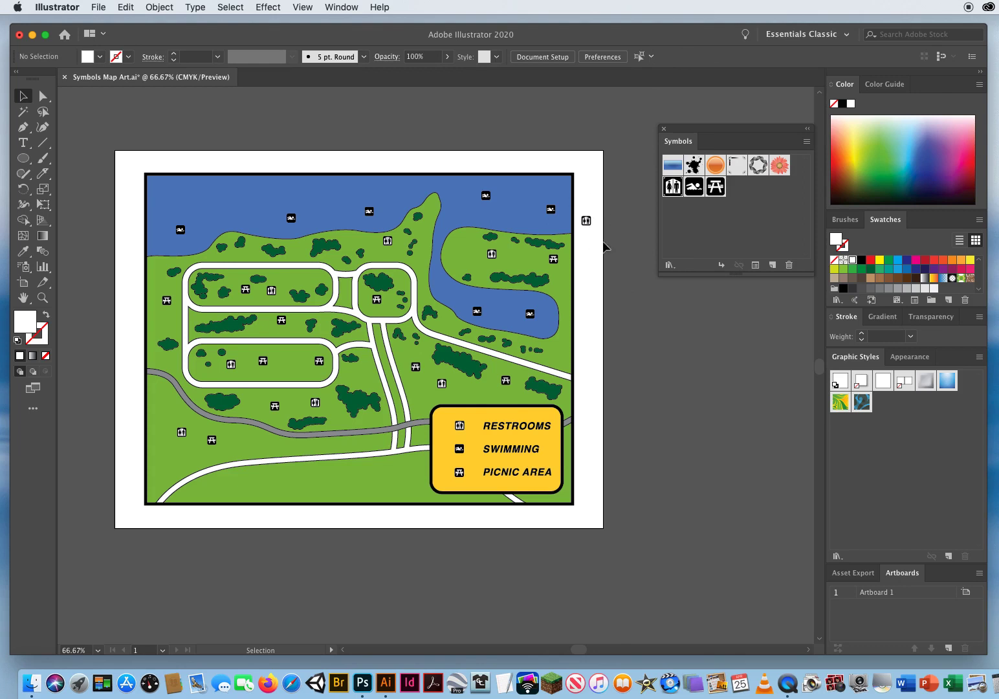
{"action": "left_click_drag", "start_coordinate": [694, 187], "coordinate": [589, 237]}
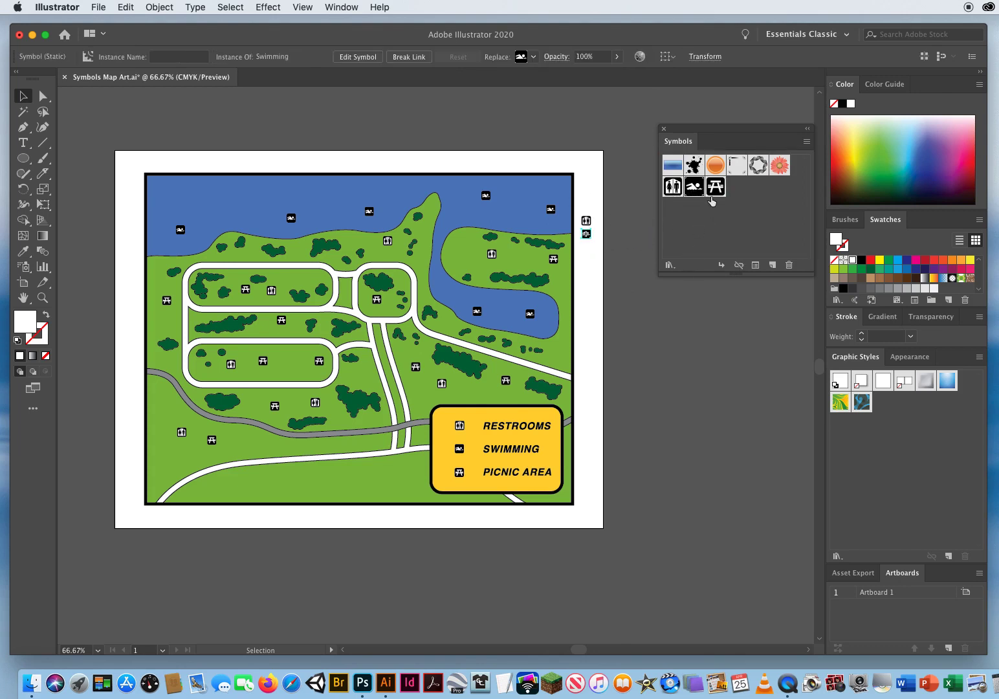
{"action": "left_click_drag", "start_coordinate": [715, 193], "coordinate": [586, 248]}
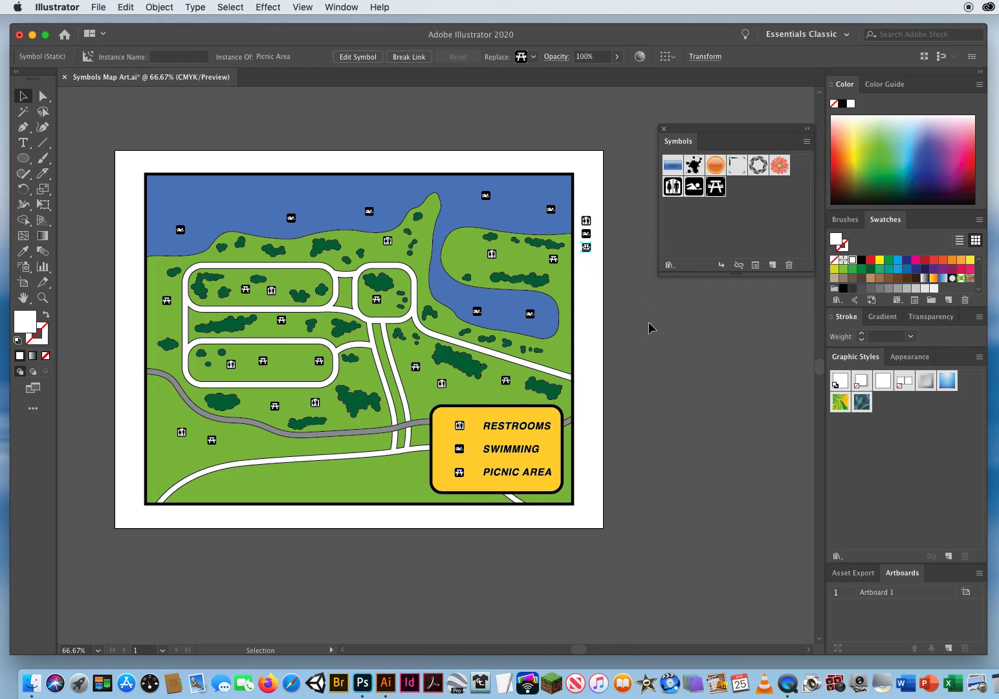
{"action": "left_click", "coordinate": [649, 321]}
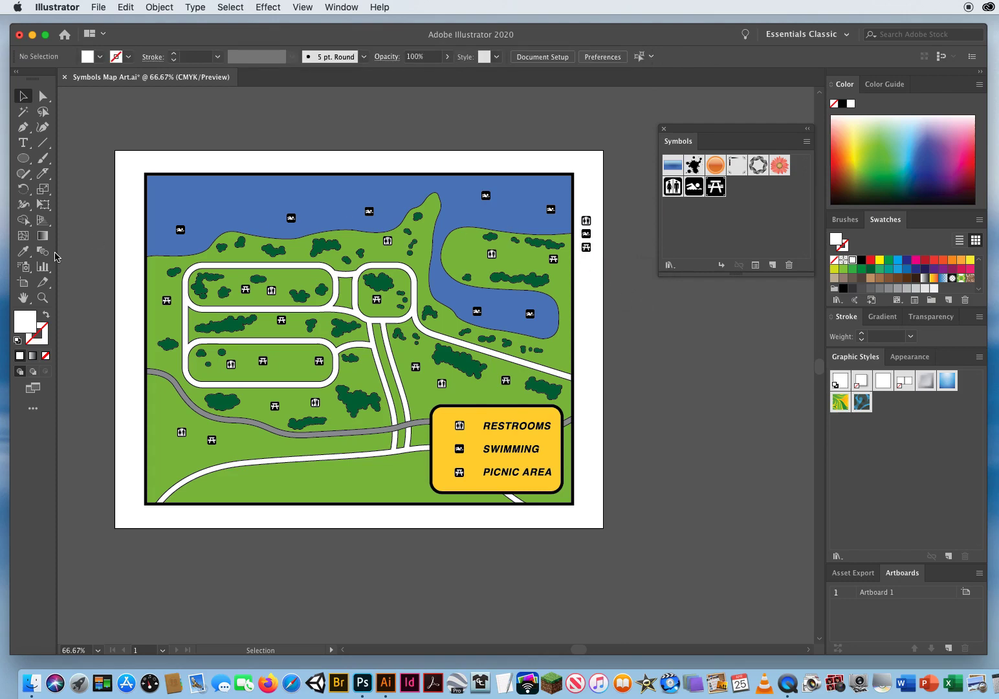
- Magnify the three symbols in the white margin to 800% for a closer look, keeping the symbol library clear of them
{"action": "left_click", "coordinate": [42, 298]}
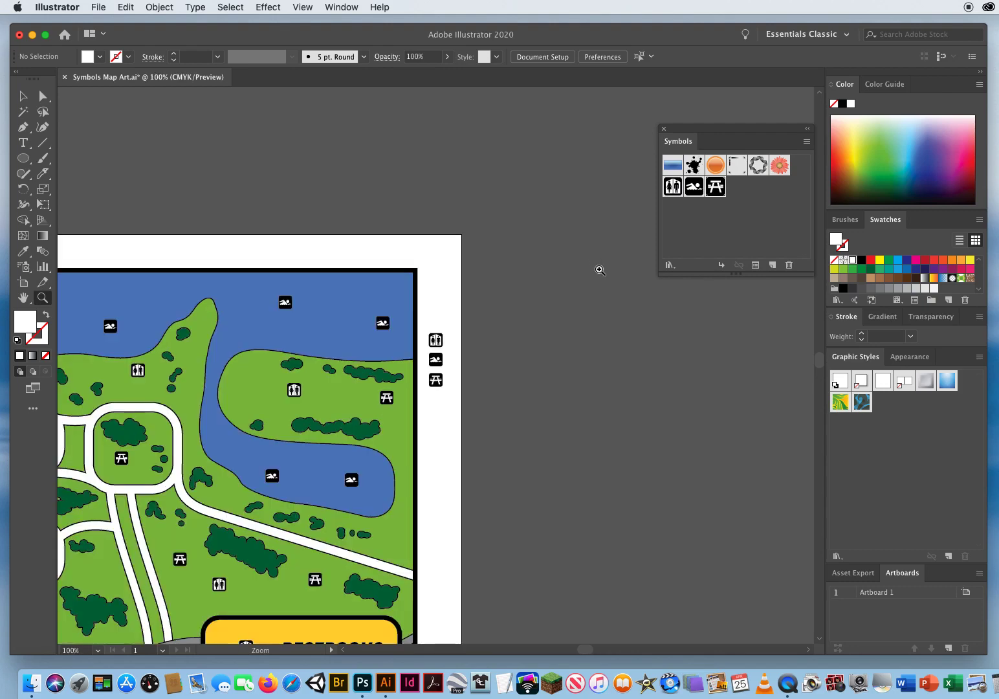
{"action": "left_click", "coordinate": [598, 230]}
{"action": "left_click", "coordinate": [455, 348]}
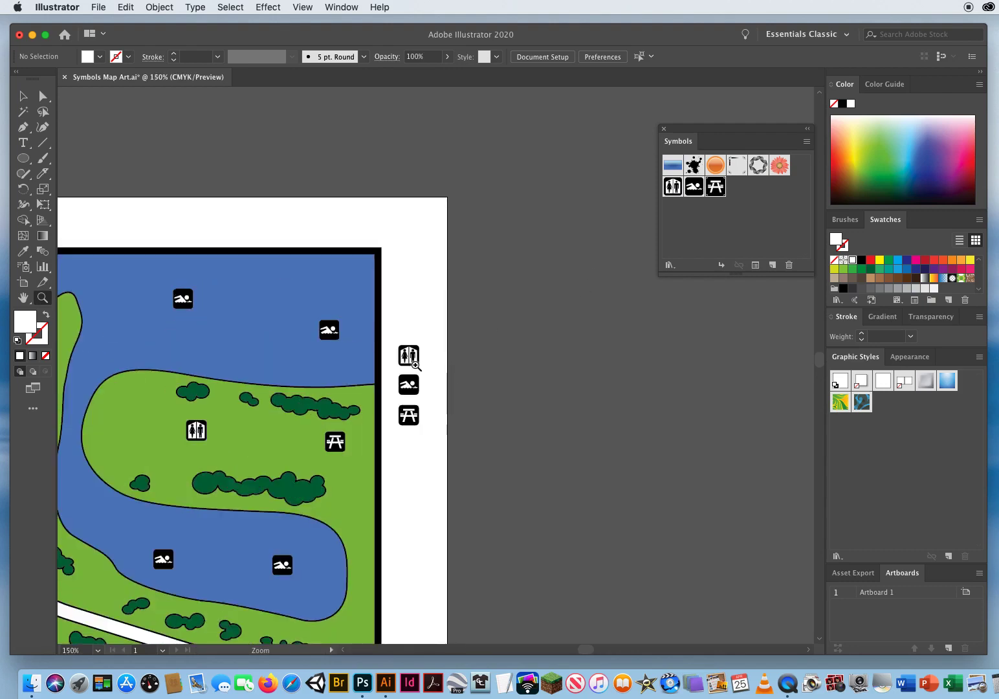
{"action": "left_click", "coordinate": [461, 381]}
{"action": "left_click", "coordinate": [434, 386]}
{"action": "left_click", "coordinate": [444, 380]}
{"action": "left_click", "coordinate": [443, 382]}
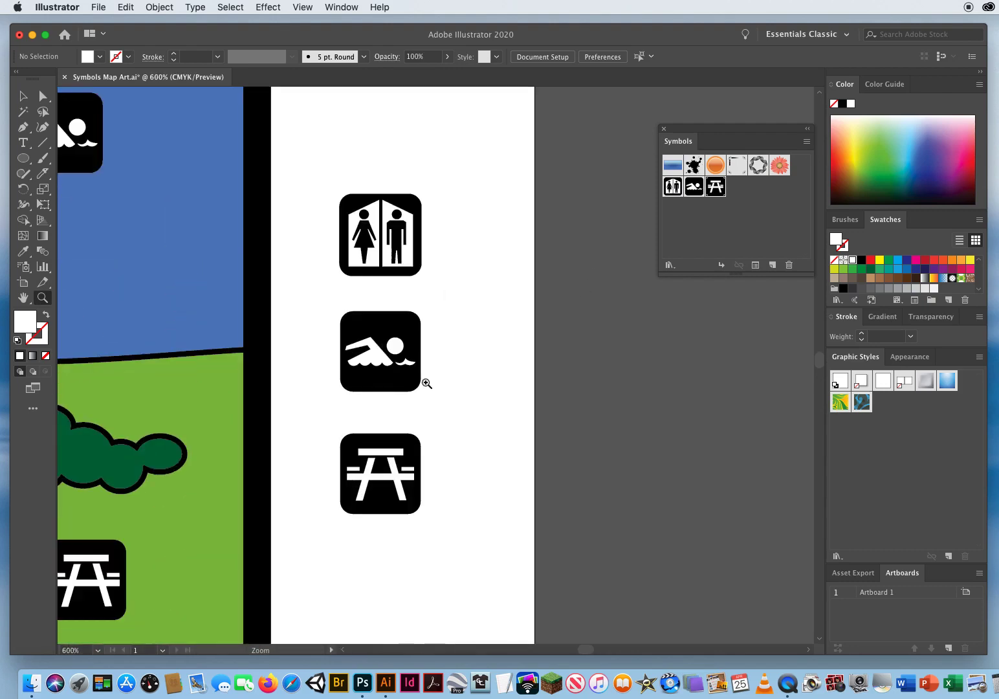
{"action": "left_click", "coordinate": [422, 381]}
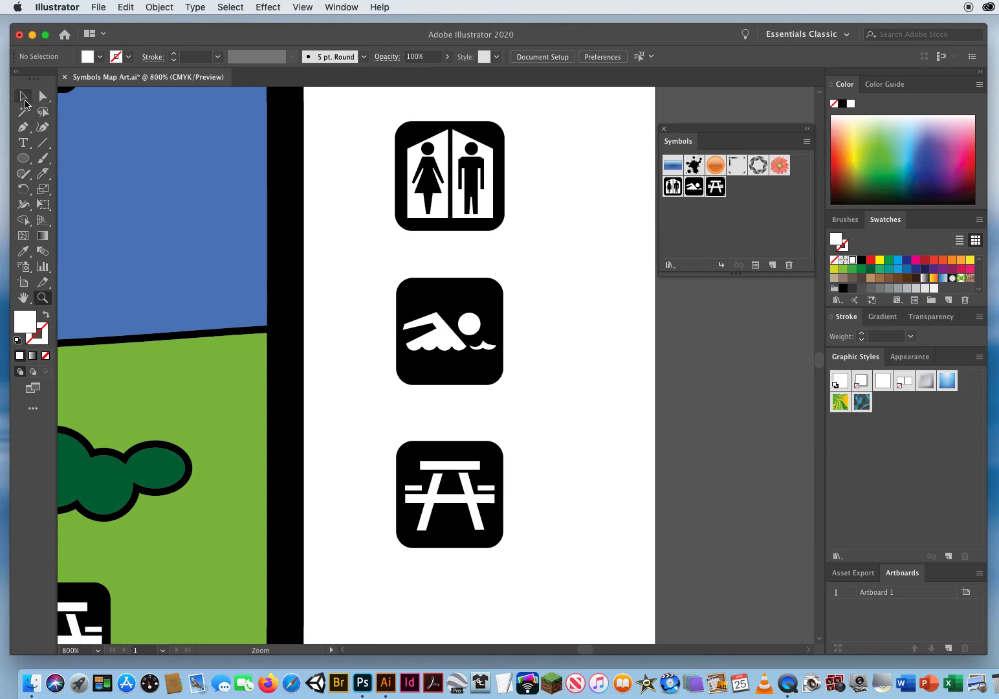
{"action": "key", "text": "v"}
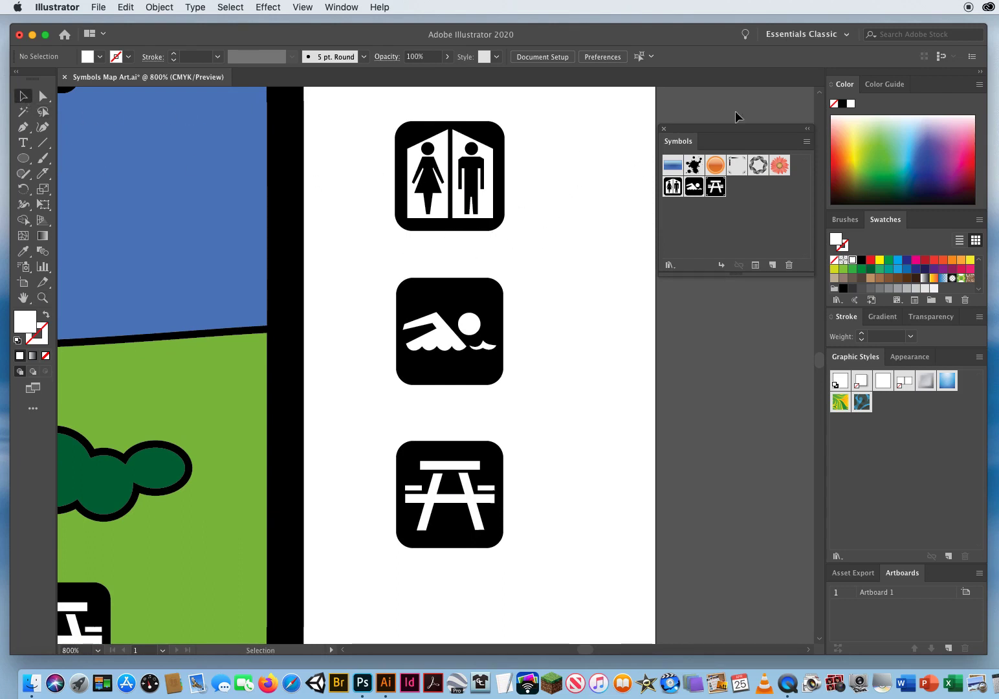
{"action": "left_click_drag", "start_coordinate": [716, 133], "coordinate": [675, 133]}
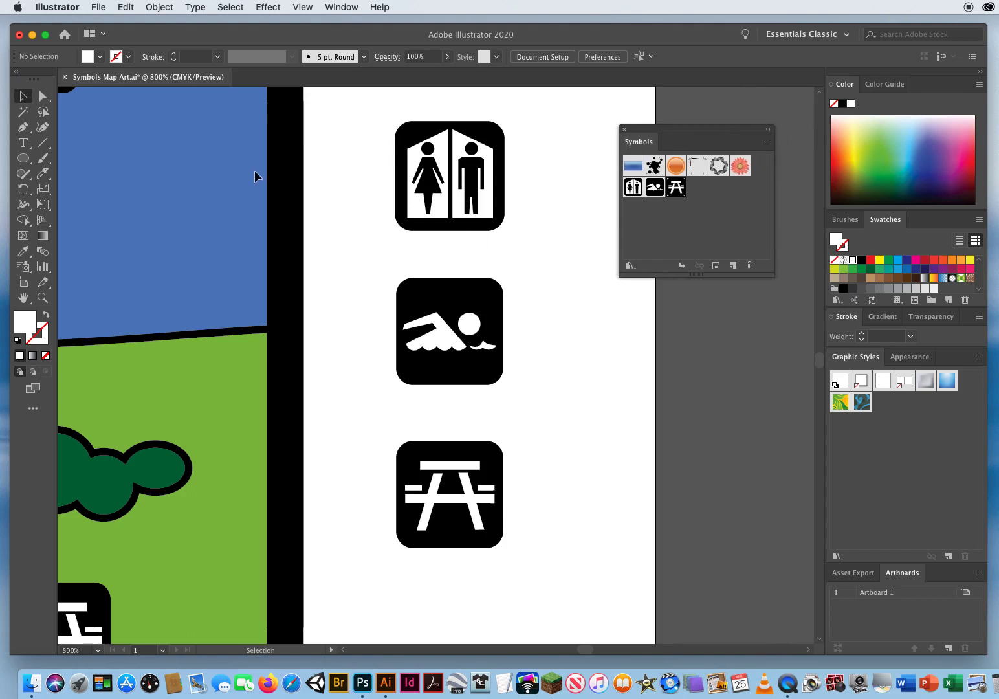
- Try to recolor the enlarged restroom symbol in the margin with a red fill
{"action": "left_click", "coordinate": [427, 162]}
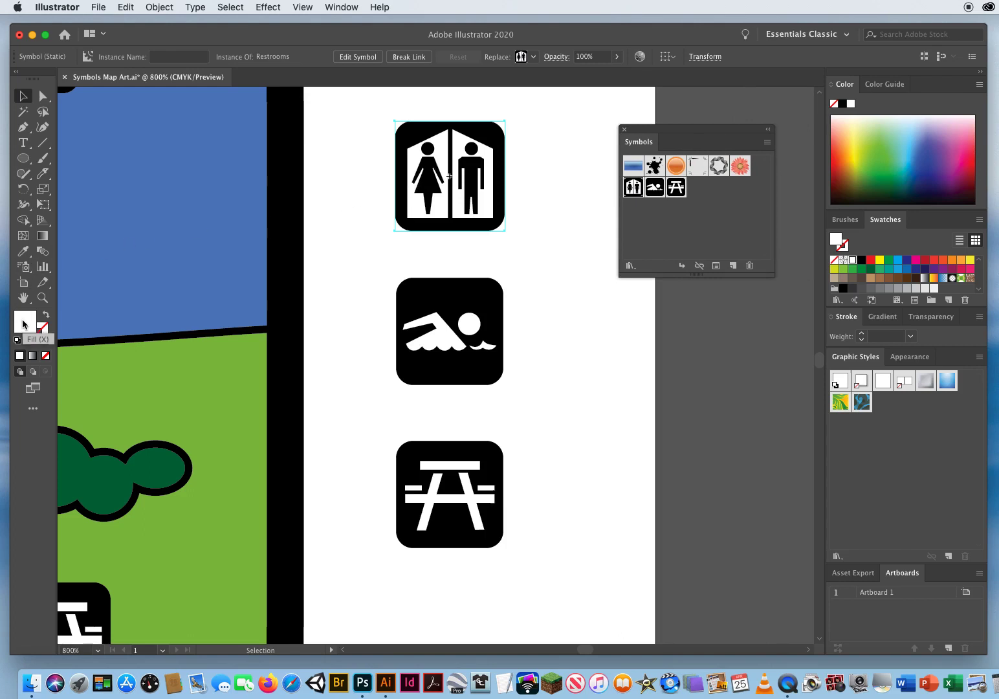
{"action": "key", "text": "x"}
{"action": "left_click", "coordinate": [870, 259]}
{"action": "left_click", "coordinate": [568, 304]}
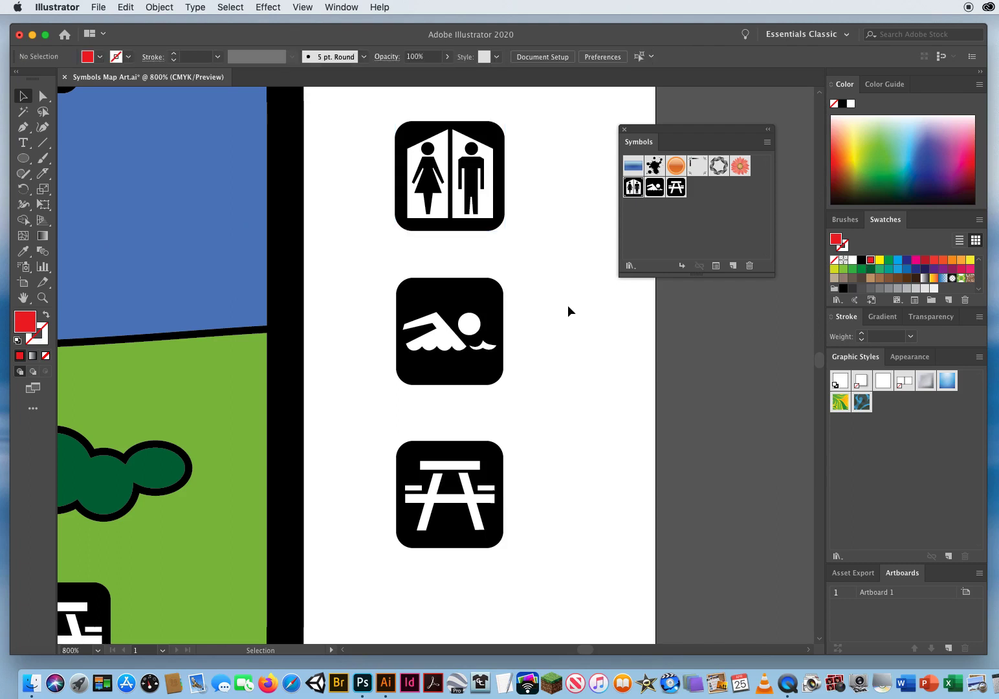
{"action": "left_click", "coordinate": [453, 186]}
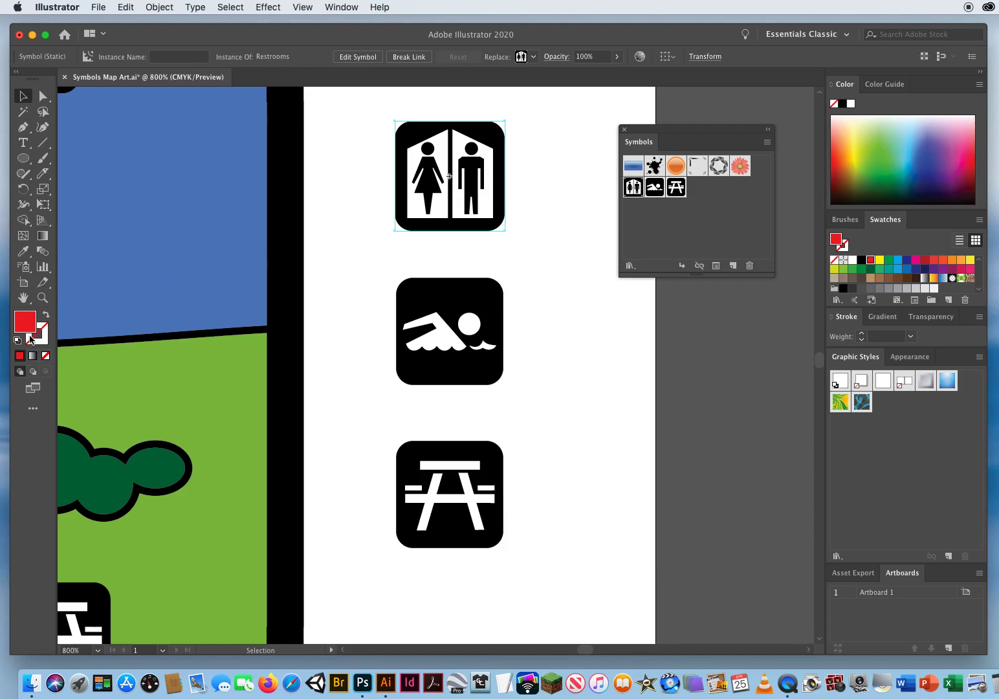
{"action": "left_click", "coordinate": [578, 336]}
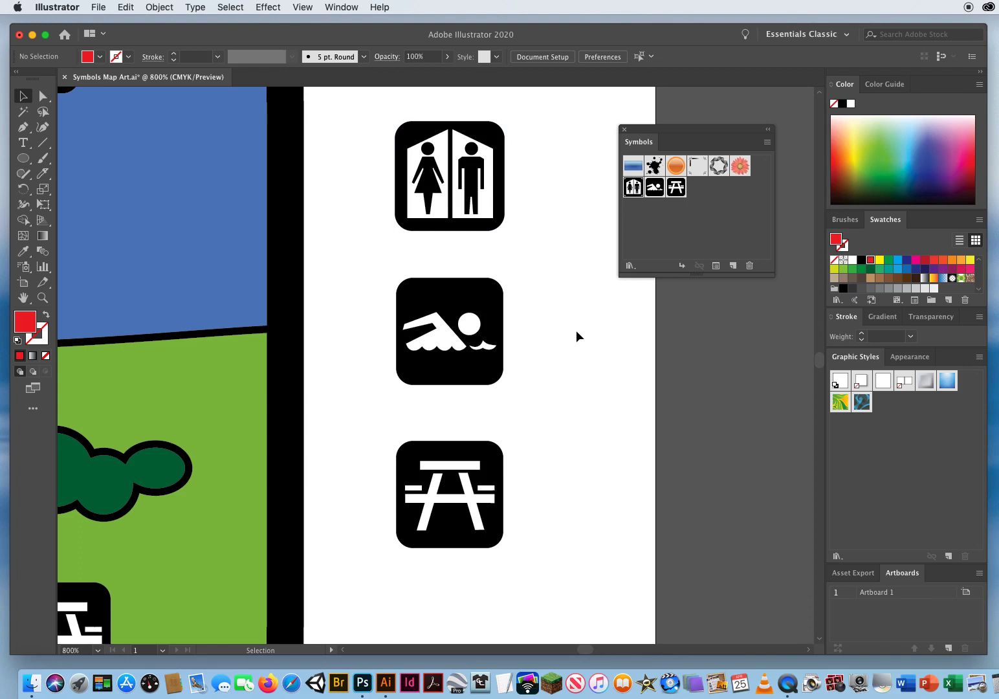
- Expand the restroom symbol in the margin into editable shapes
{"action": "left_click_drag", "start_coordinate": [560, 128], "coordinate": [361, 202]}
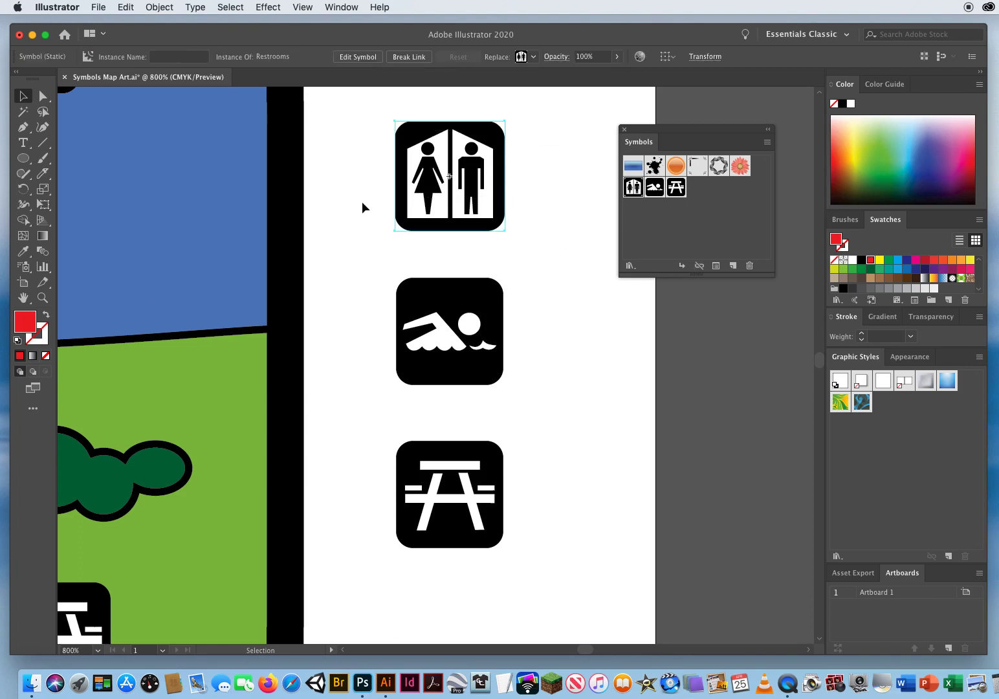
{"action": "left_click", "coordinate": [161, 7]}
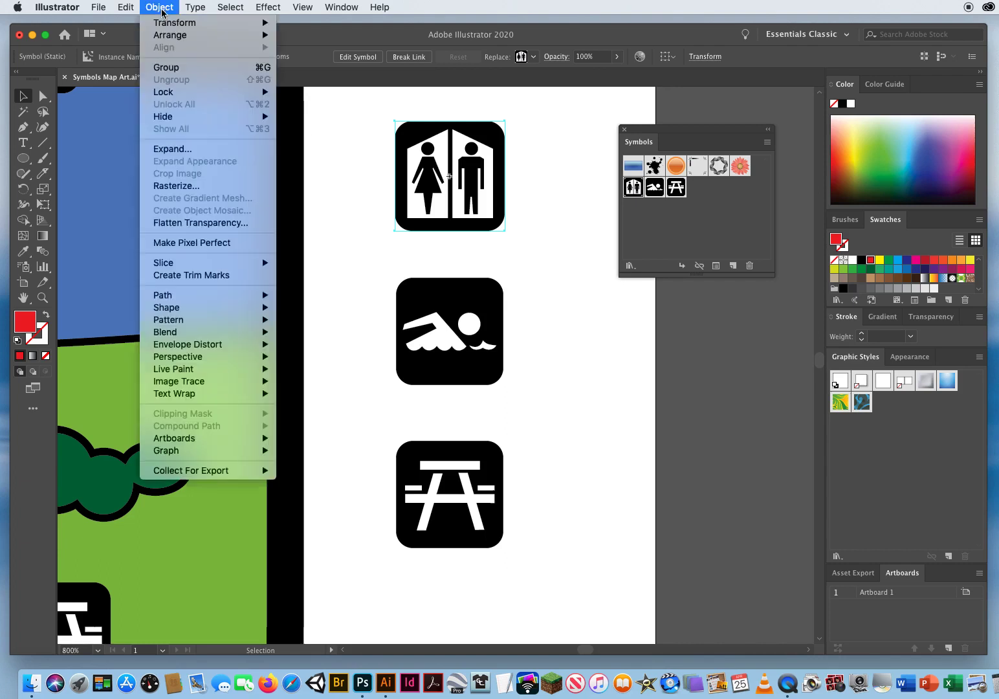
{"action": "left_click", "coordinate": [172, 149]}
{"action": "left_click", "coordinate": [685, 410]}
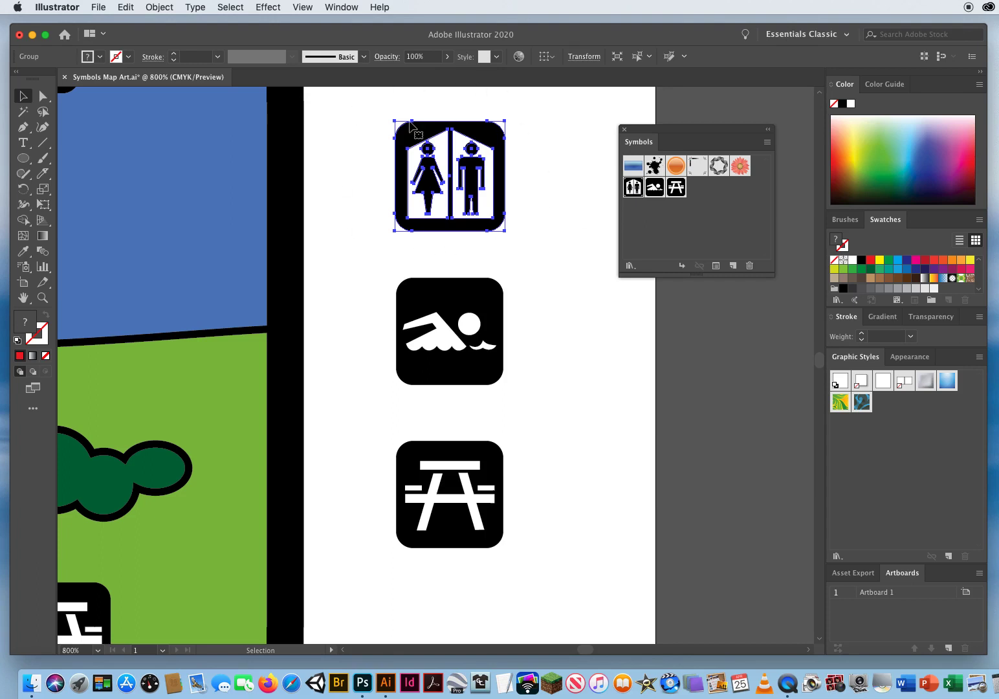
- Expand the swimming symbol in the margin into editable shapes
{"action": "left_click_drag", "start_coordinate": [570, 295], "coordinate": [378, 347]}
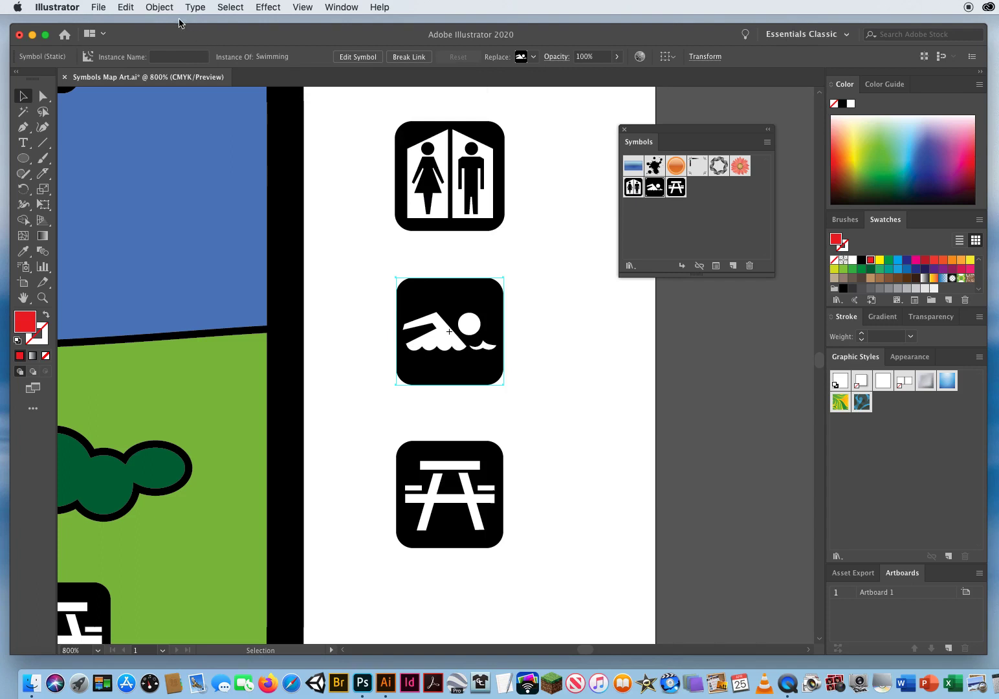
{"action": "left_click", "coordinate": [164, 8]}
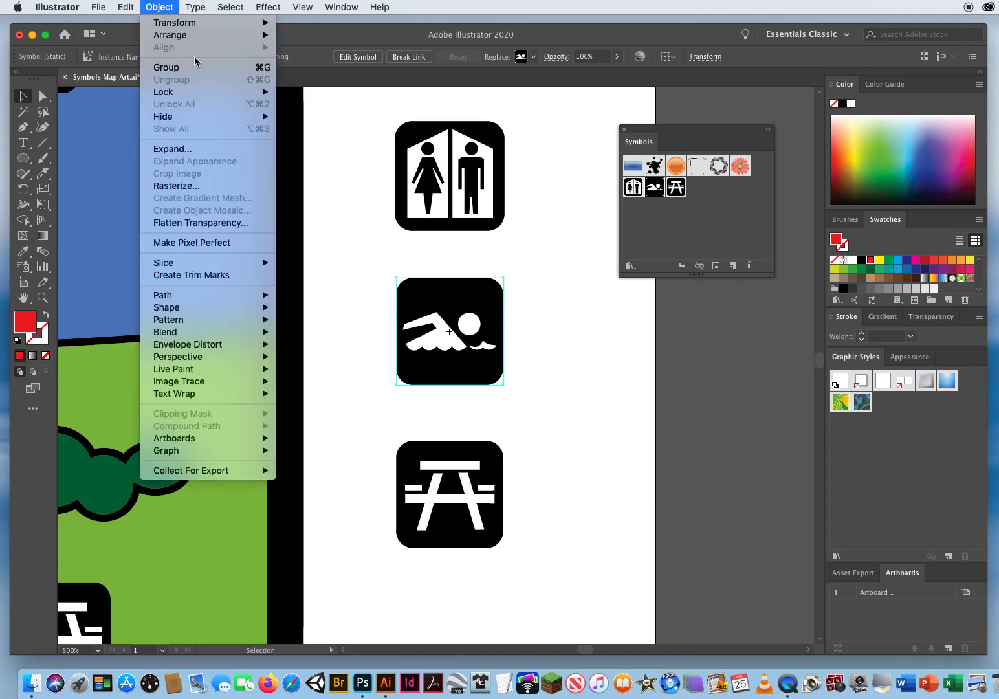
{"action": "left_click", "coordinate": [202, 150]}
{"action": "left_click", "coordinate": [666, 413]}
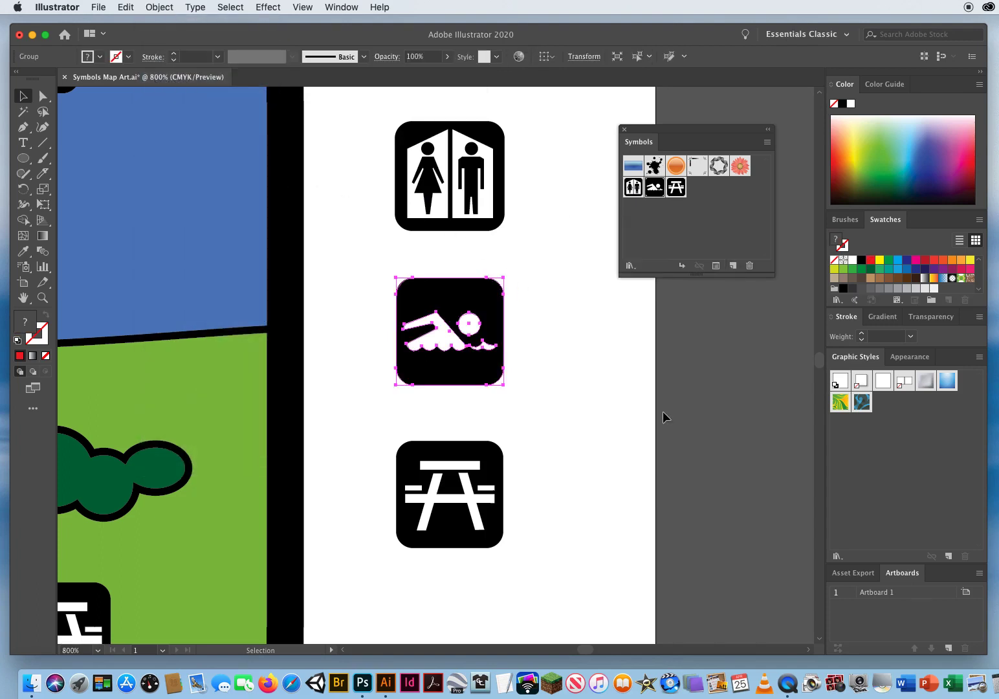
- Expand the picnic area symbol in the margin into editable shapes, with Object and Fill included
{"action": "left_click_drag", "start_coordinate": [572, 452], "coordinate": [355, 515]}
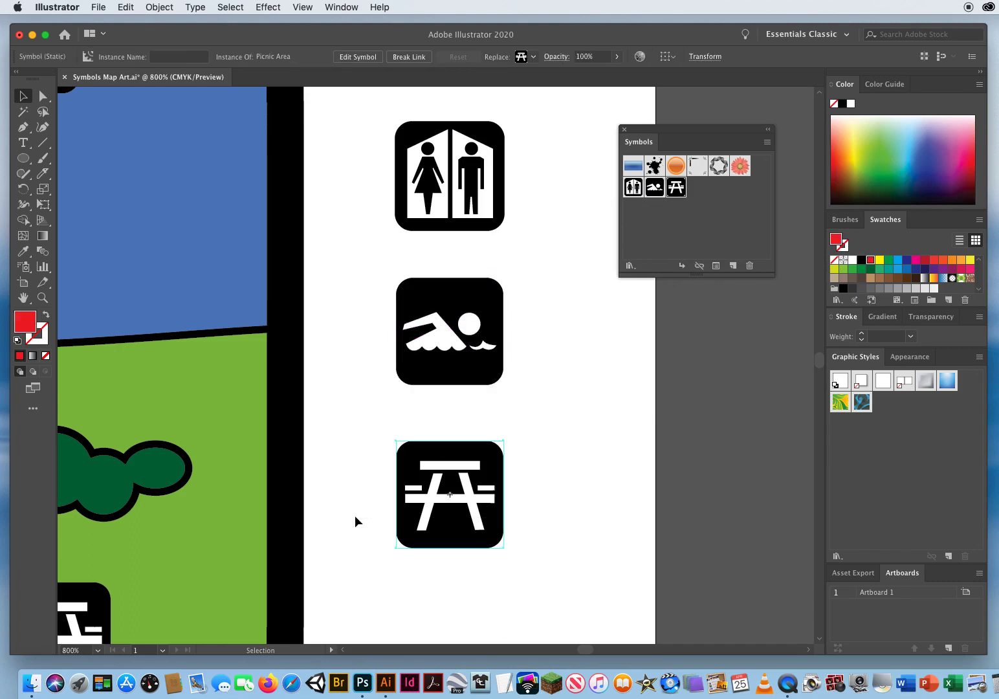
{"action": "left_click", "coordinate": [157, 7]}
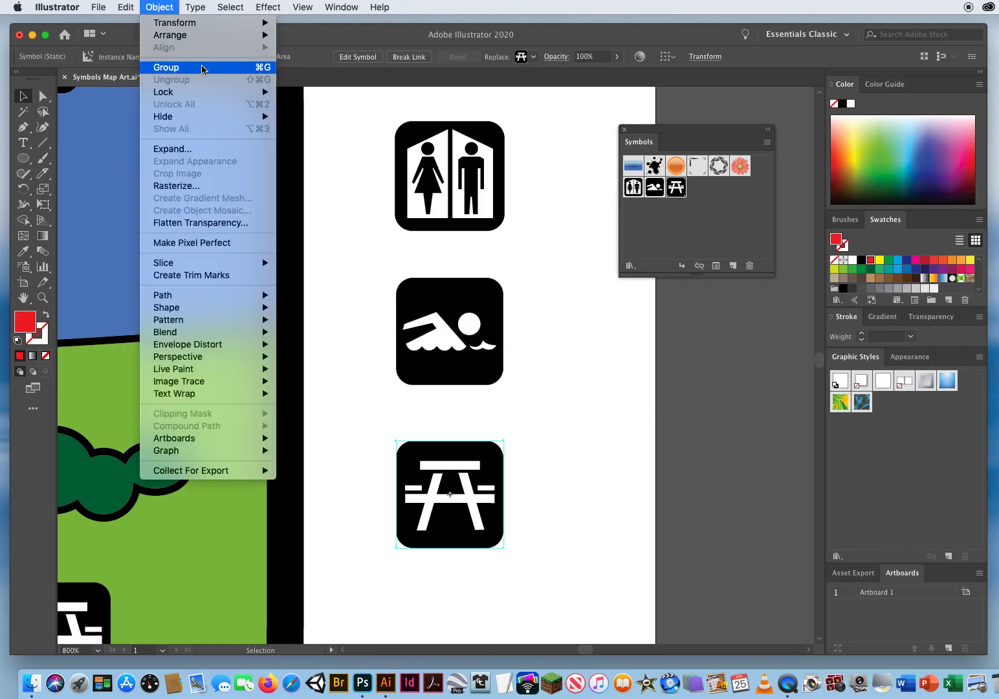
{"action": "left_click", "coordinate": [192, 150]}
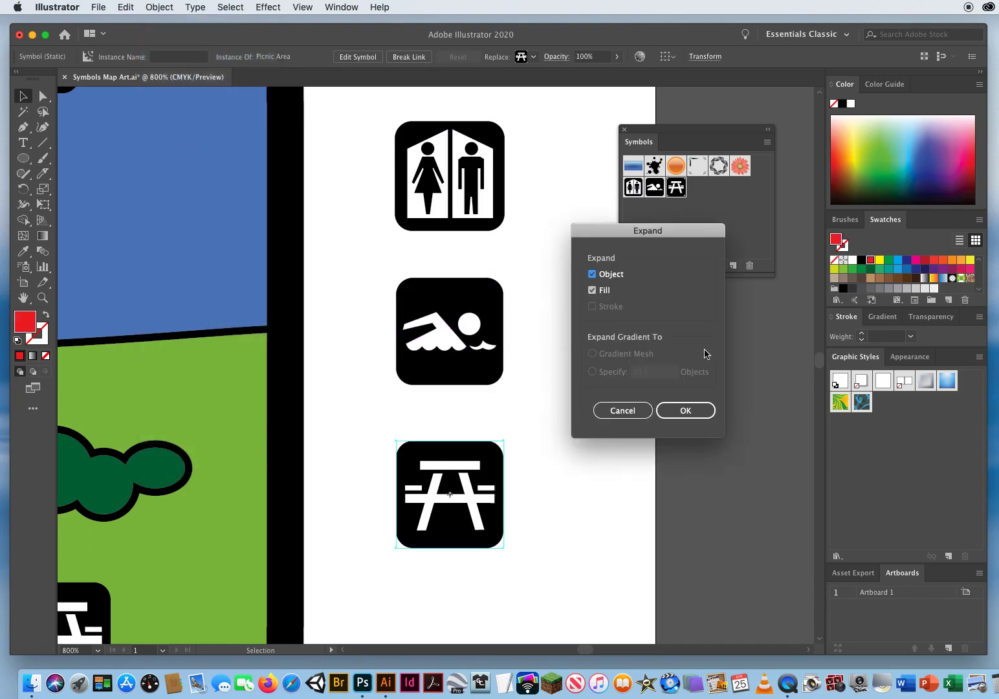
{"action": "left_click", "coordinate": [681, 412]}
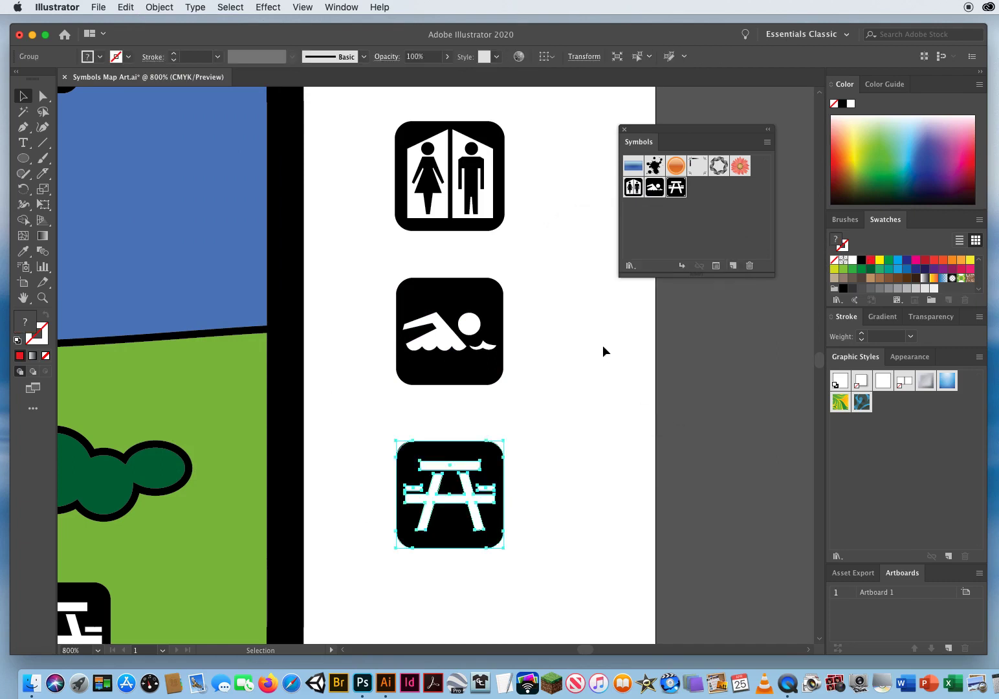
- Try filling the whole expanded restroom symbol group with red, and undo the fill
{"action": "left_click", "coordinate": [490, 230]}
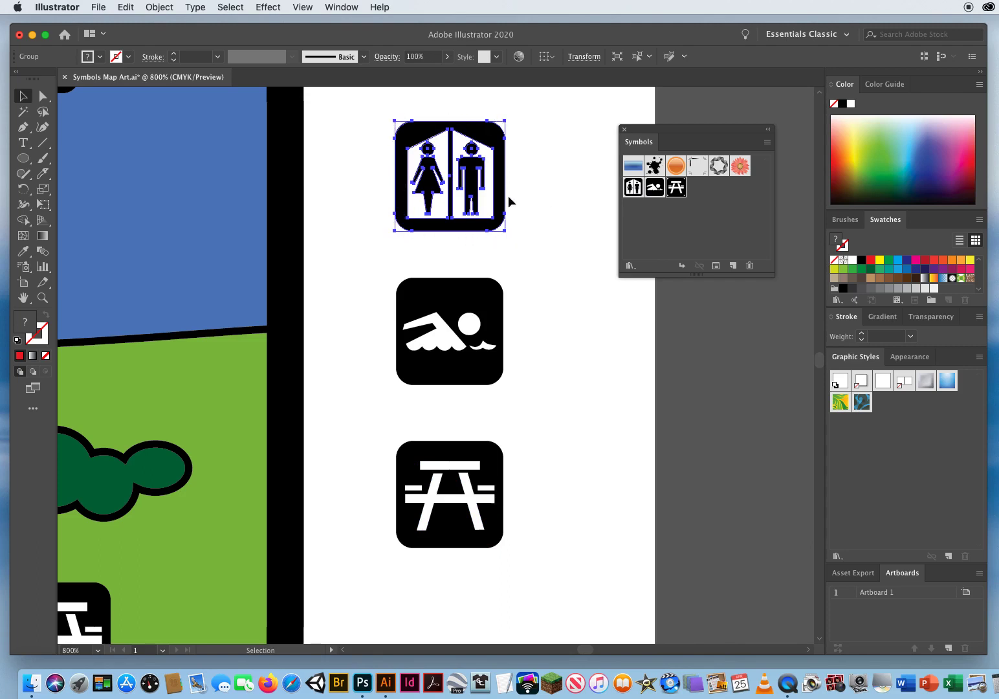
{"action": "left_click", "coordinate": [362, 251]}
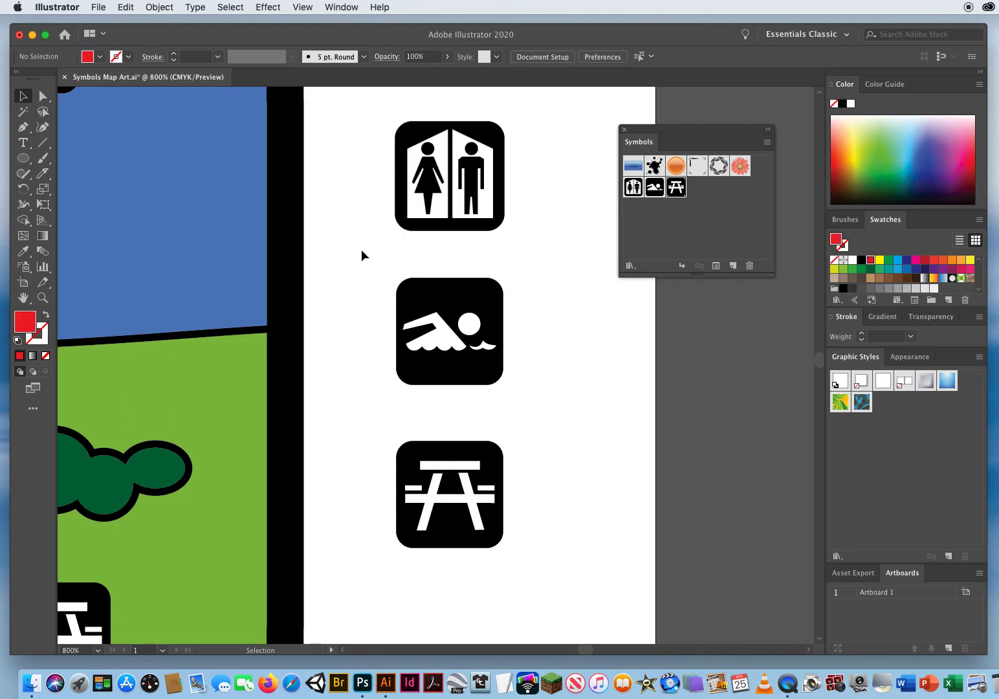
{"action": "left_click", "coordinate": [416, 135]}
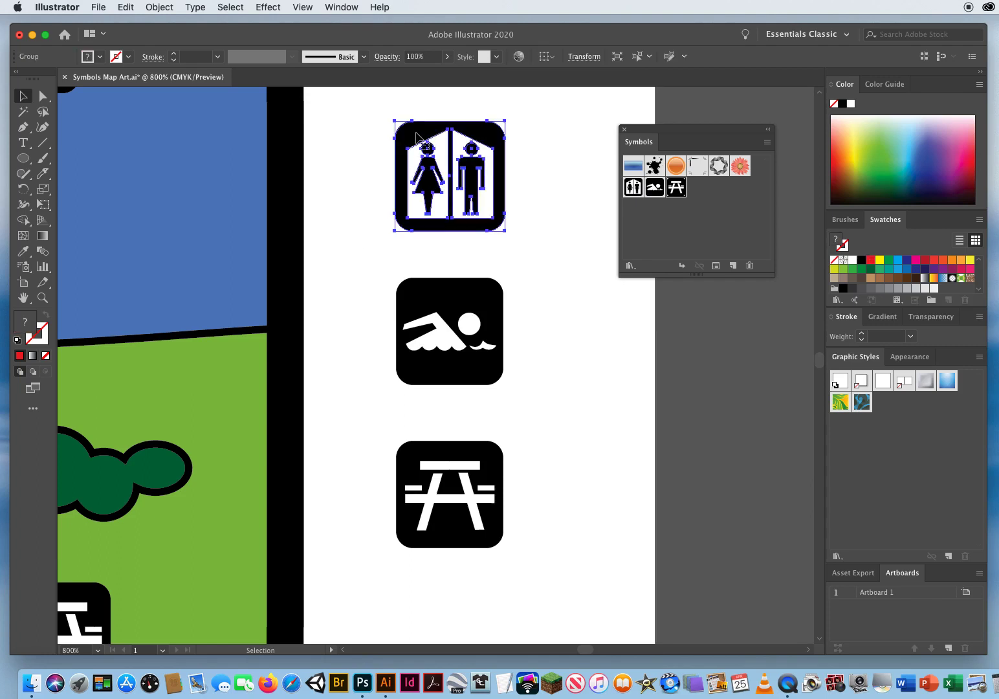
{"action": "left_click", "coordinate": [870, 260]}
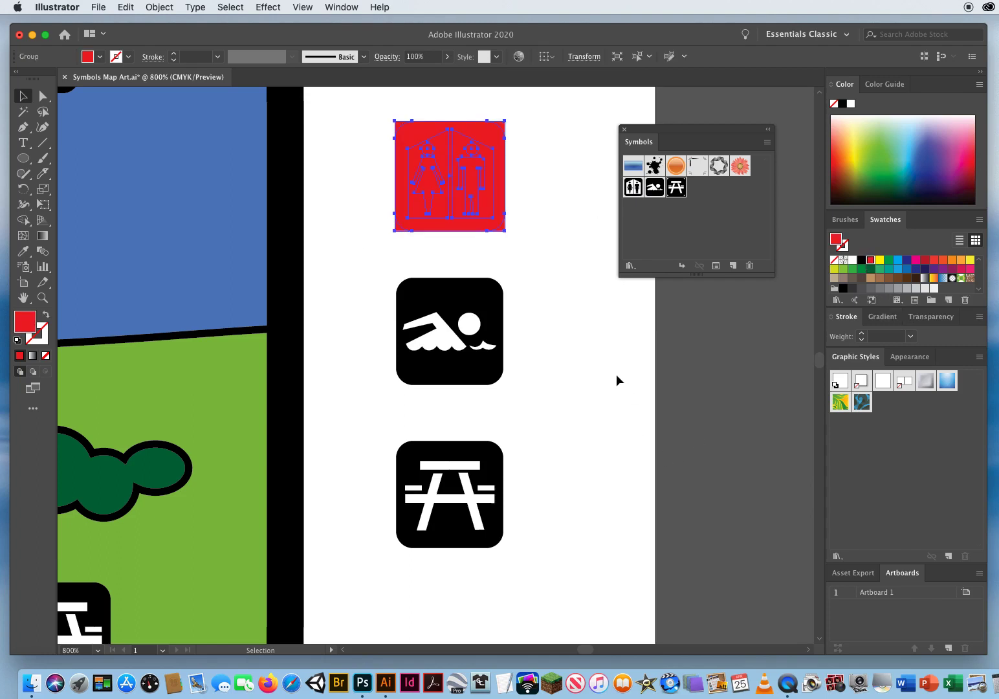
{"action": "left_click", "coordinate": [615, 373]}
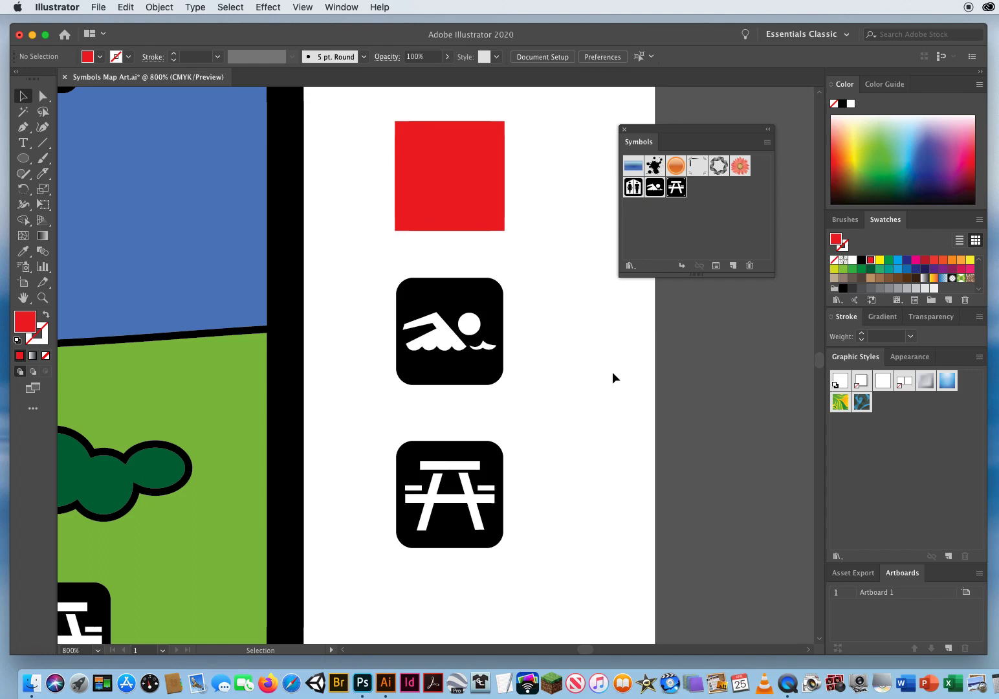
{"action": "left_click", "coordinate": [125, 7]}
{"action": "left_click", "coordinate": [149, 23]}
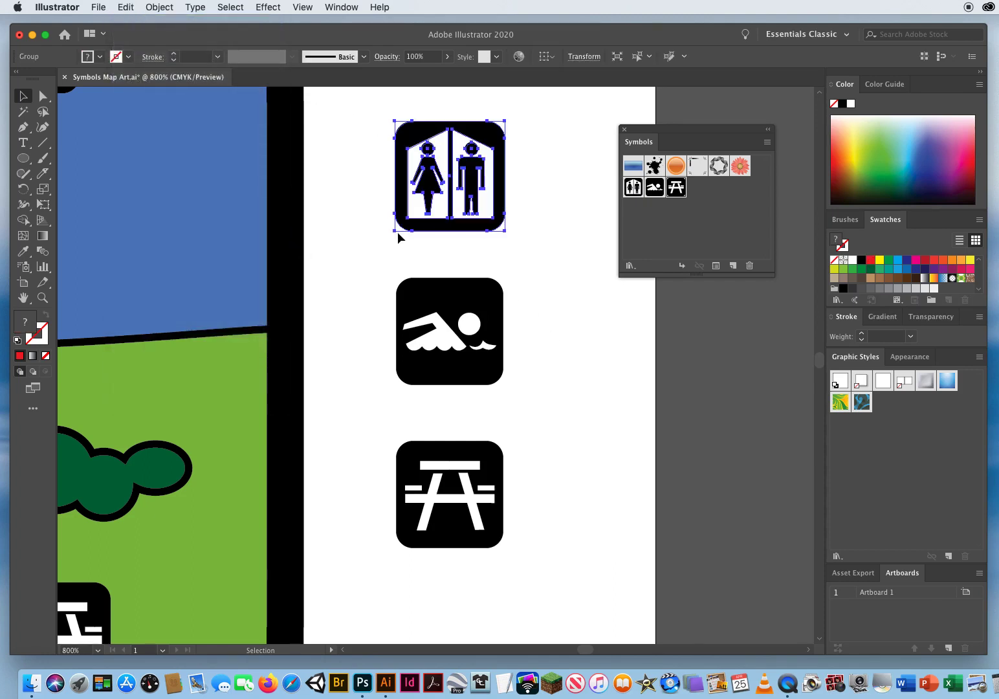
{"action": "left_click", "coordinate": [387, 254]}
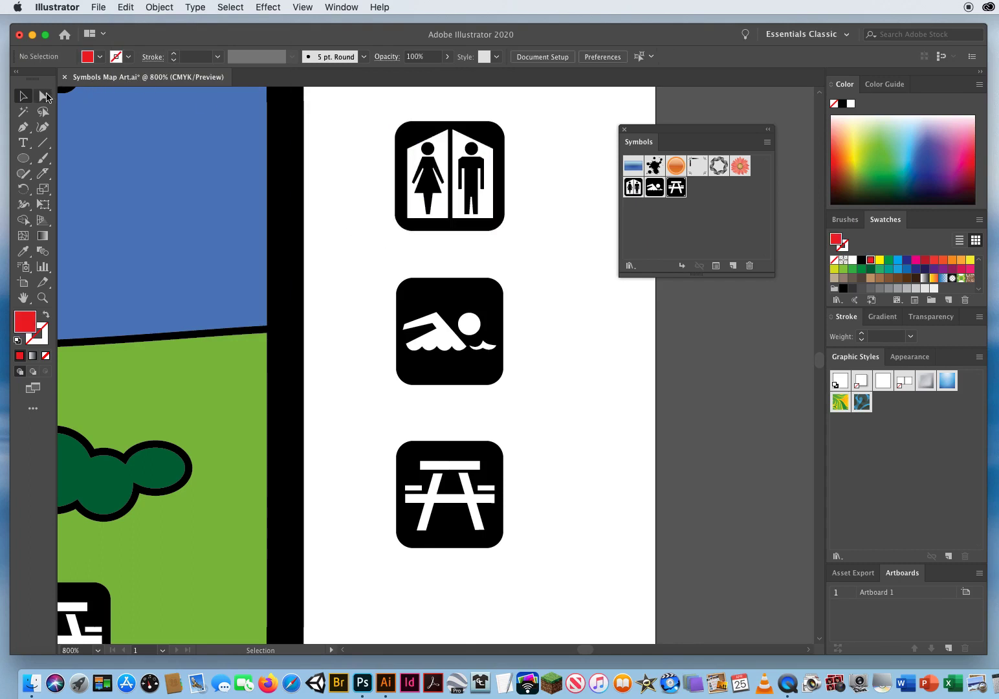
- Delete the invisible square bounding paths around the expanded restroom, swimming and picnic symbols, using direct selection
{"action": "left_click", "coordinate": [43, 96]}
{"action": "left_click", "coordinate": [506, 231]}
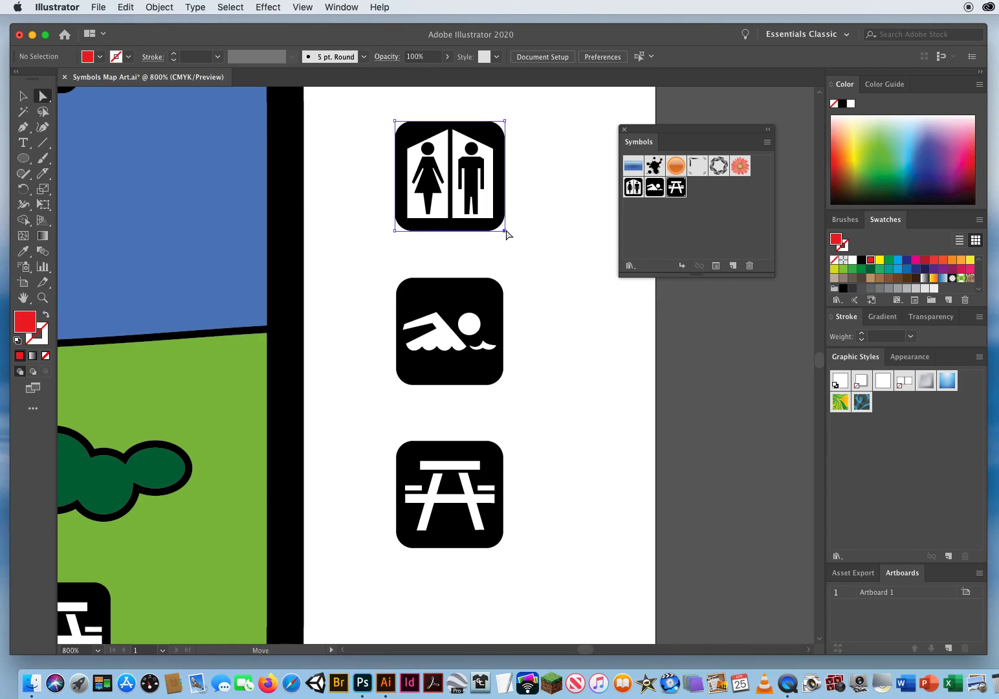
{"action": "left_click", "coordinate": [507, 232]}
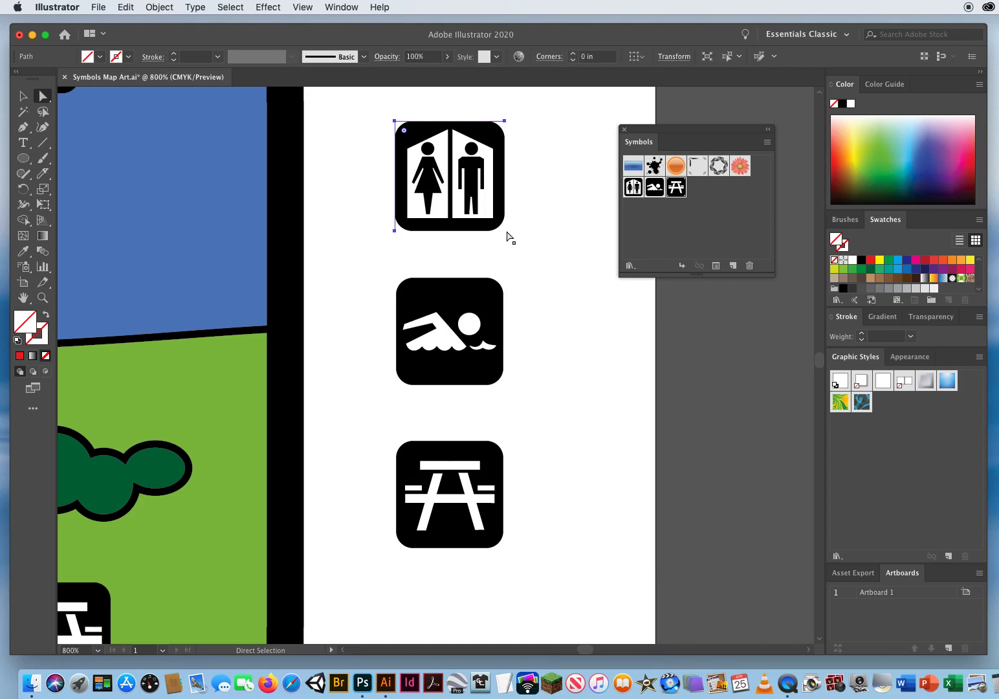
{"action": "left_click", "coordinate": [504, 386]}
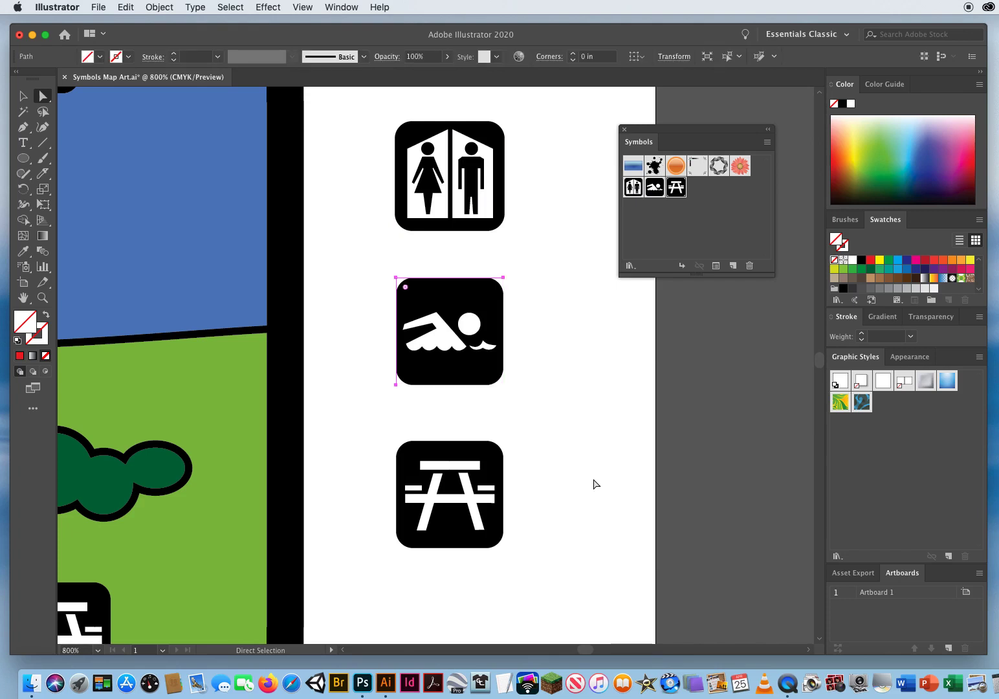
{"action": "left_click", "coordinate": [595, 484]}
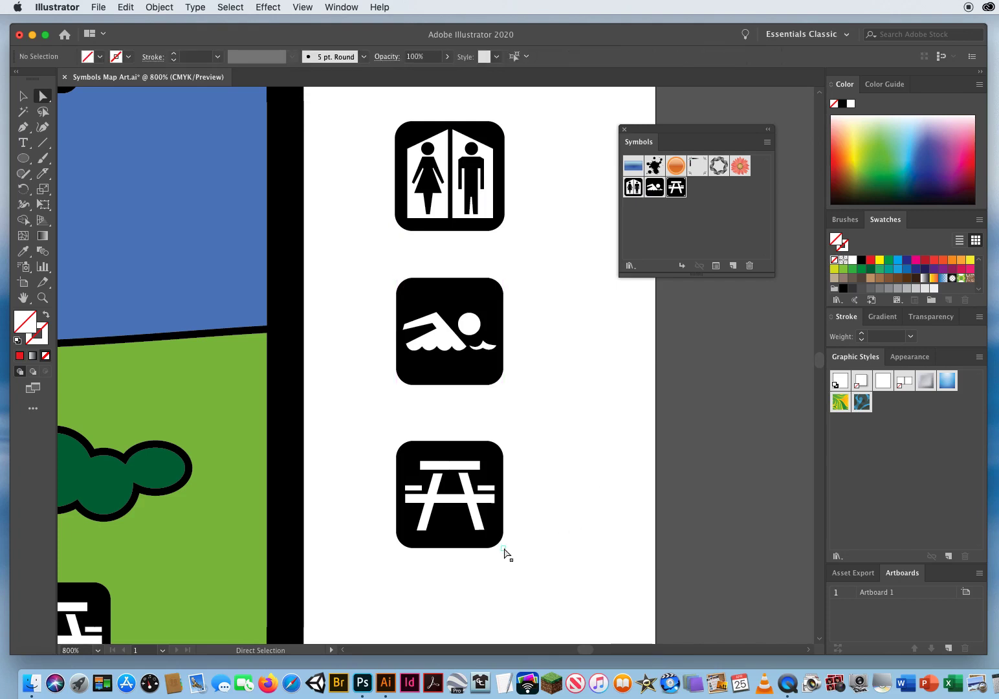
{"action": "left_click", "coordinate": [504, 548]}
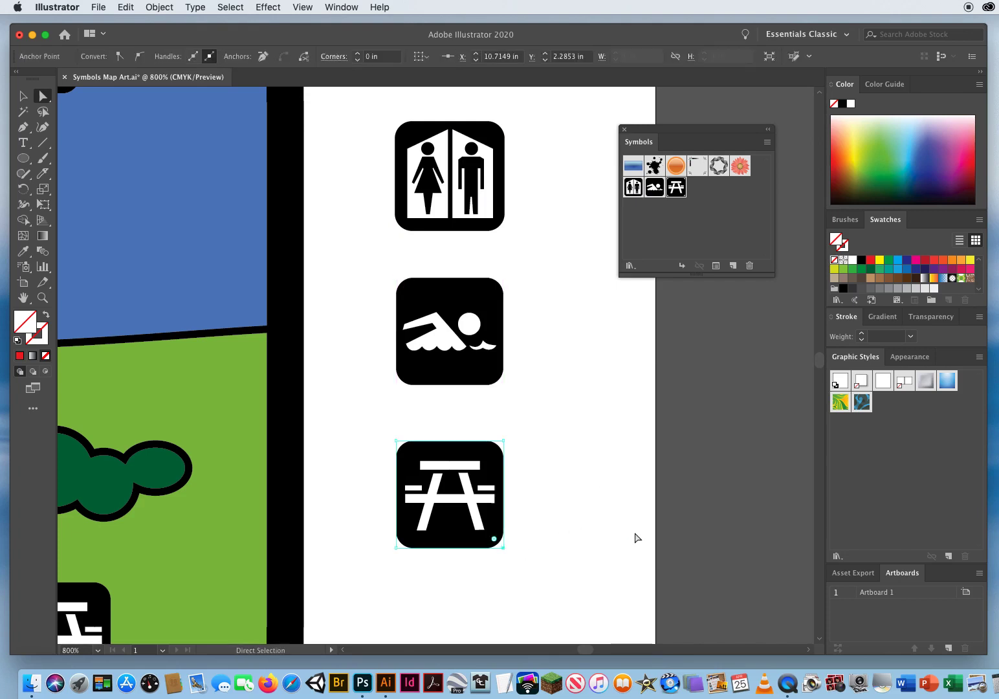
{"action": "left_click", "coordinate": [638, 537]}
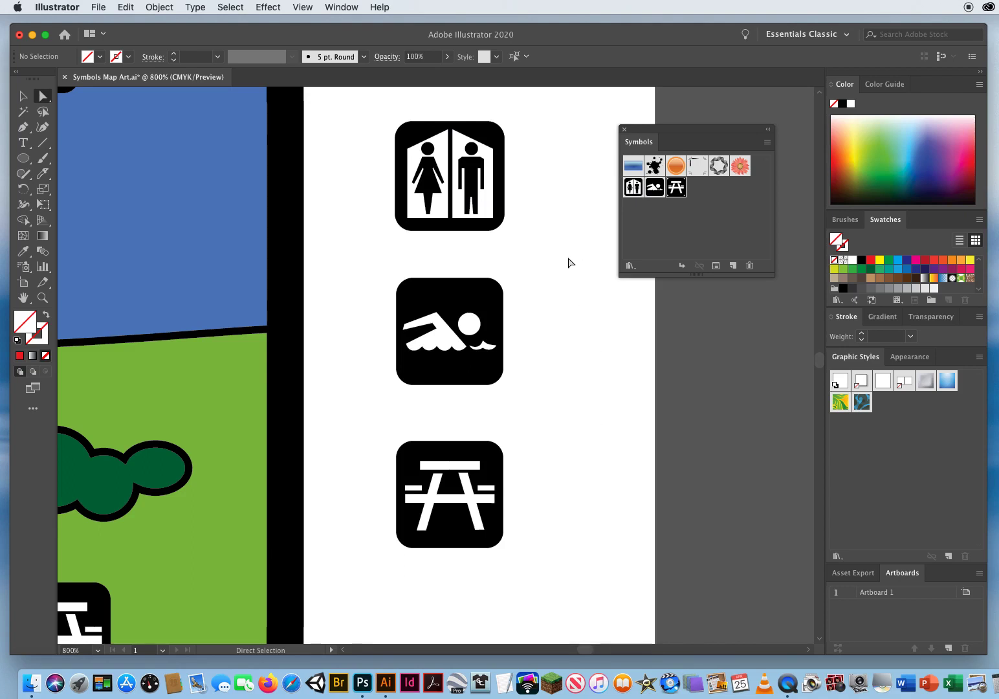
- Recolor the expanded restroom symbol with a red background and light orange man and woman figures
{"action": "left_click", "coordinate": [484, 136]}
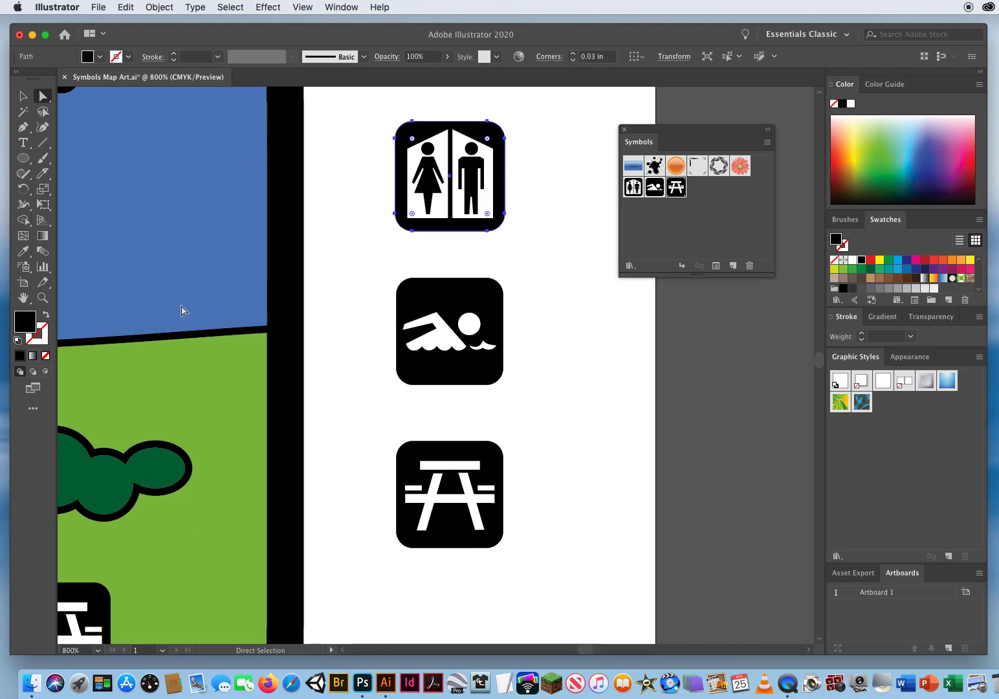
{"action": "left_click", "coordinate": [871, 259]}
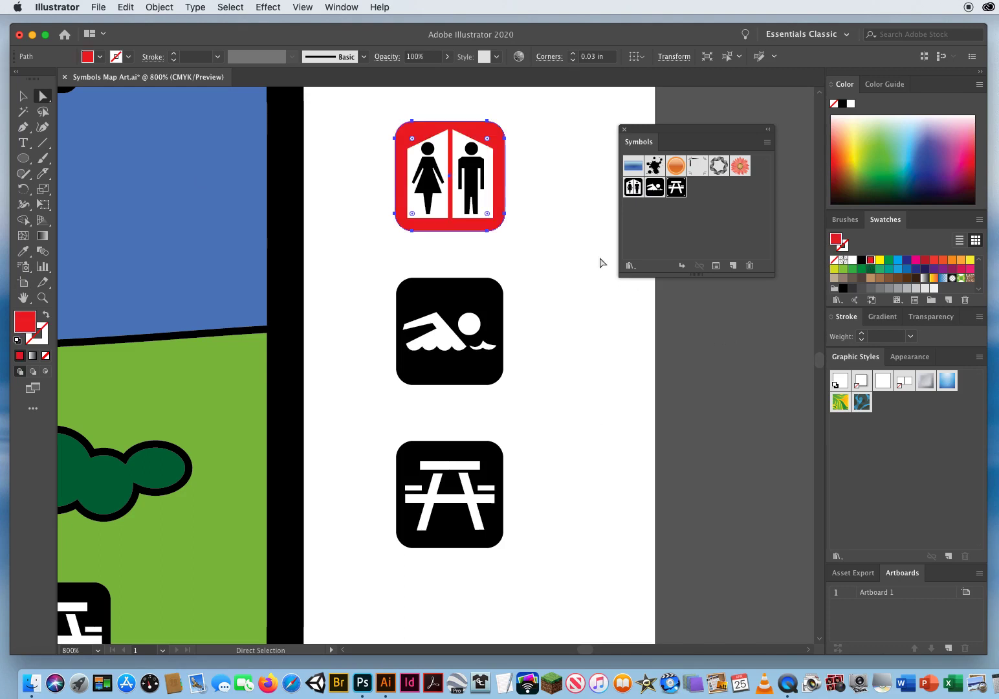
{"action": "left_click", "coordinate": [432, 181]}
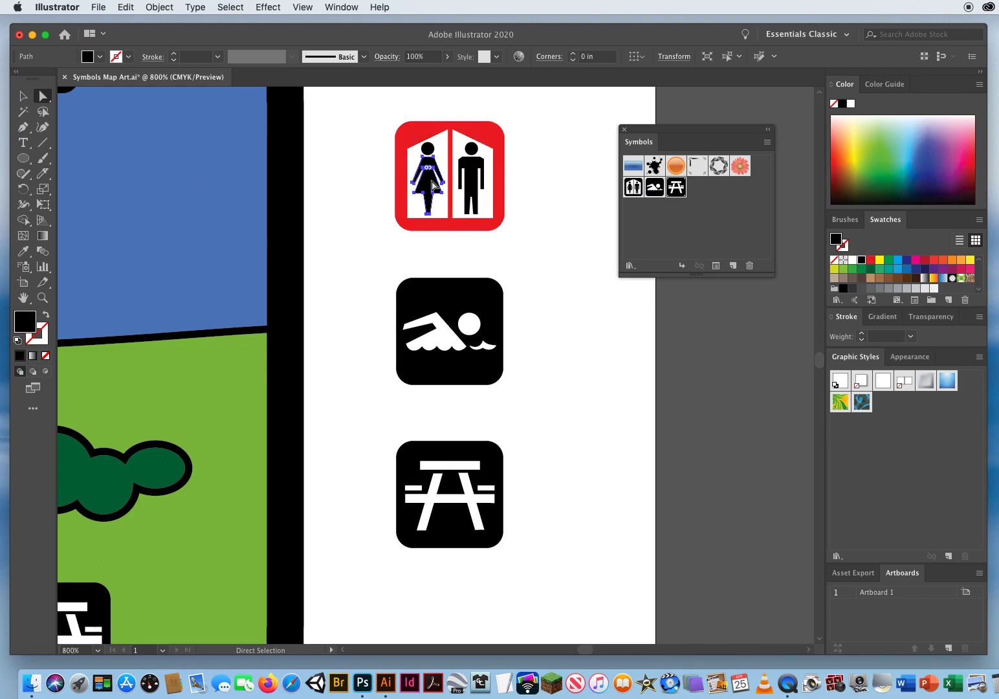
{"action": "left_click", "coordinate": [434, 148], "text": "shift"}
{"action": "left_click", "coordinate": [476, 154], "text": "shift"}
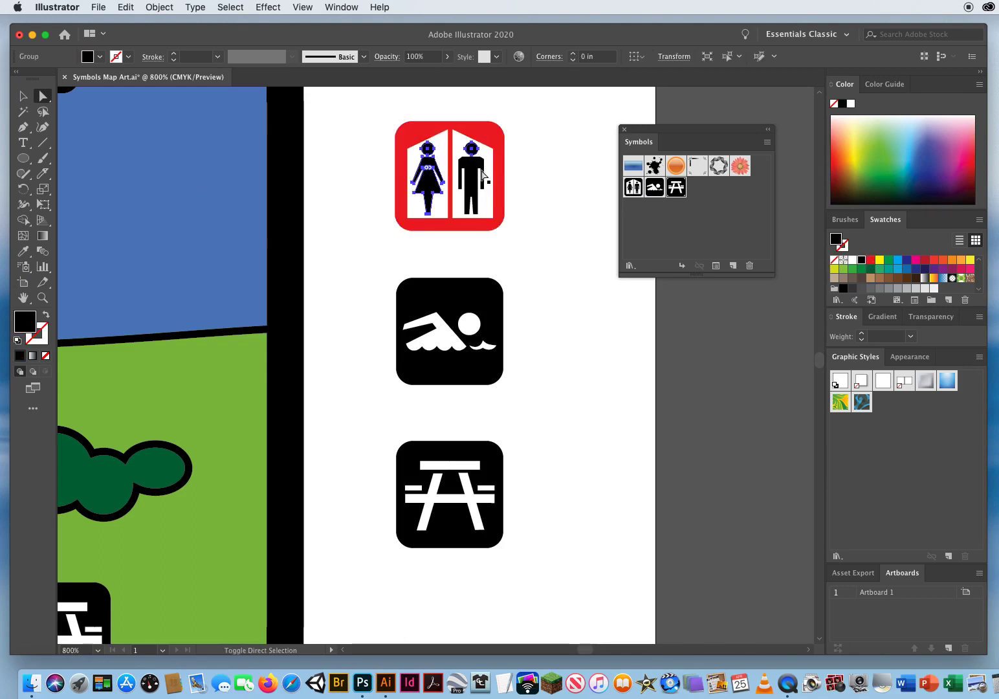
{"action": "left_click", "coordinate": [482, 175], "text": "shift"}
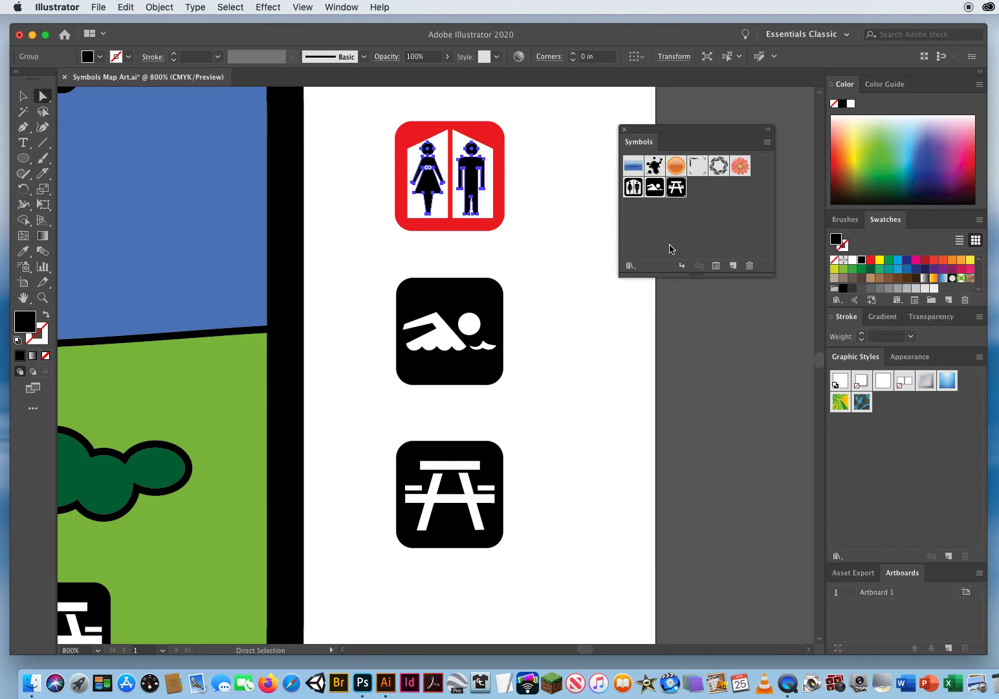
{"action": "left_click", "coordinate": [962, 261]}
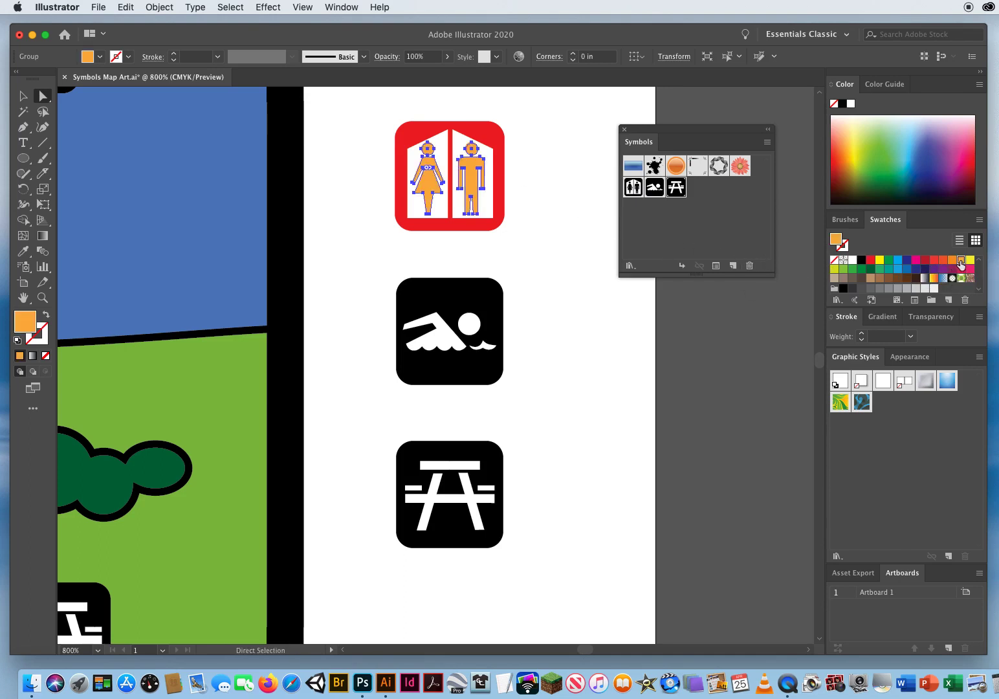
- Recolor the expanded swimming symbol with a dark navy background and a light blue swimmer and waves
{"action": "left_click", "coordinate": [444, 298]}
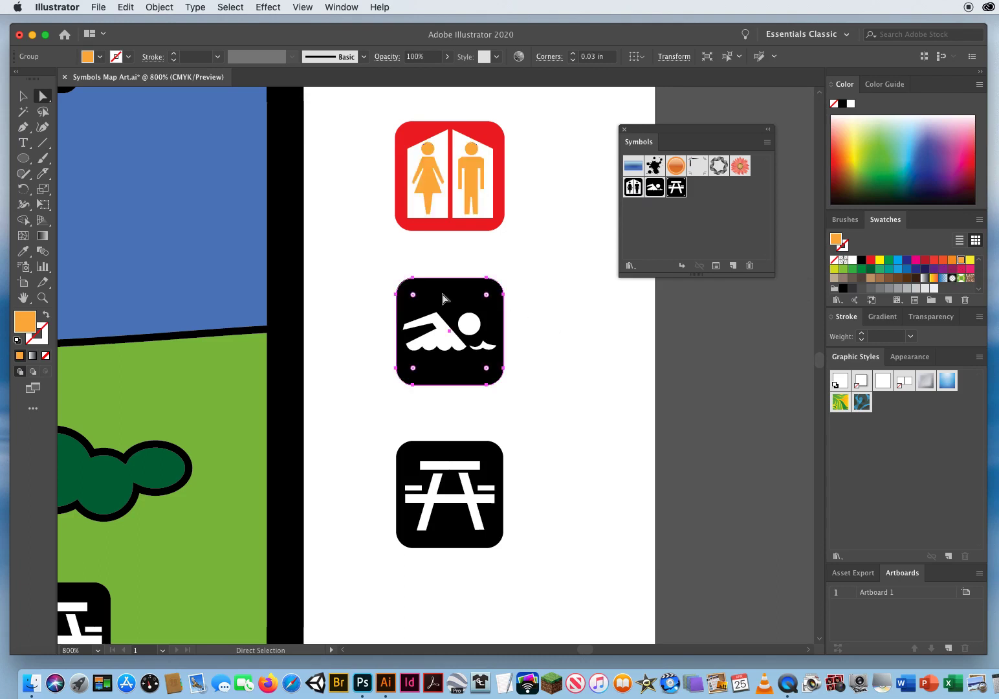
{"action": "left_click", "coordinate": [925, 270]}
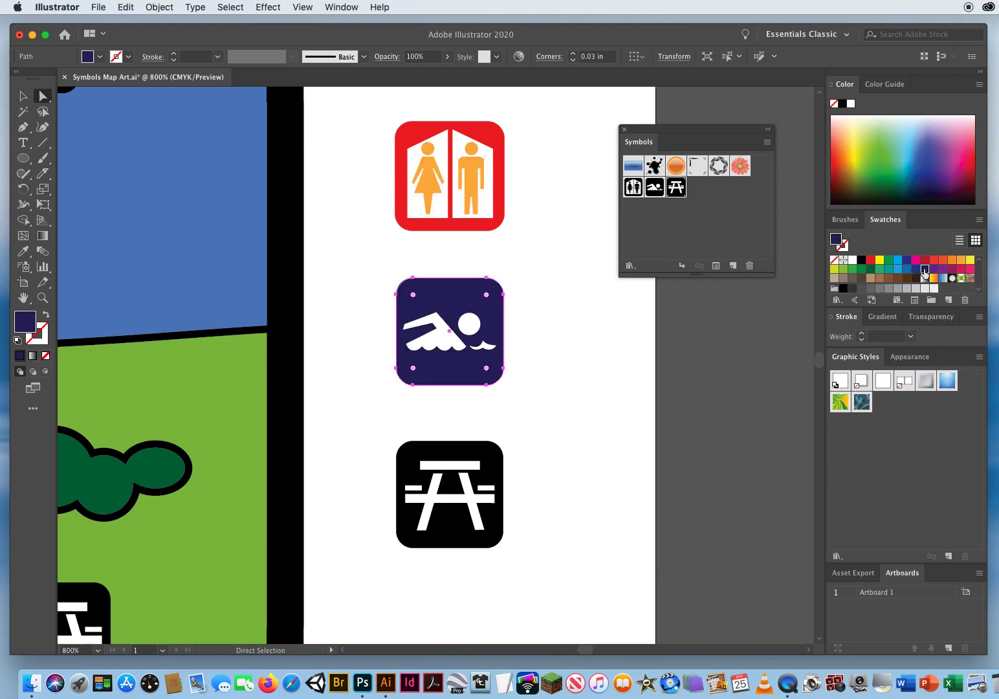
{"action": "left_click", "coordinate": [441, 345]}
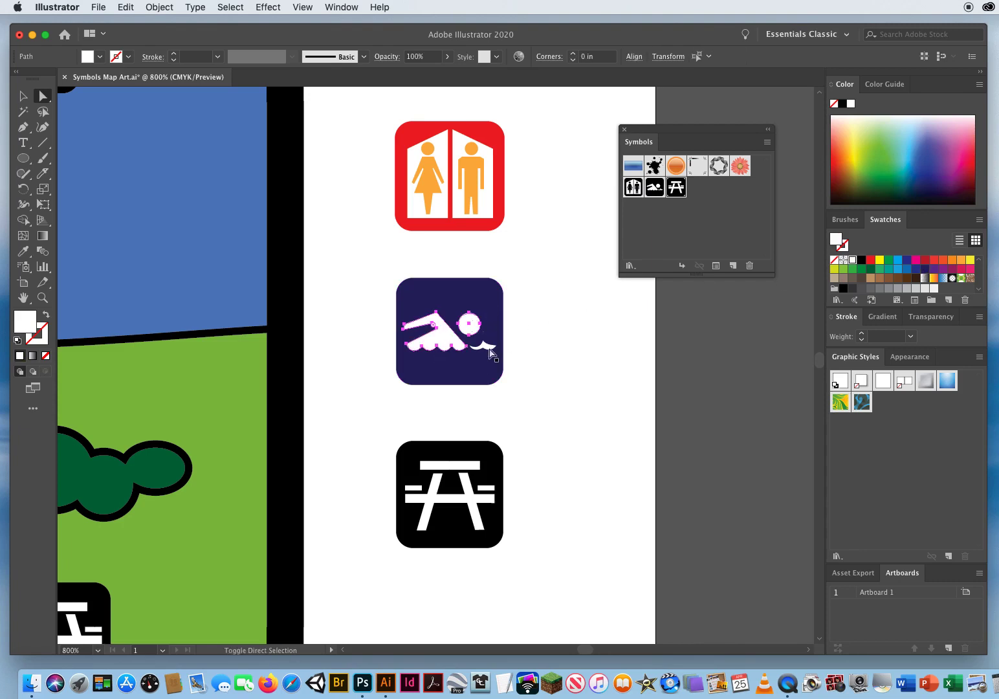
{"action": "left_click", "coordinate": [490, 348]}
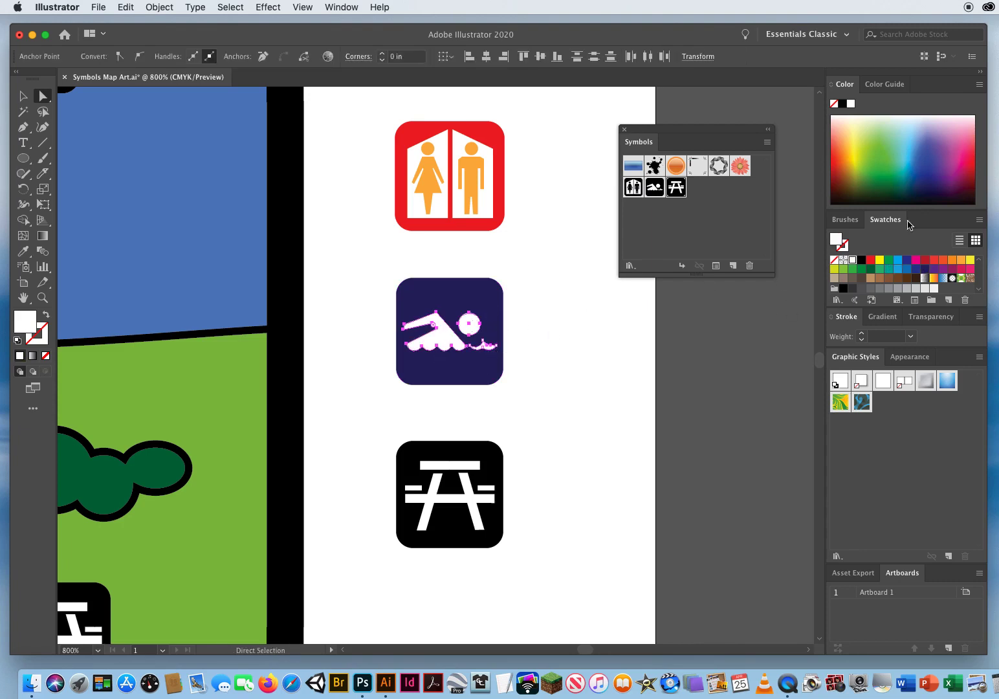
{"action": "left_click", "coordinate": [913, 135]}
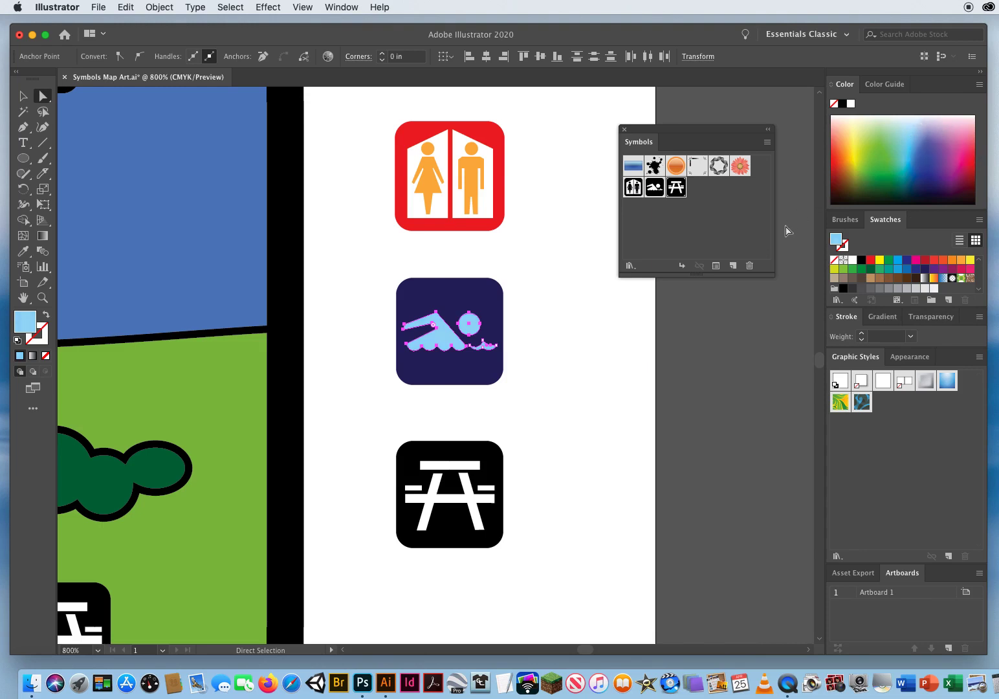
- Fill the picnic symbol's background with light brown and the table's legs and crossbar with dark brown
{"action": "left_click", "coordinate": [487, 453]}
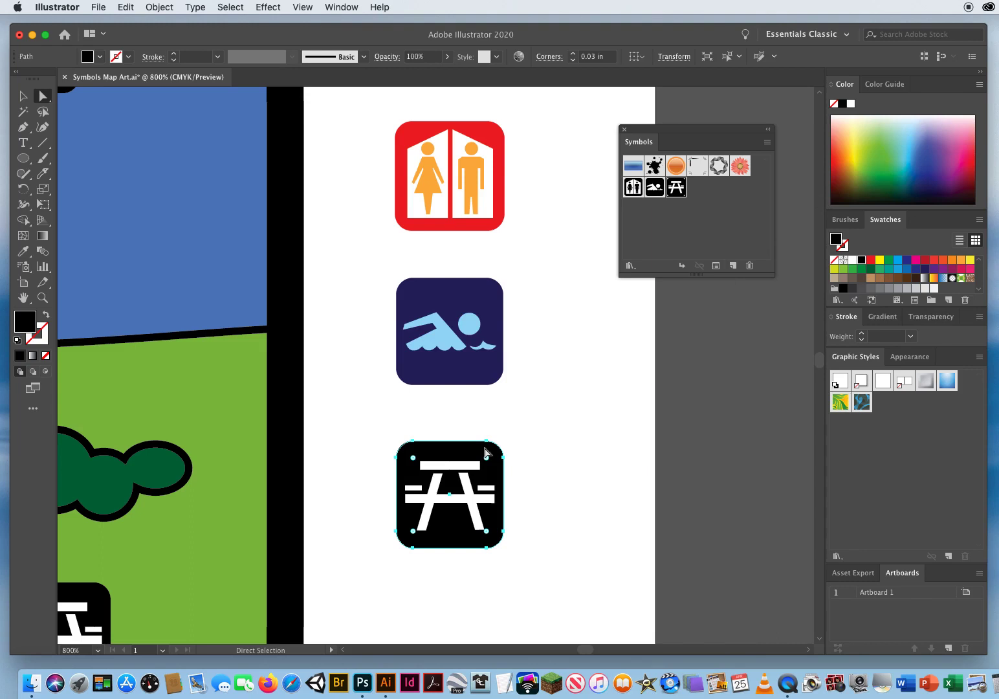
{"action": "left_click", "coordinate": [879, 279]}
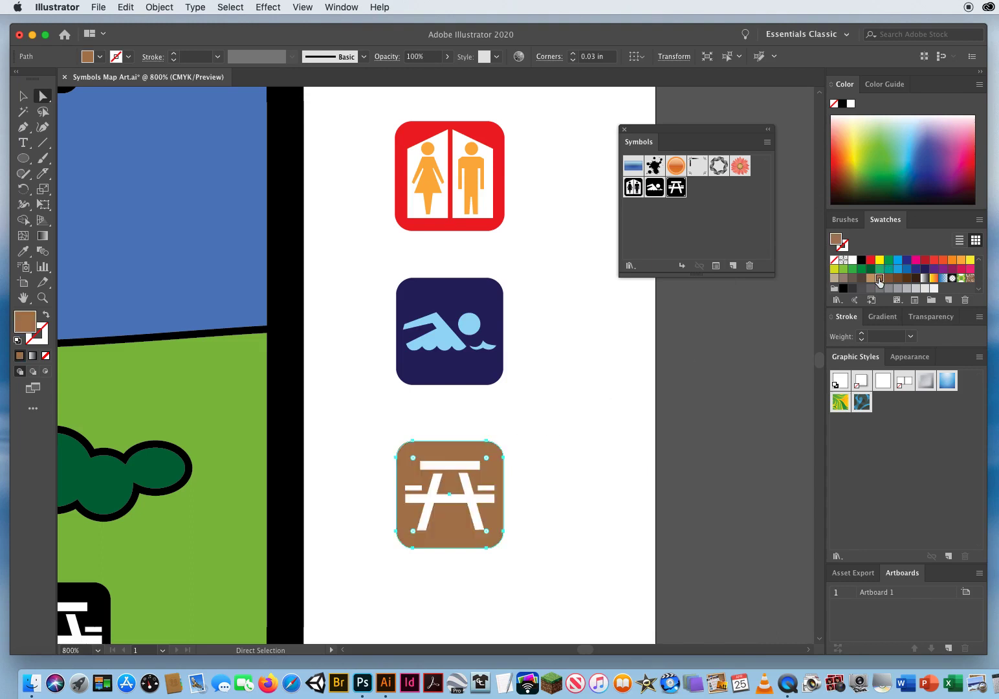
{"action": "left_click", "coordinate": [442, 498]}
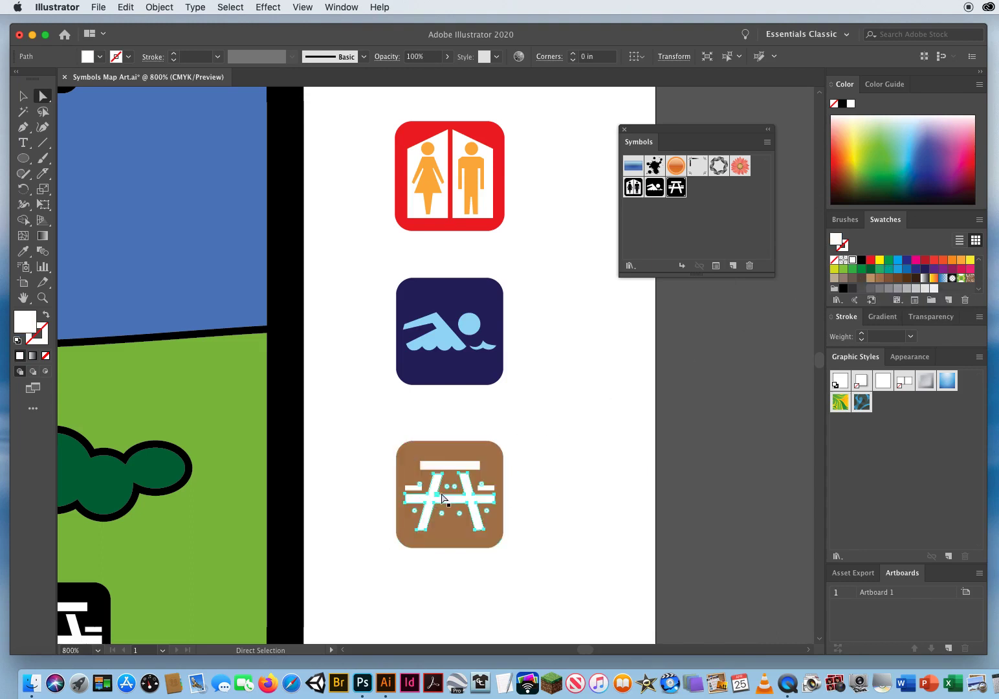
{"action": "left_click", "coordinate": [897, 279]}
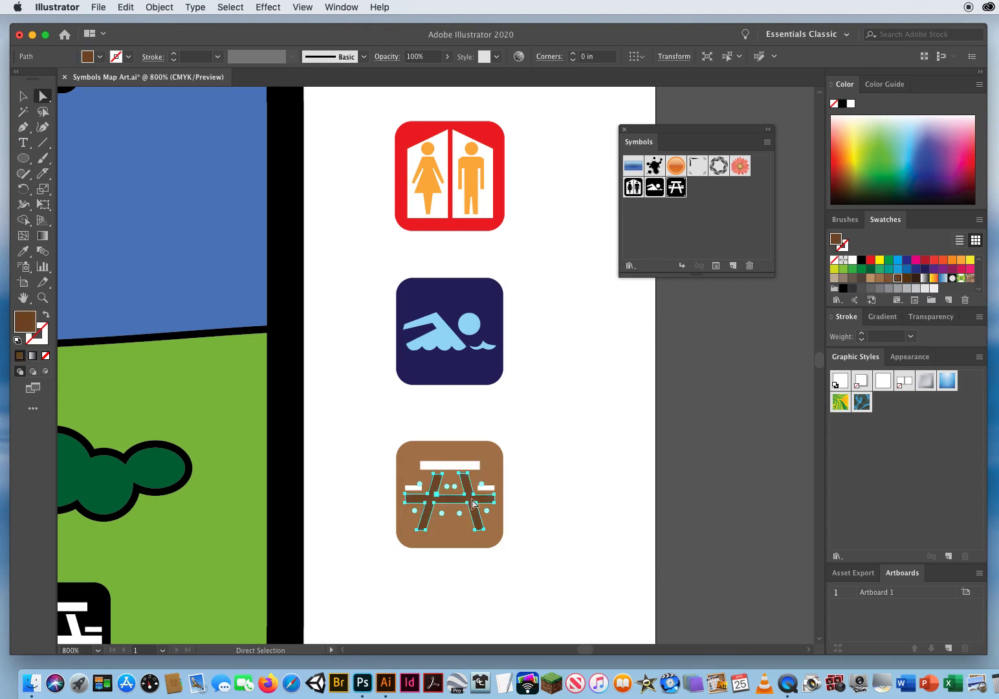
- Fill the picnic table's top and both seats with dark red
{"action": "left_click", "coordinate": [414, 488]}
{"action": "left_click", "coordinate": [455, 468], "text": "shift"}
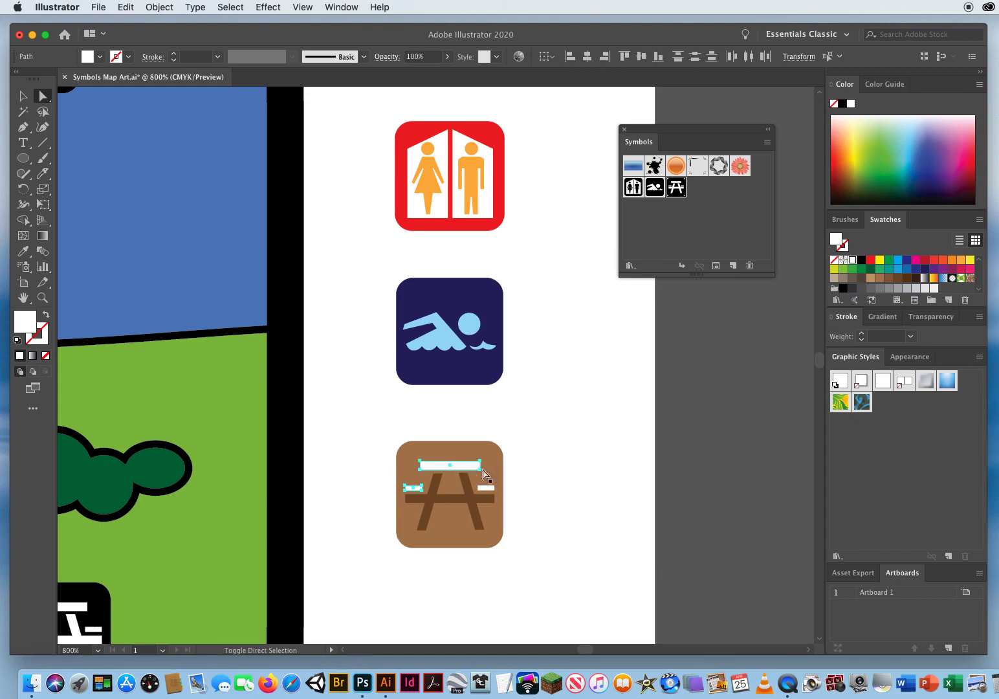
{"action": "left_click", "coordinate": [486, 490], "text": "shift"}
{"action": "left_click", "coordinate": [925, 259]}
{"action": "left_click", "coordinate": [579, 430]}
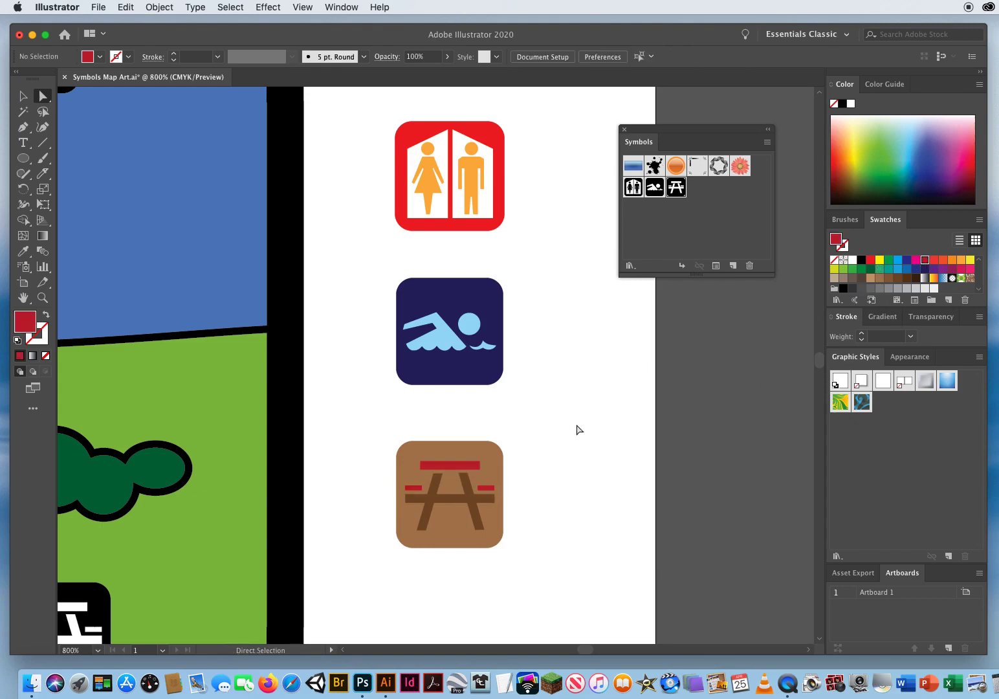
- Change the fill of the picnic table's top and both seats to yellow
{"action": "left_click", "coordinate": [413, 488]}
{"action": "left_click", "coordinate": [460, 466], "text": "shift"}
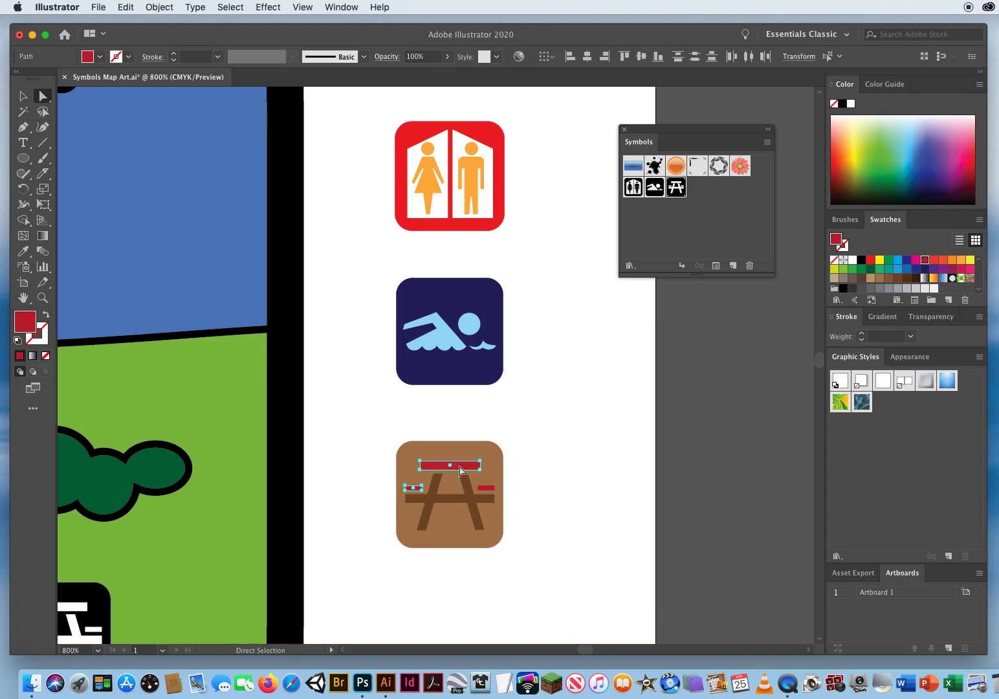
{"action": "left_click", "coordinate": [488, 490], "text": "shift"}
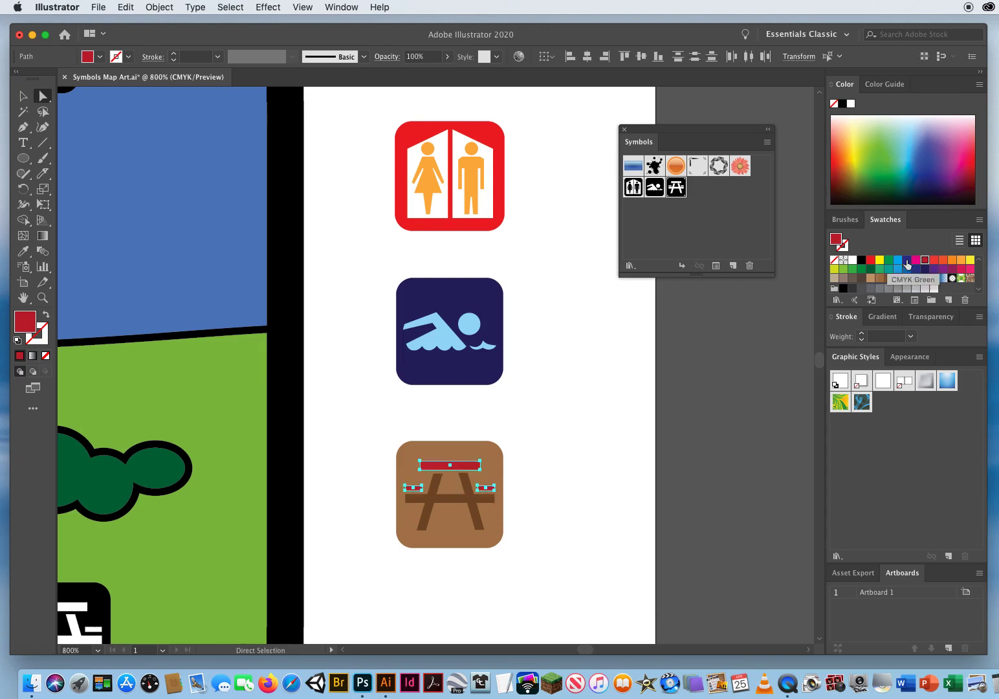
{"action": "left_click", "coordinate": [970, 259]}
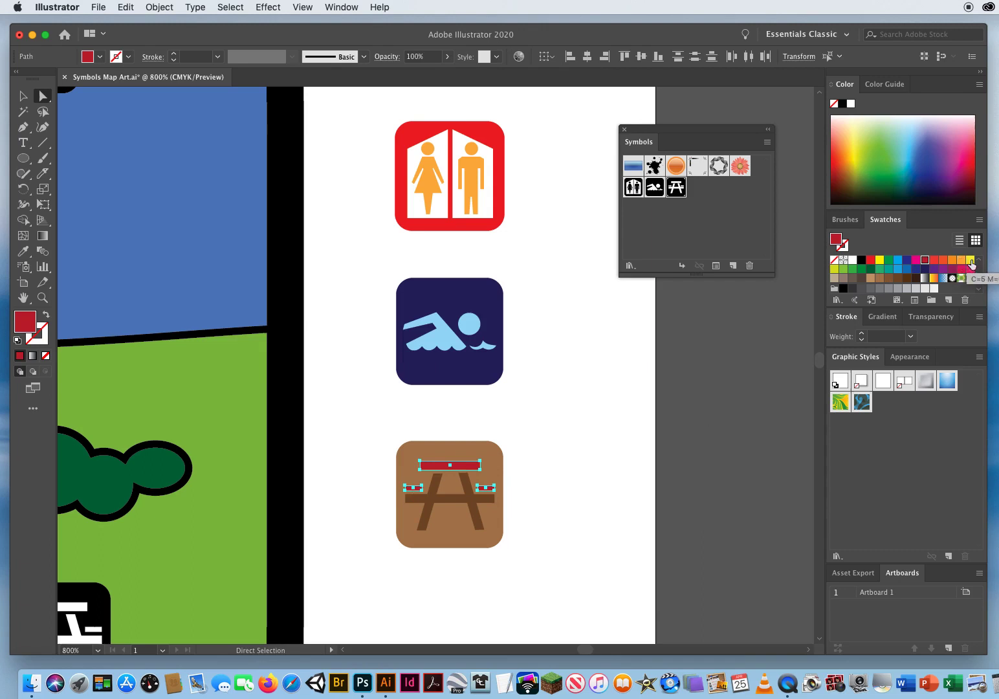
{"action": "left_click", "coordinate": [587, 472]}
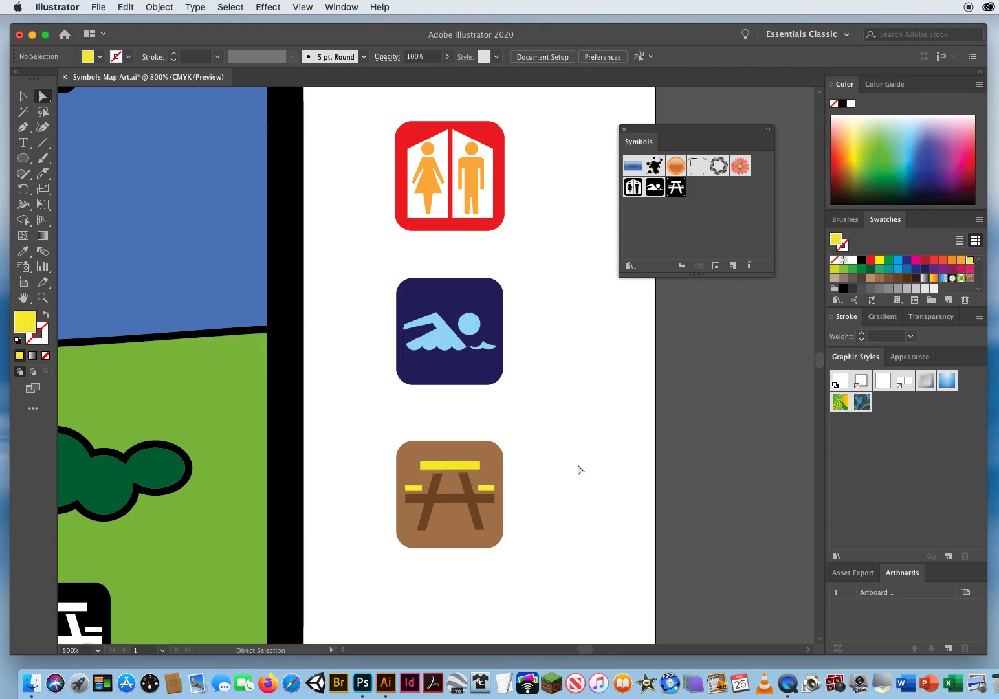
- Uncover the recolored artwork in the map's margin and select the recolored restroom group
{"action": "left_click", "coordinate": [43, 298]}
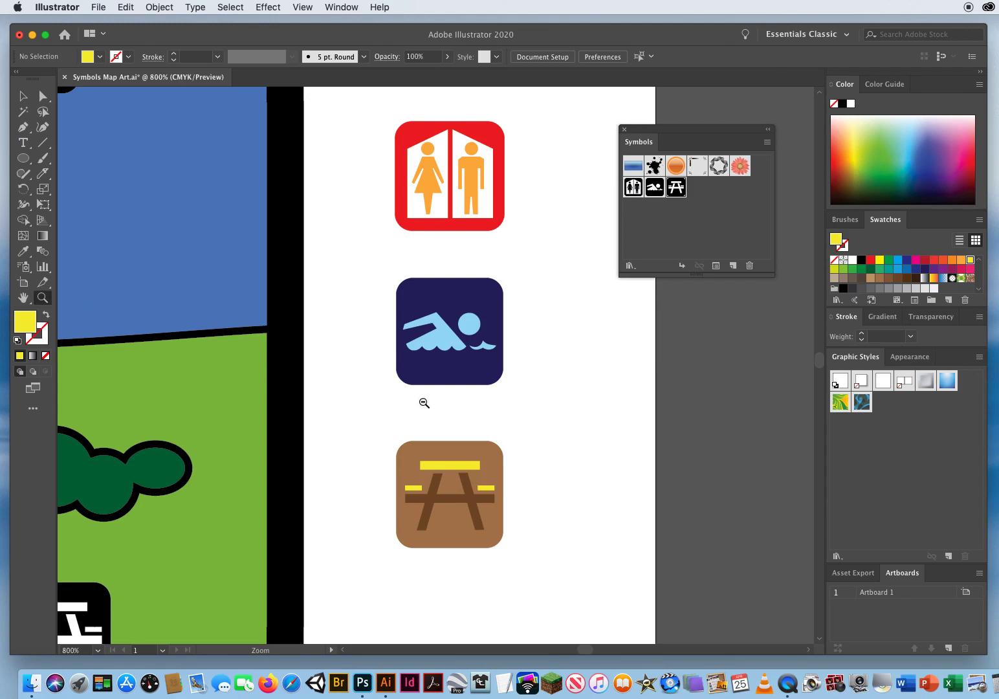
{"action": "left_click", "coordinate": [389, 371], "text": "alt"}
{"action": "left_click", "coordinate": [389, 370], "text": "alt"}
{"action": "left_click", "coordinate": [389, 370], "text": "alt"}
{"action": "left_click", "coordinate": [389, 370], "text": "alt"}
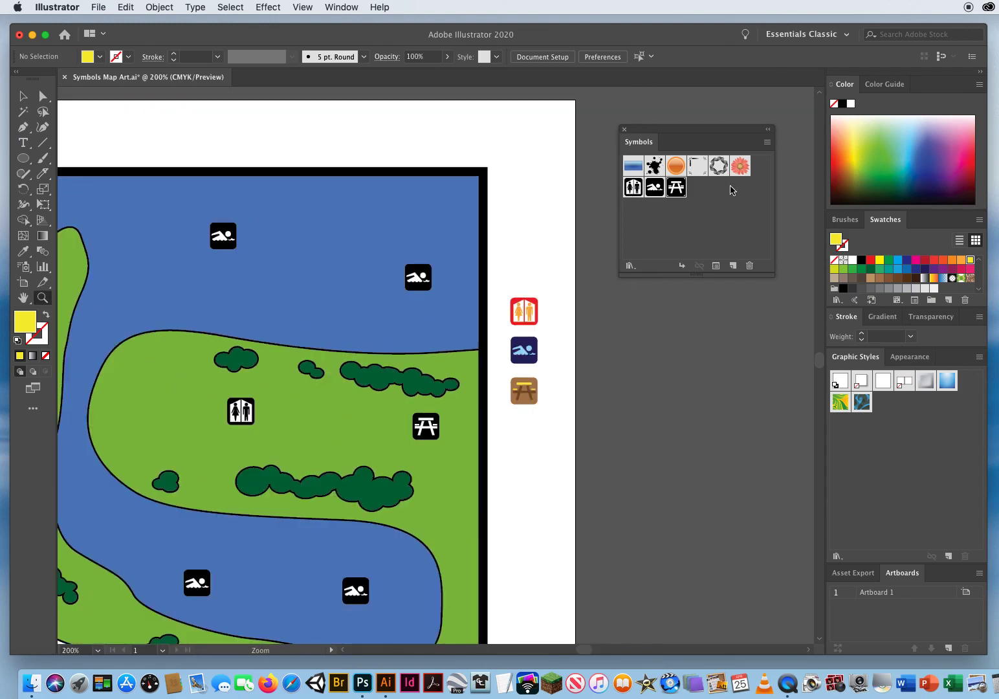
{"action": "scroll", "coordinate": [427, 412], "scroll_direction": "down", "scroll_amount": 2}
{"action": "scroll", "coordinate": [428, 412], "scroll_direction": "left", "scroll_amount": 4}
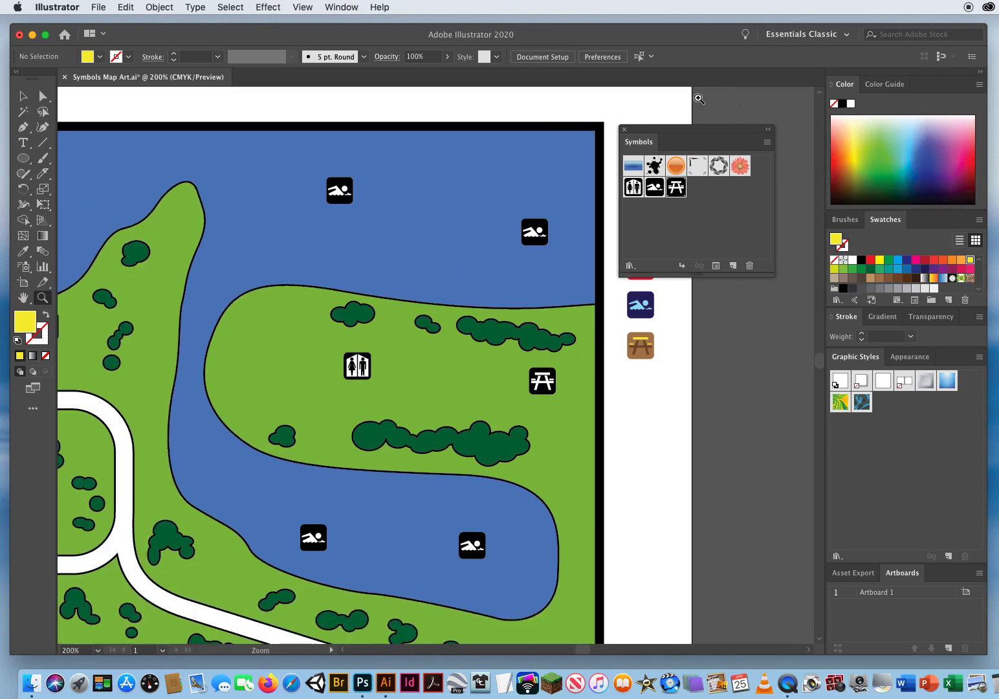
{"action": "left_click_drag", "start_coordinate": [673, 133], "coordinate": [762, 125]}
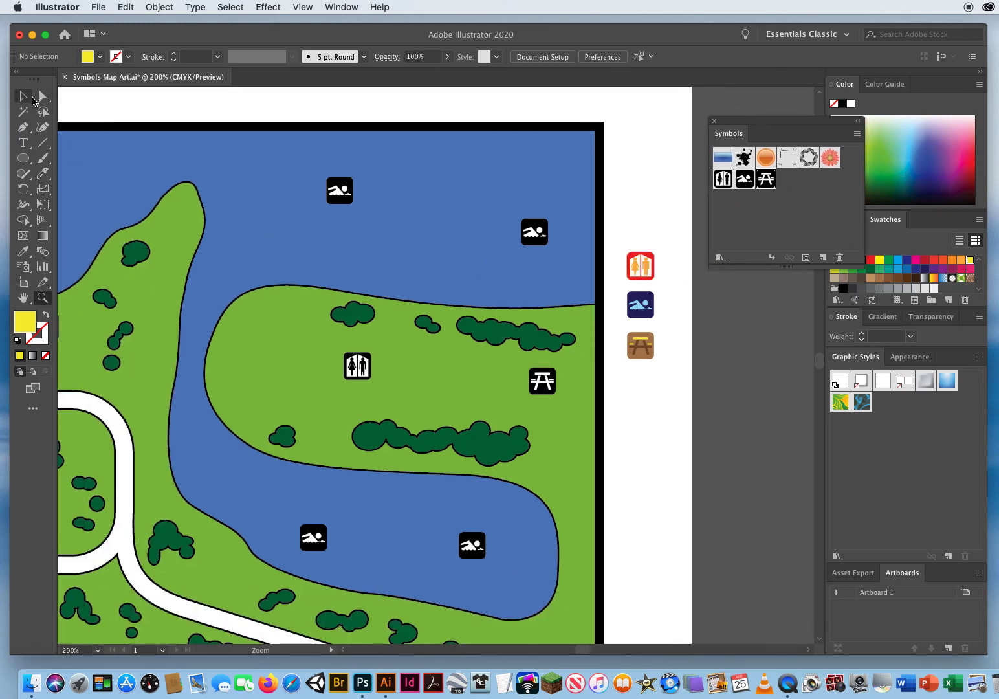
{"action": "left_click", "coordinate": [32, 97]}
{"action": "left_click_drag", "start_coordinate": [664, 243], "coordinate": [620, 283]}
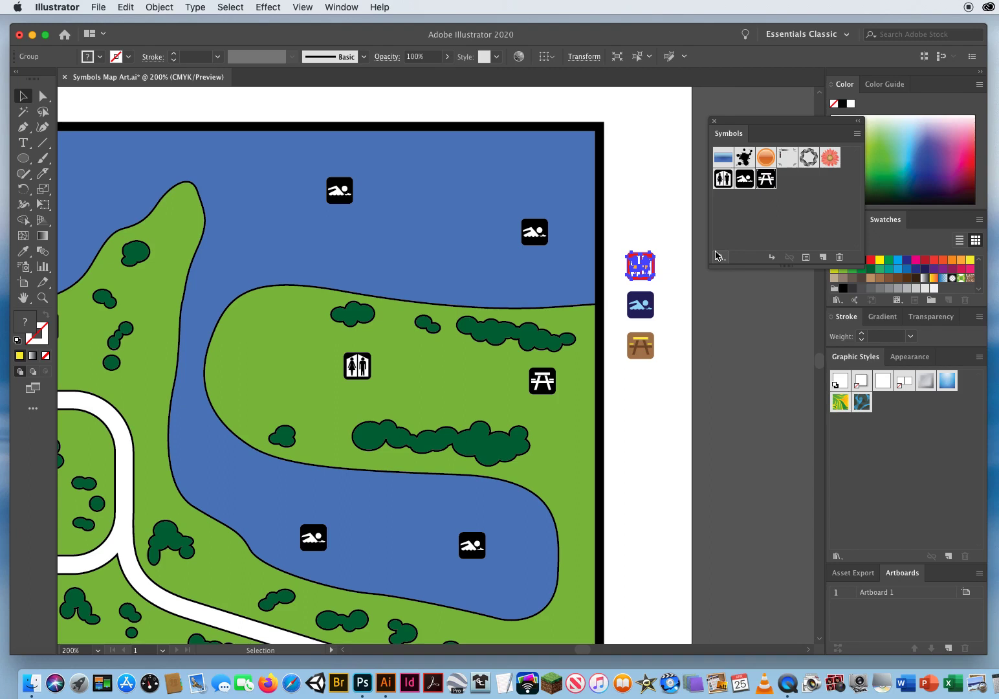
- Try to save the recolored restroom artwork as a new dynamic symbol with the Graphic export type
{"action": "left_click_drag", "start_coordinate": [670, 234], "coordinate": [812, 221]}
{"action": "left_click_drag", "start_coordinate": [529, 256], "coordinate": [607, 204]}
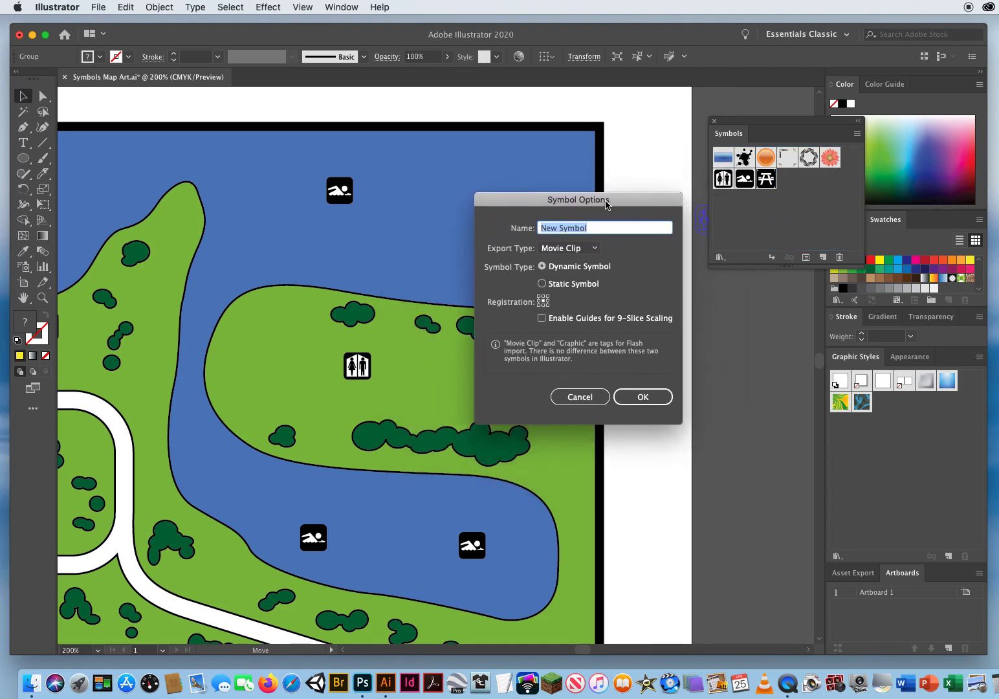
{"action": "left_click", "coordinate": [554, 250]}
{"action": "left_click", "coordinate": [576, 277]}
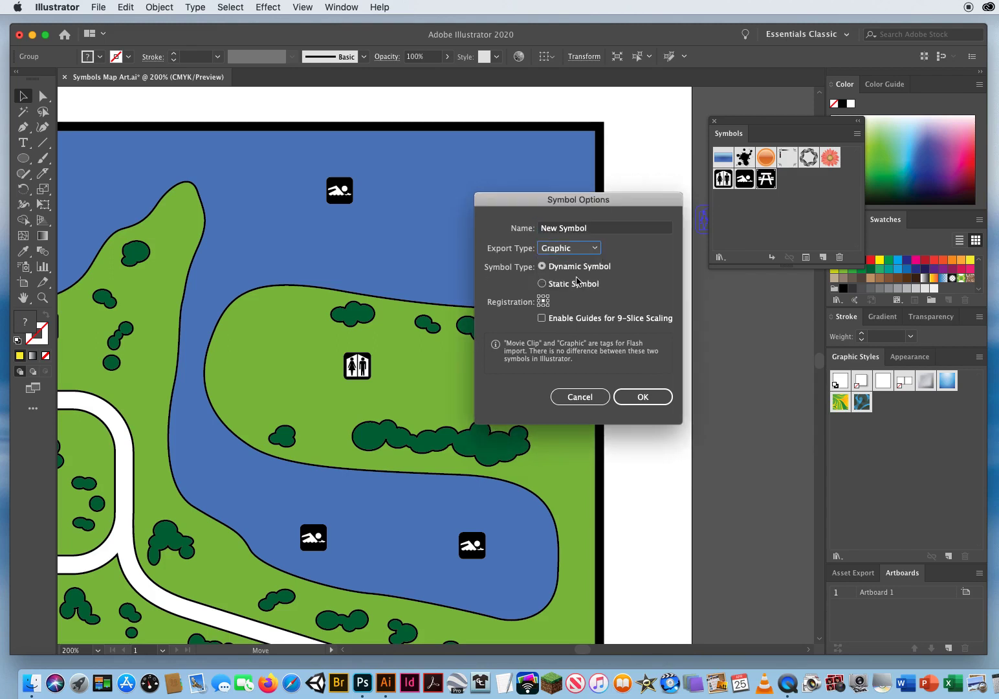
{"action": "left_click", "coordinate": [644, 398]}
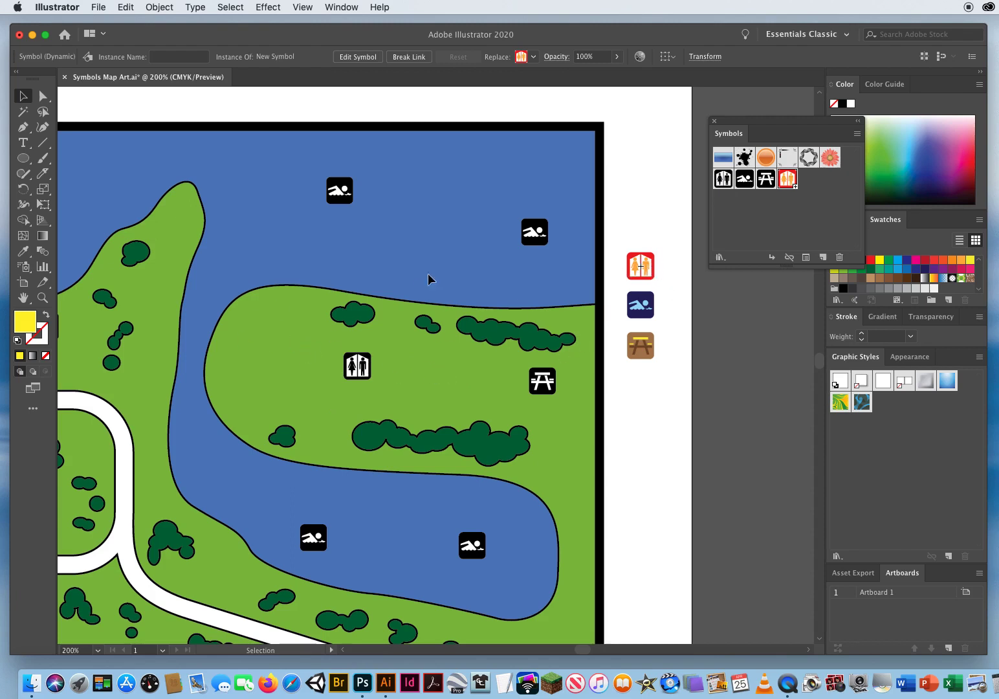
{"action": "left_click", "coordinate": [125, 7]}
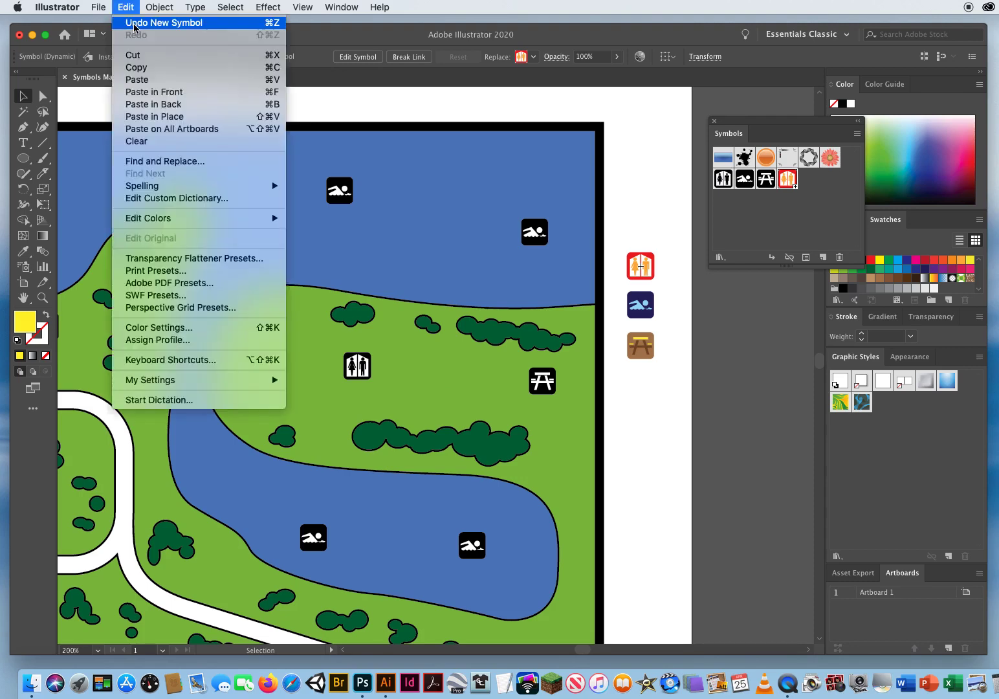
{"action": "left_click", "coordinate": [164, 23]}
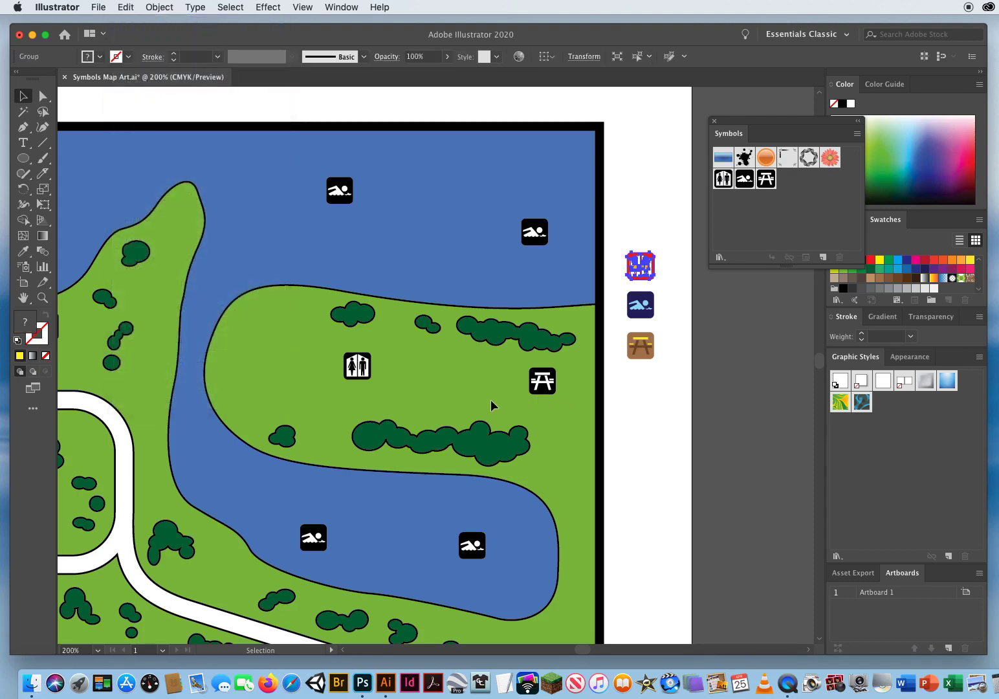
- Redefine the existing Restrooms symbol by replacing its artwork with the recolored restroom group from the margin
{"action": "left_click_drag", "start_coordinate": [476, 431], "coordinate": [564, 355]}
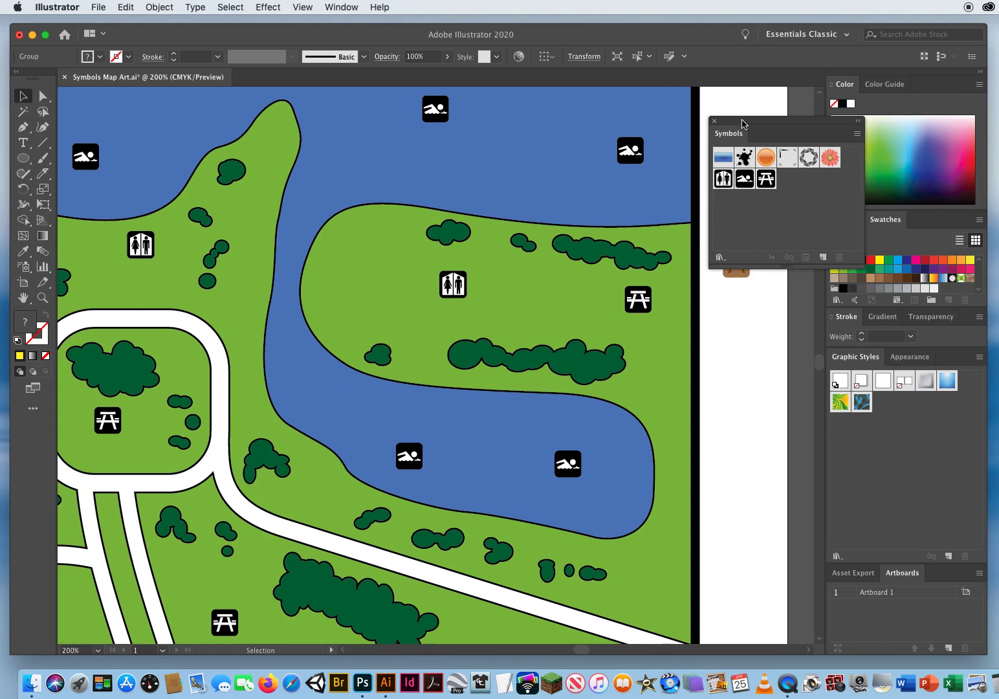
{"action": "left_click_drag", "start_coordinate": [745, 124], "coordinate": [747, 139]}
{"action": "left_click_drag", "start_coordinate": [745, 193], "coordinate": [806, 233]}
{"action": "left_click_drag", "start_coordinate": [715, 150], "coordinate": [755, 200]}
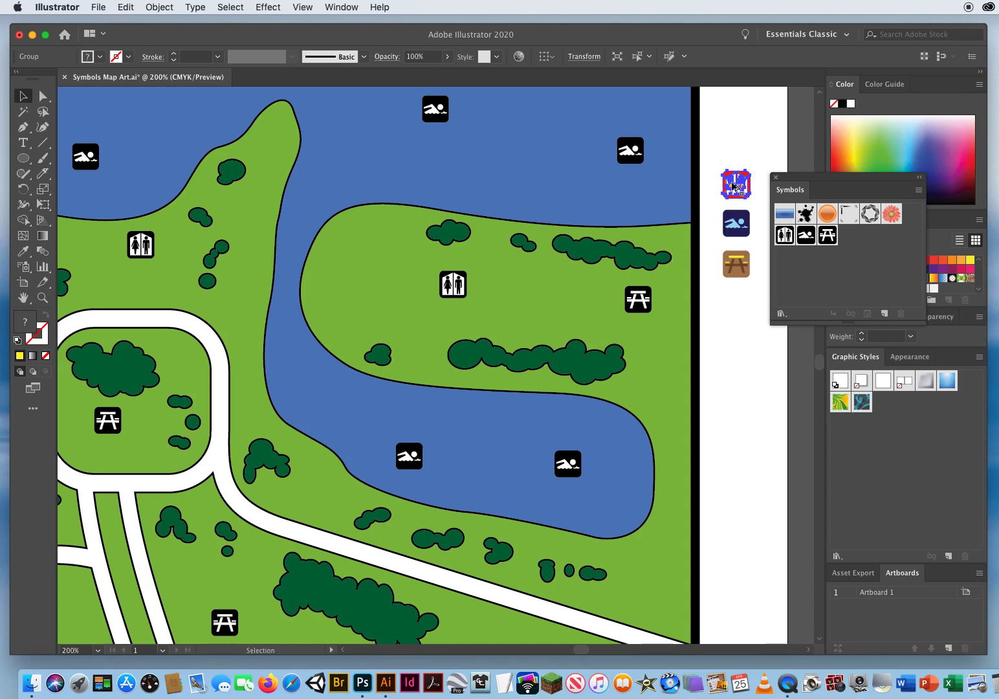
{"action": "left_click_drag", "start_coordinate": [736, 191], "coordinate": [786, 236]}
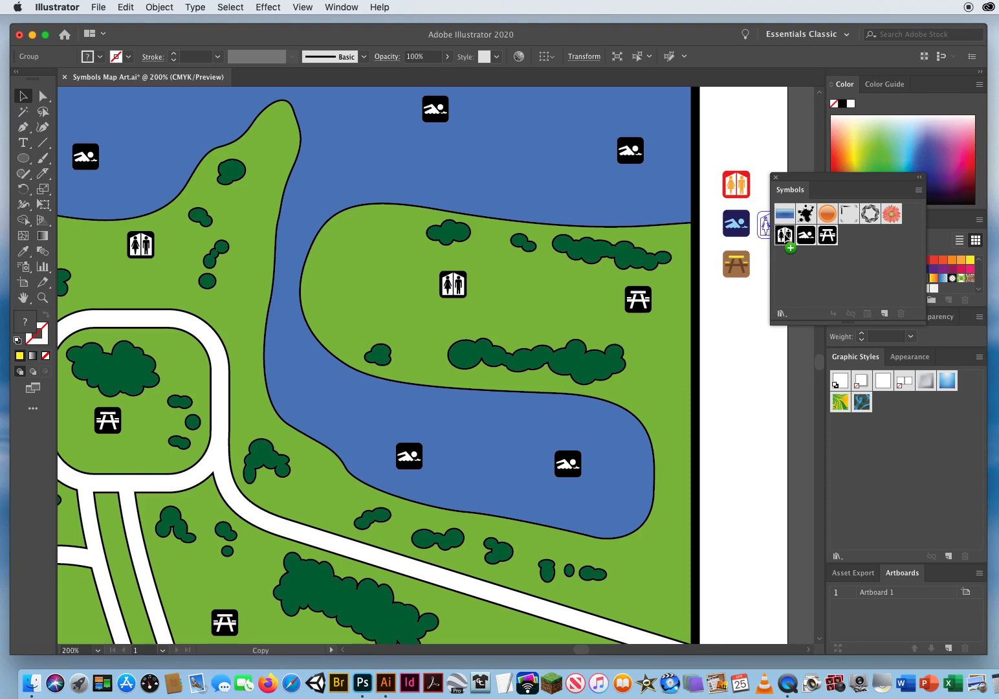
{"action": "left_click_drag", "start_coordinate": [787, 237], "coordinate": [786, 237]}
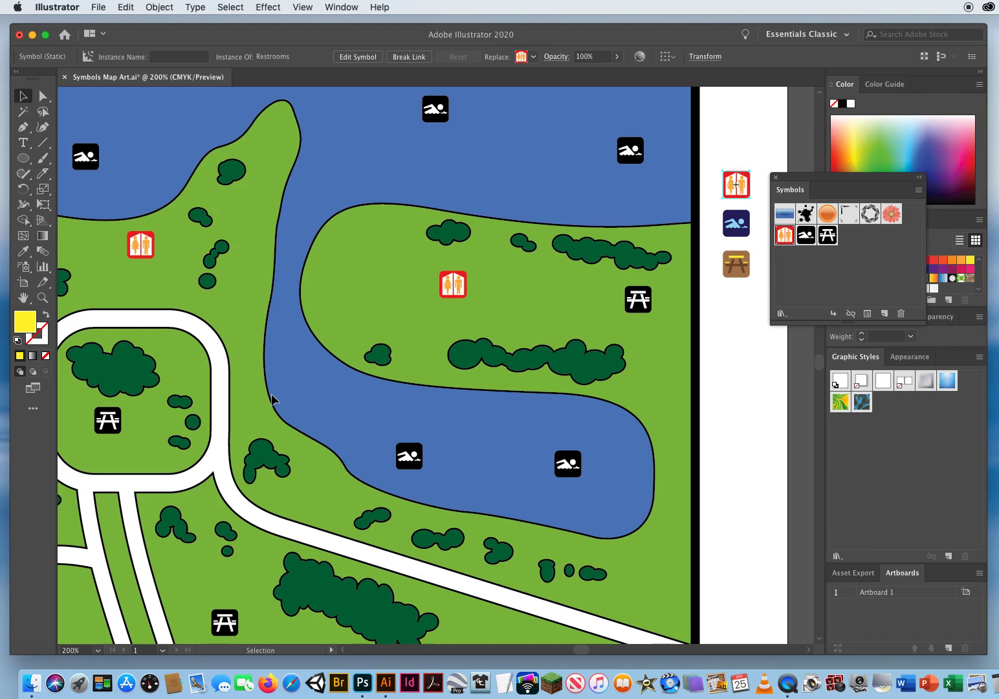
- Redefine the Swimming symbol and the picnic symbol with their recolored artwork from the margin
{"action": "left_click_drag", "start_coordinate": [712, 208], "coordinate": [807, 240]}
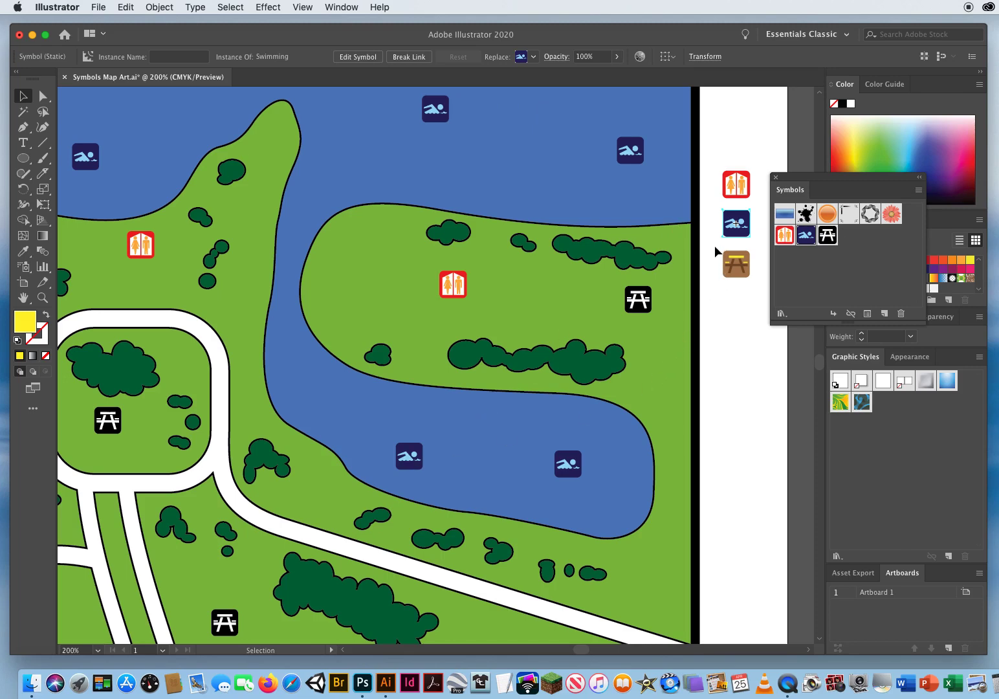
{"action": "left_click", "coordinate": [746, 274]}
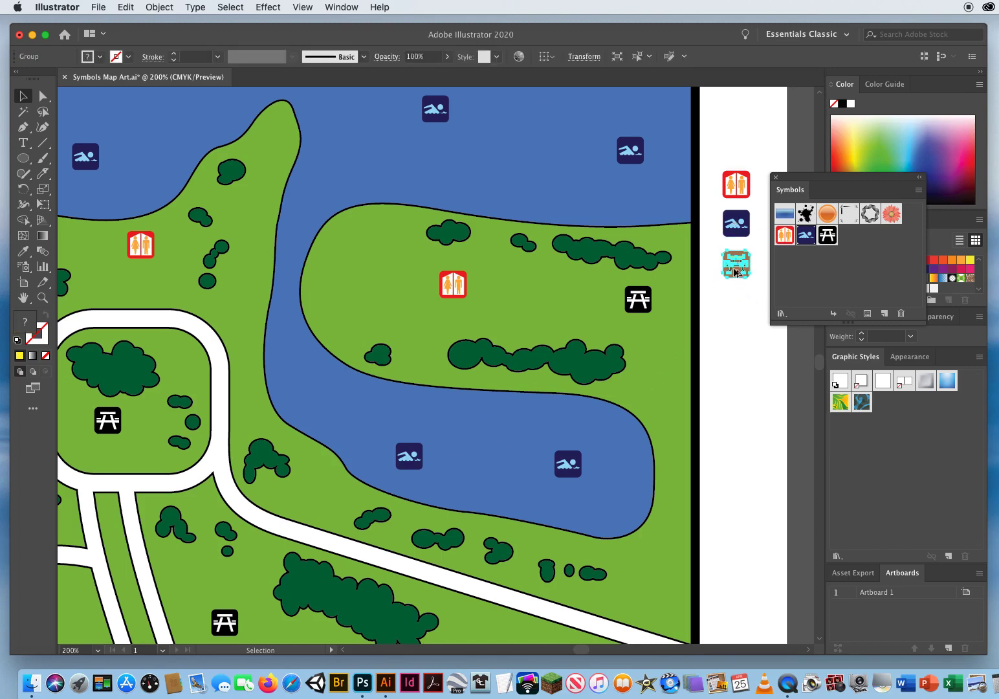
{"action": "left_click_drag", "start_coordinate": [736, 272], "coordinate": [830, 238]}
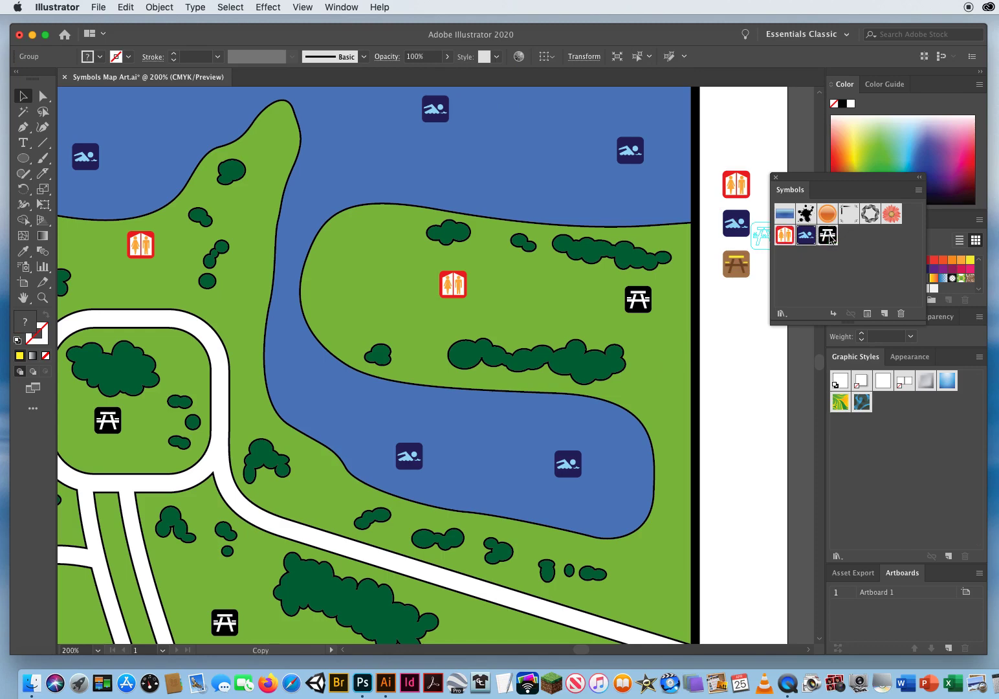
{"action": "left_click", "coordinate": [734, 387]}
- Examine the restroom, swimming and picnic symbols across the whole map and in the legend
{"action": "left_click", "coordinate": [43, 297]}
{"action": "left_click", "coordinate": [430, 408], "text": "alt"}
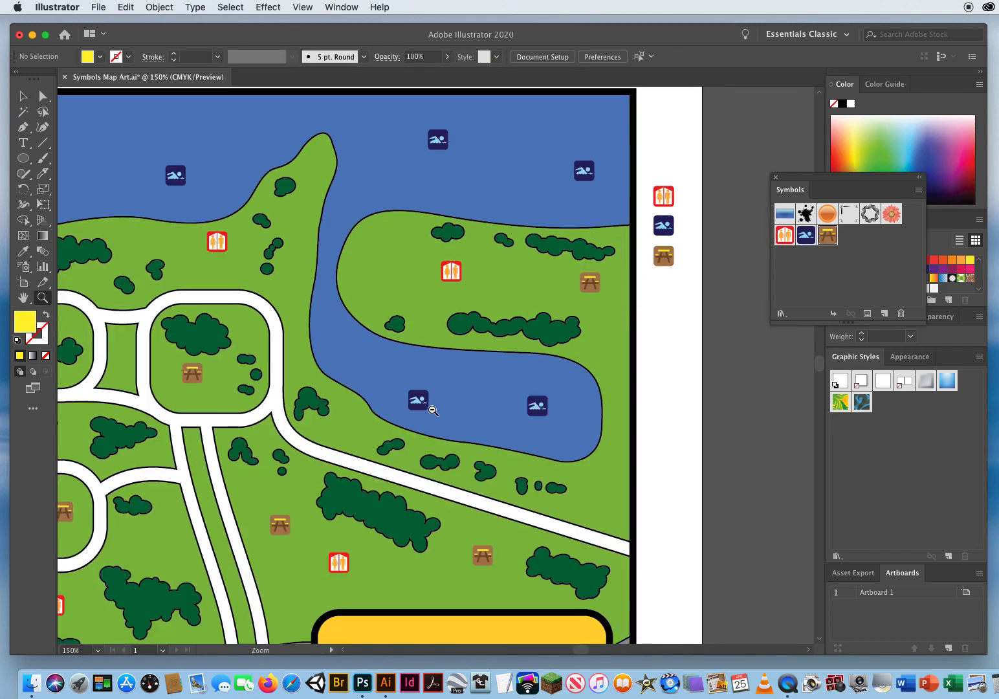
{"action": "left_click", "coordinate": [433, 411], "text": "alt"}
{"action": "left_click", "coordinate": [427, 410], "text": "alt"}
{"action": "scroll", "coordinate": [344, 409], "scroll_direction": "left", "scroll_amount": 5}
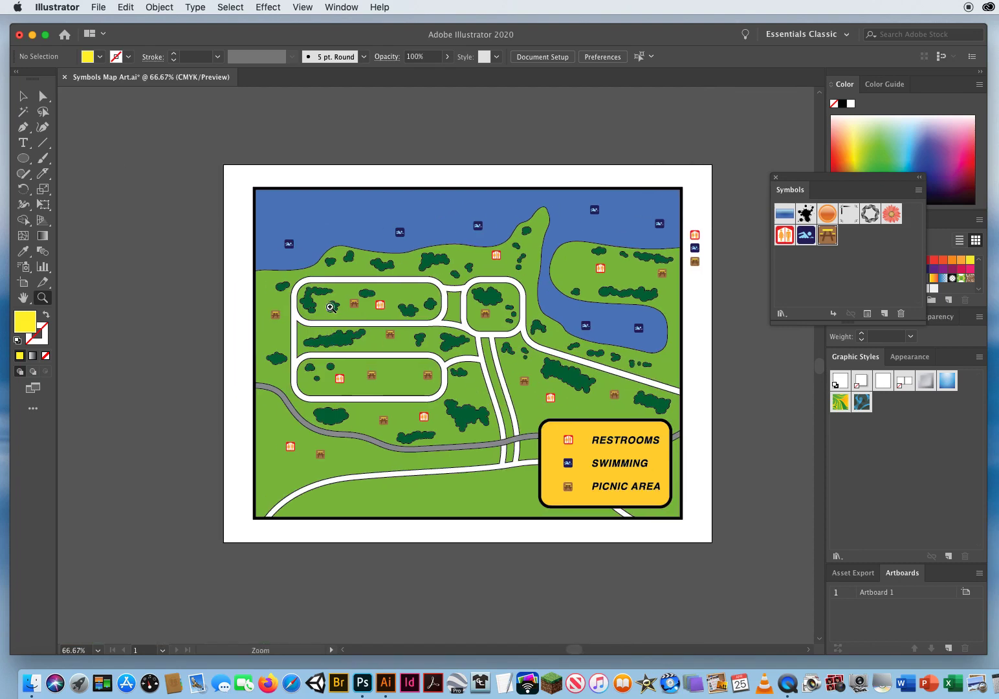
{"action": "left_click", "coordinate": [457, 327]}
{"action": "left_click", "coordinate": [454, 333]}
{"action": "left_click_drag", "start_coordinate": [459, 364], "coordinate": [257, 241]}
{"action": "left_click_drag", "start_coordinate": [346, 375], "coordinate": [345, 214]}
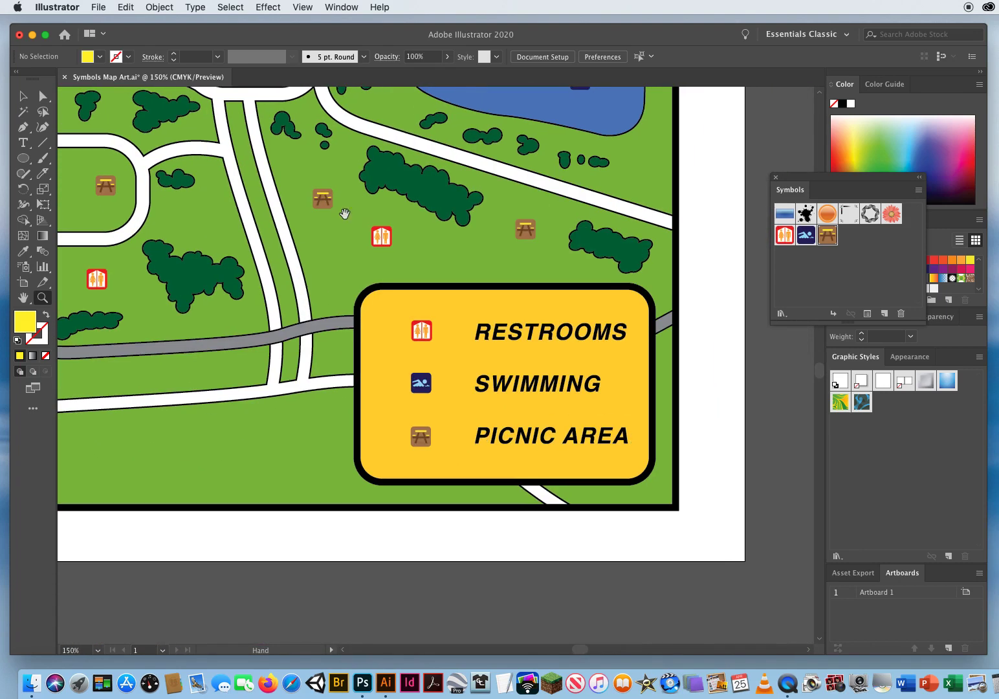
{"action": "left_click_drag", "start_coordinate": [381, 180], "coordinate": [573, 429]}
{"action": "left_click", "coordinate": [464, 337], "text": "alt"}
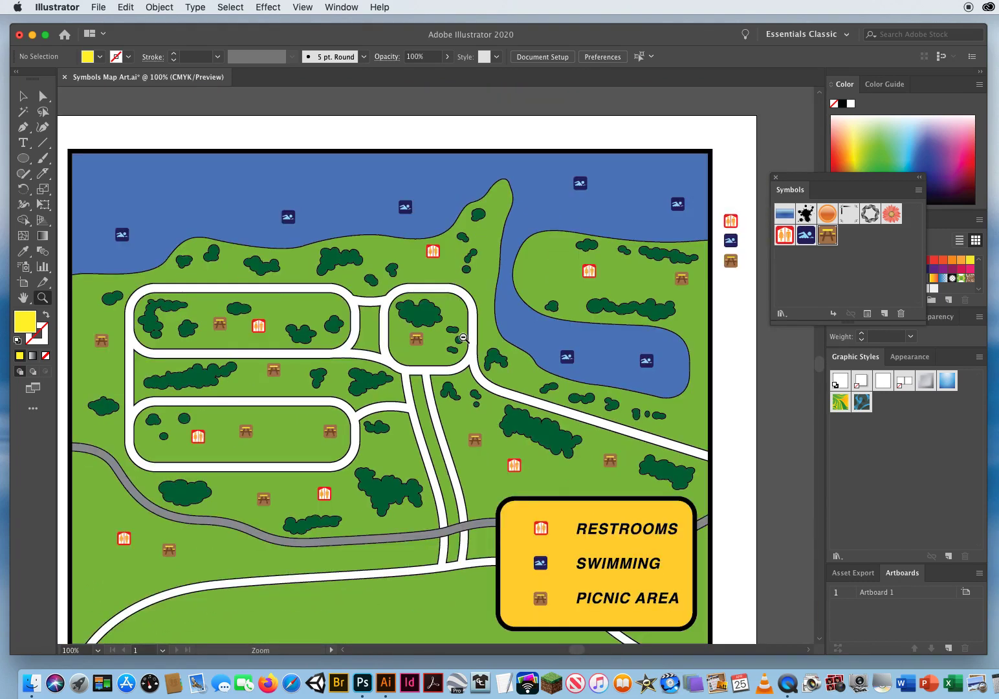
{"action": "left_click", "coordinate": [464, 337], "text": "alt"}
{"action": "key", "text": "v"}
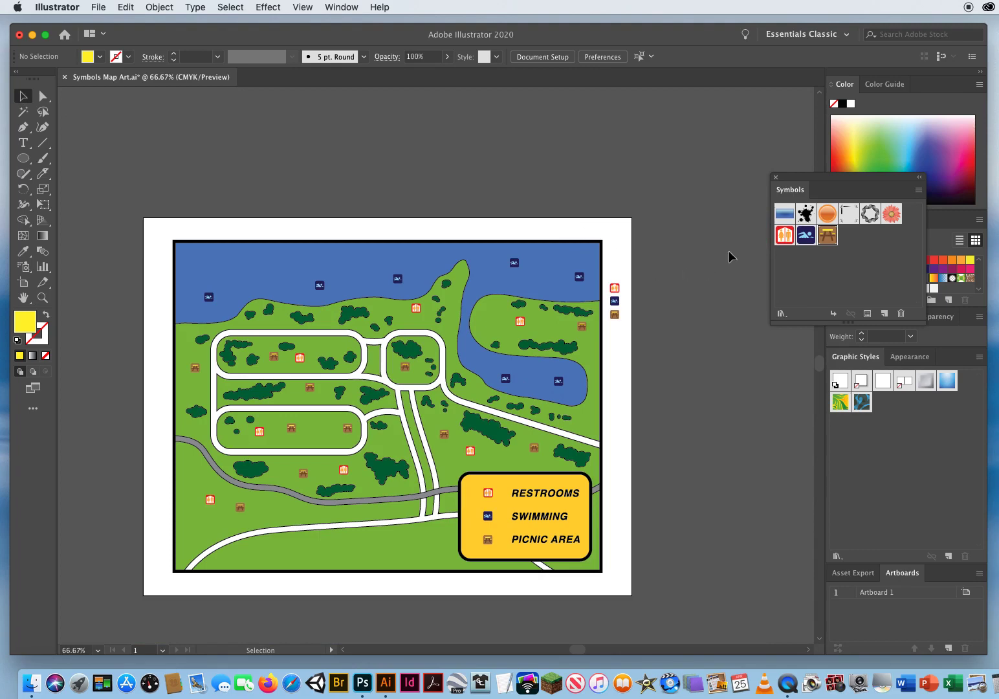
{"action": "left_click_drag", "start_coordinate": [794, 181], "coordinate": [637, 175]}
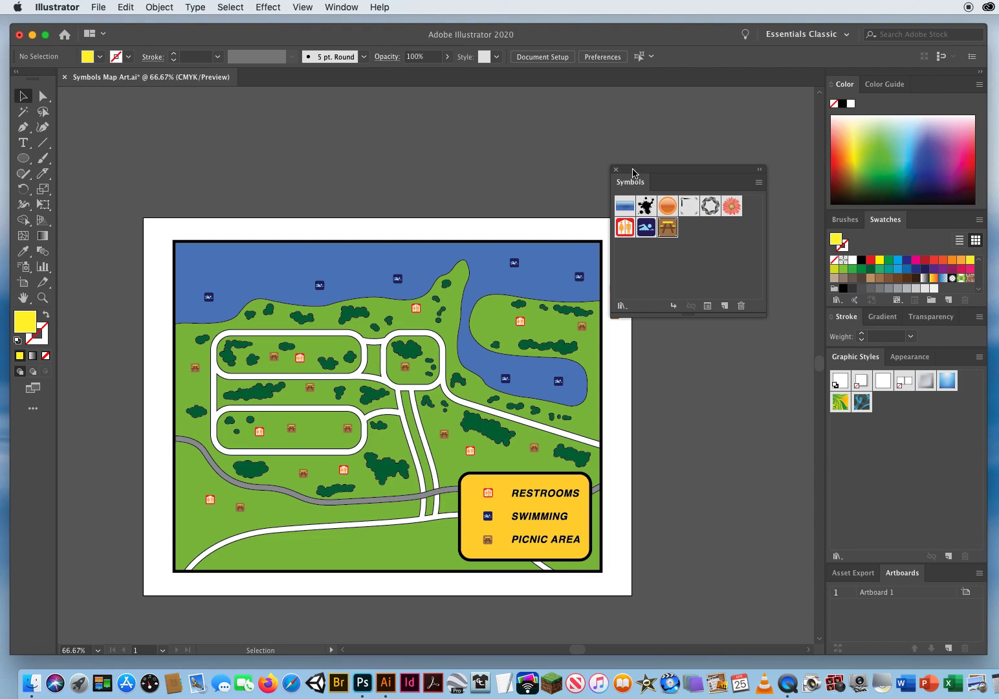
{"action": "left_click_drag", "start_coordinate": [637, 174], "coordinate": [685, 178]}
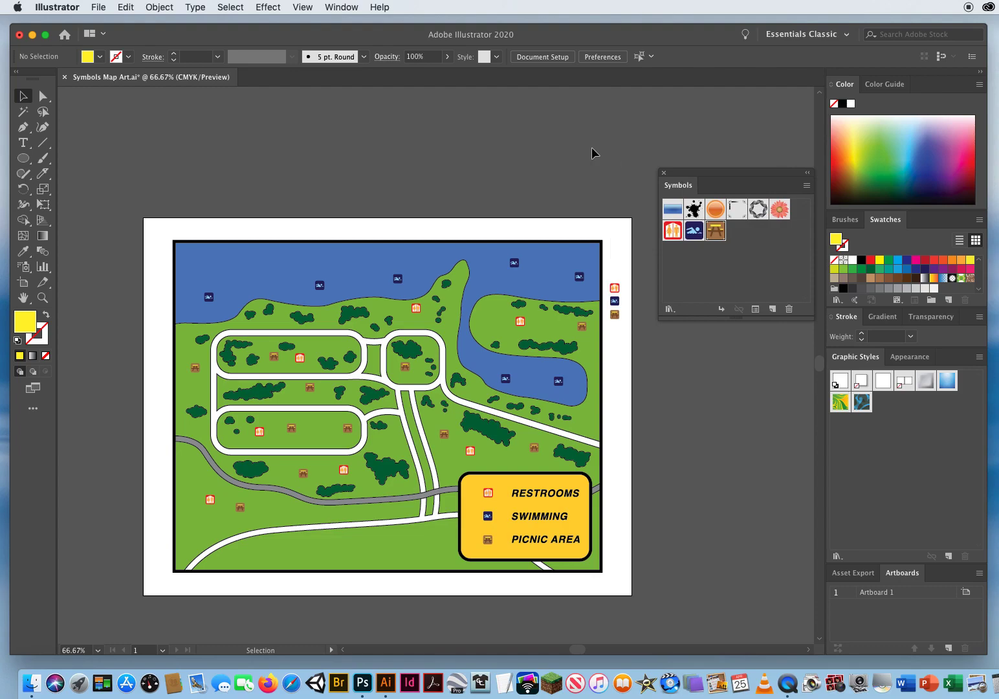